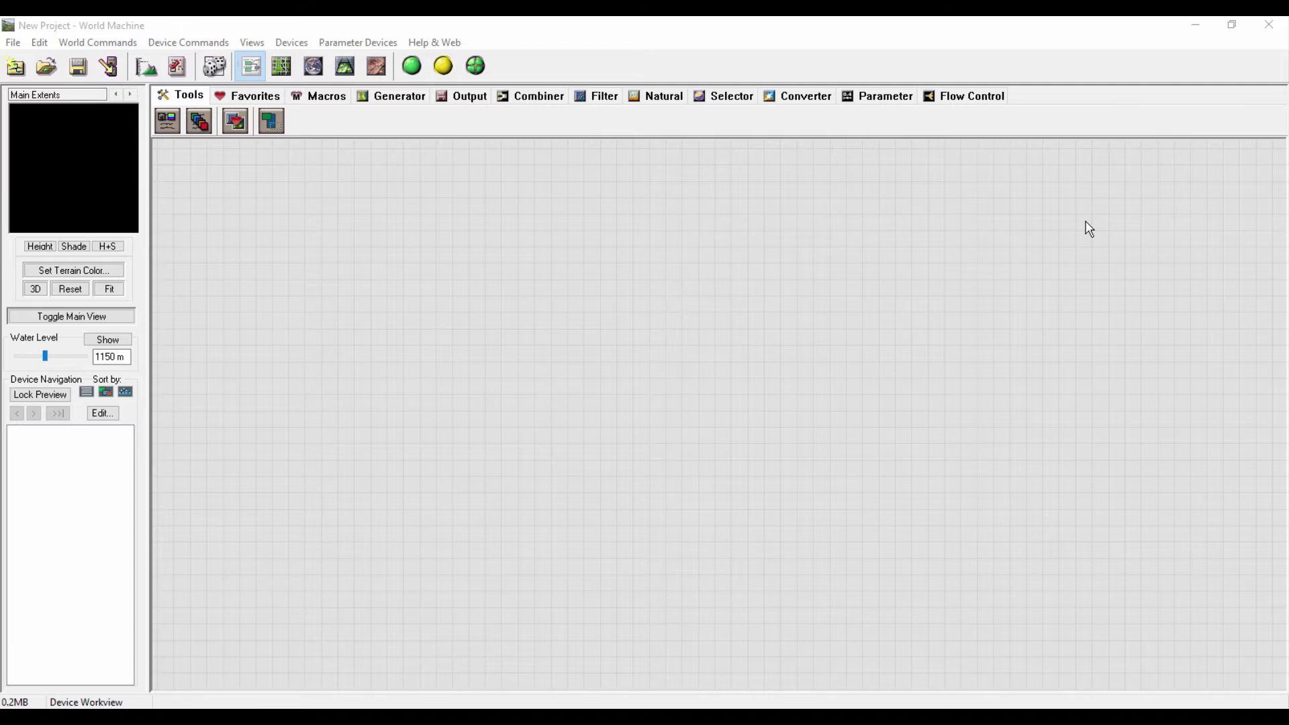
Step: Add a Voronoi generator to the empty device workview
left_click(396, 95)
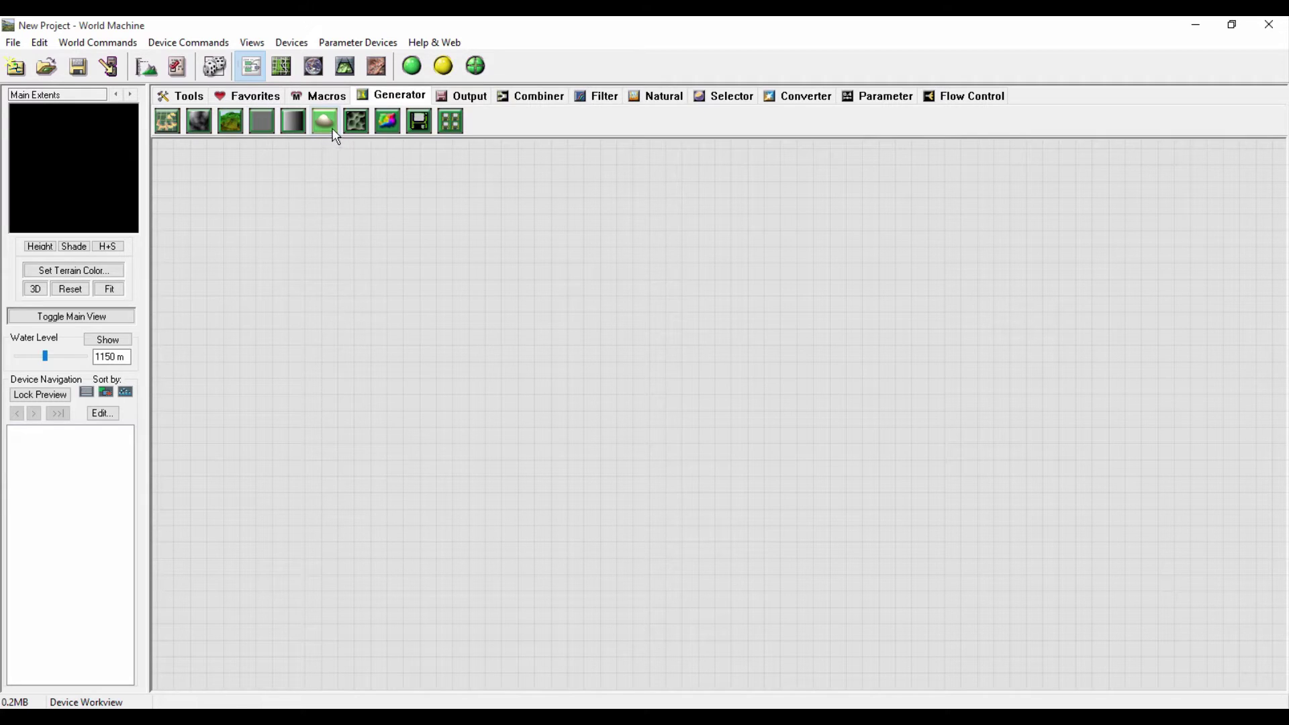
left_click(357, 123)
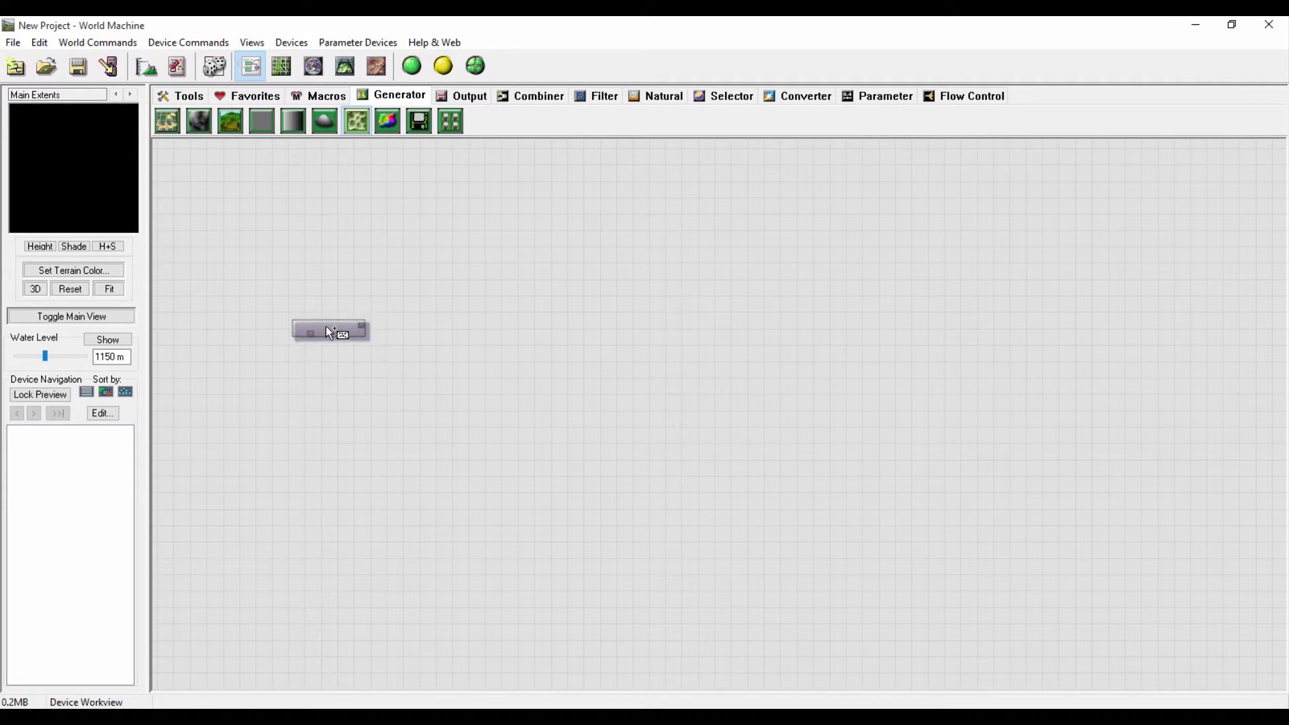
left_click(329, 332)
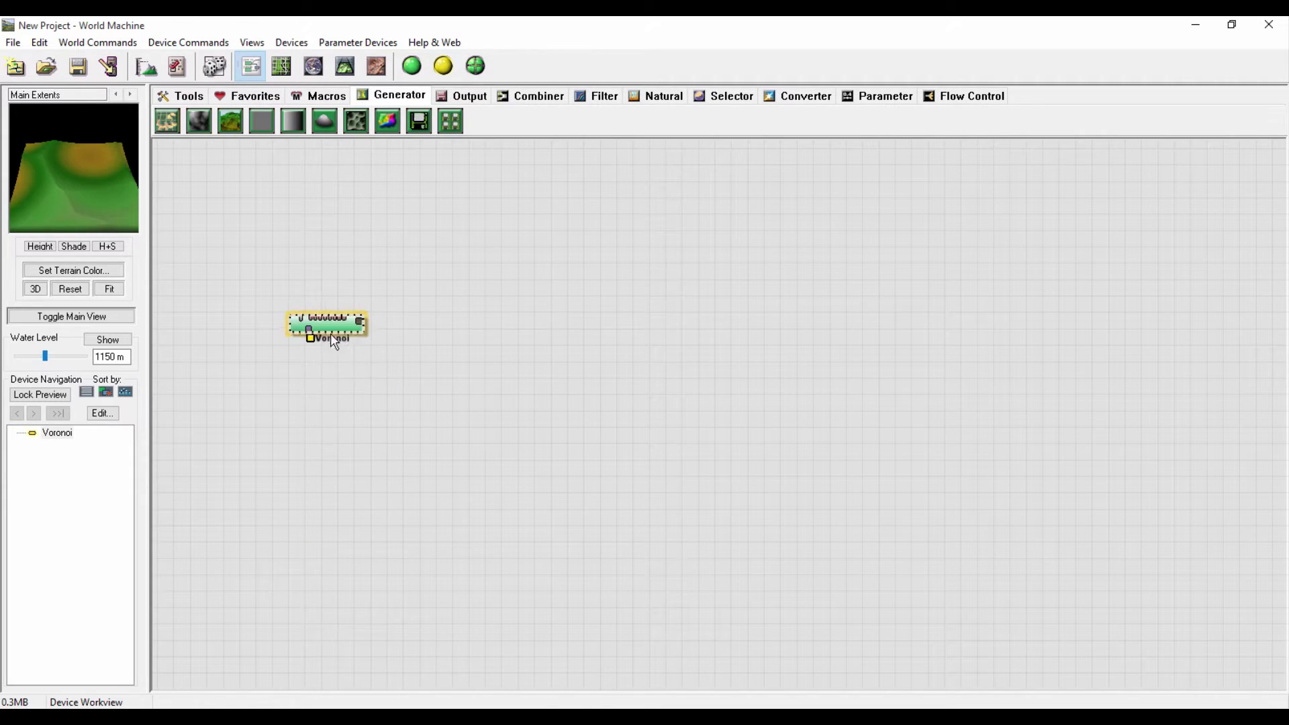
left_click_drag(333, 336, 331, 333)
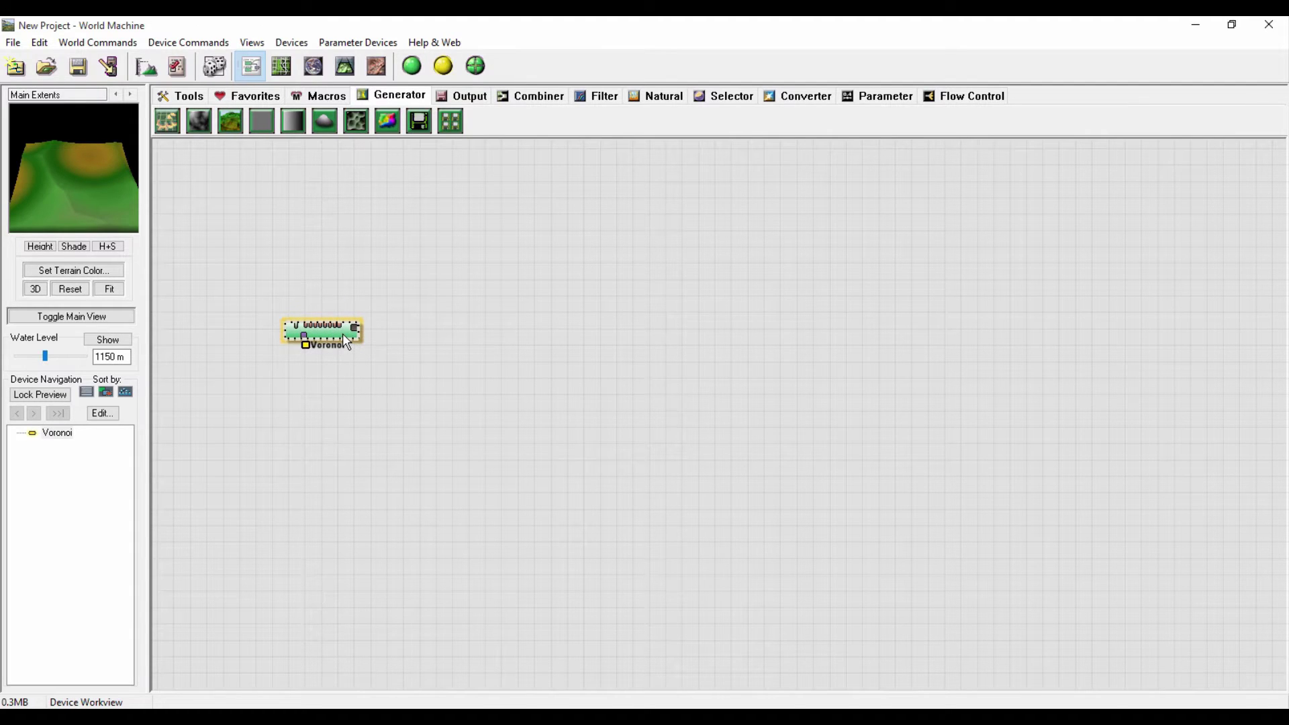
Step: Open the Voronoi device's properties and set its scale to about 6.46 km and its shape to -1.125
double_click(342, 333)
left_click_drag(639, 234, 613, 182)
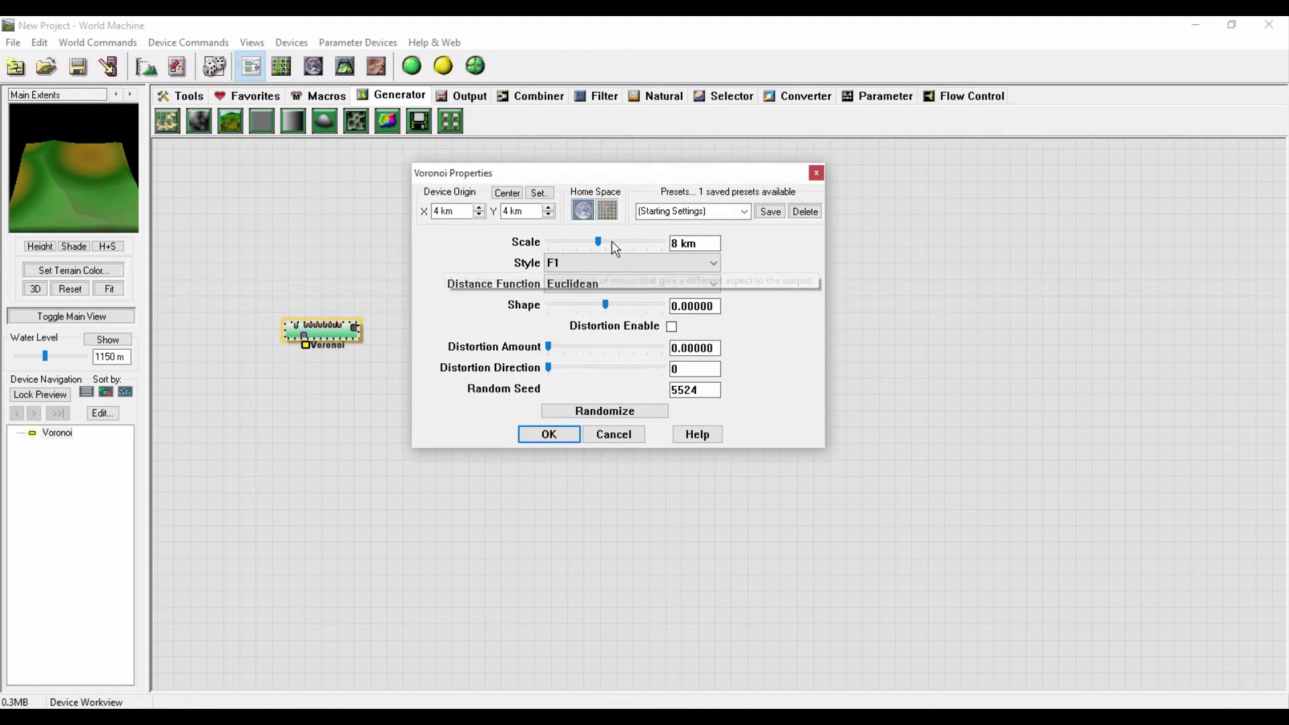
left_click_drag(598, 242, 595, 246)
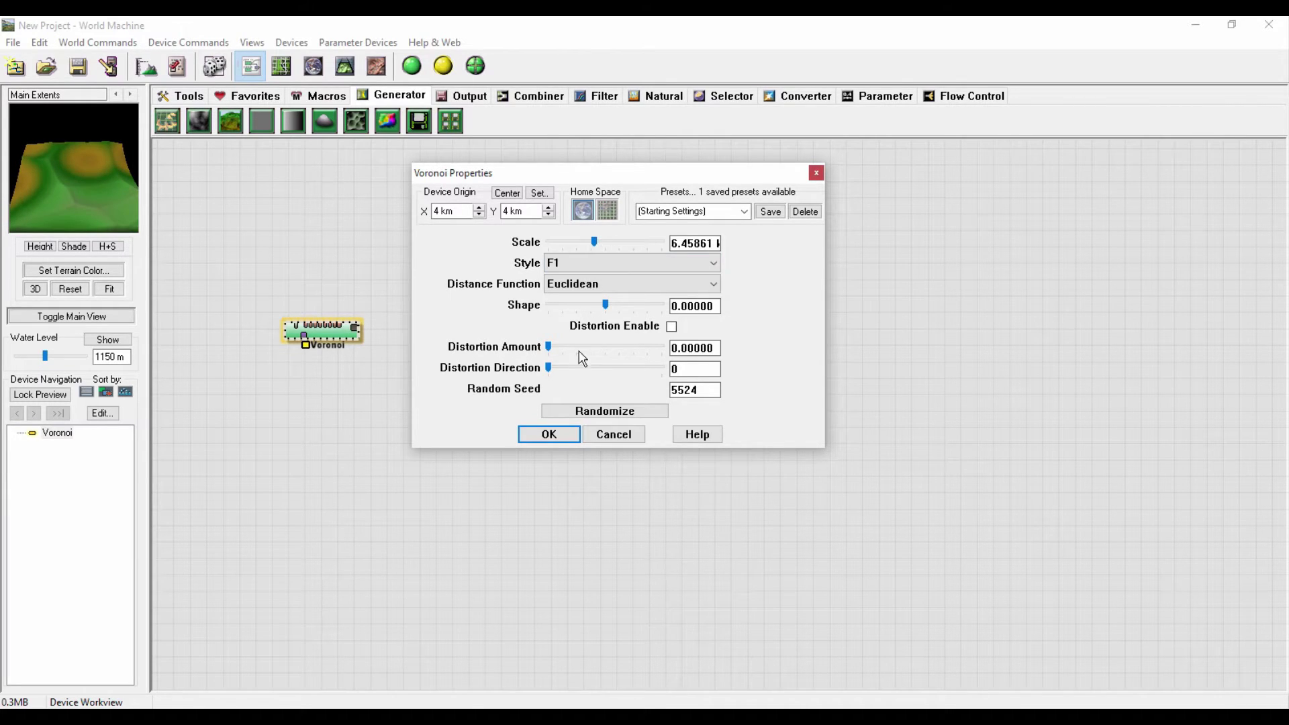
left_click(622, 307)
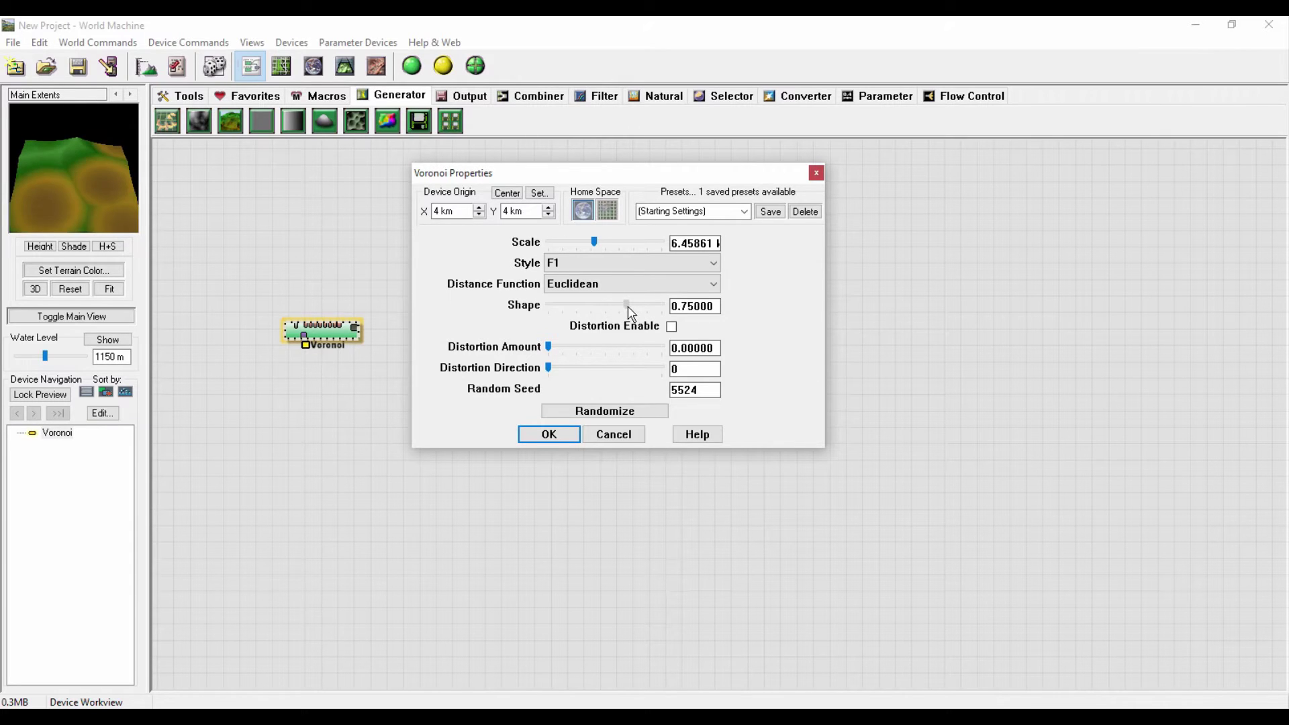
left_click_drag(624, 312, 644, 313)
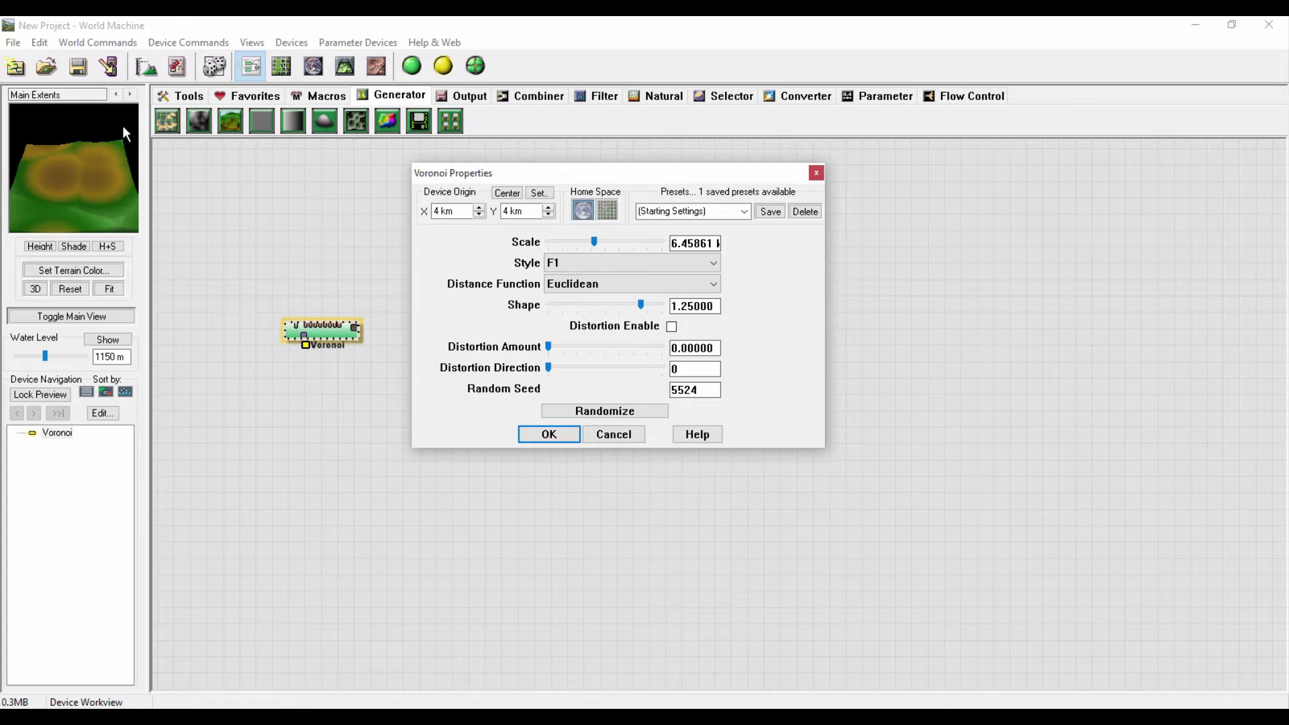
left_click_drag(639, 306, 571, 301)
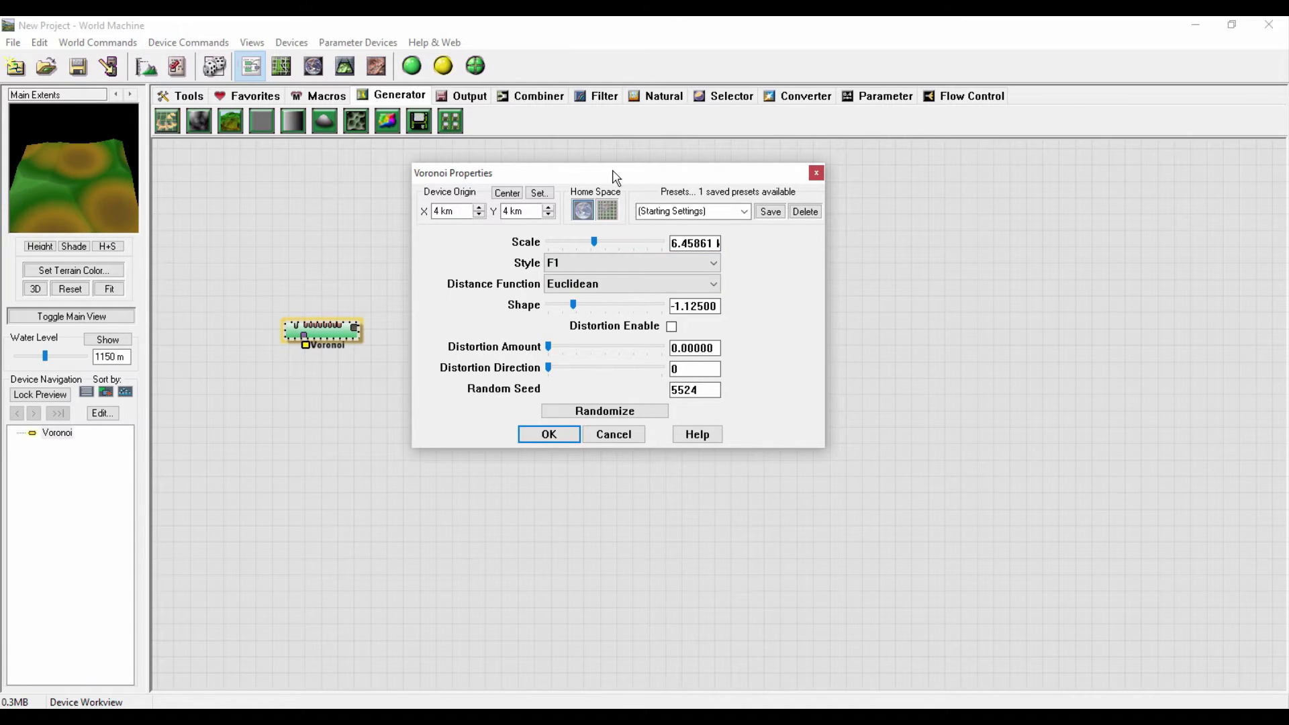
left_click_drag(613, 175, 612, 170)
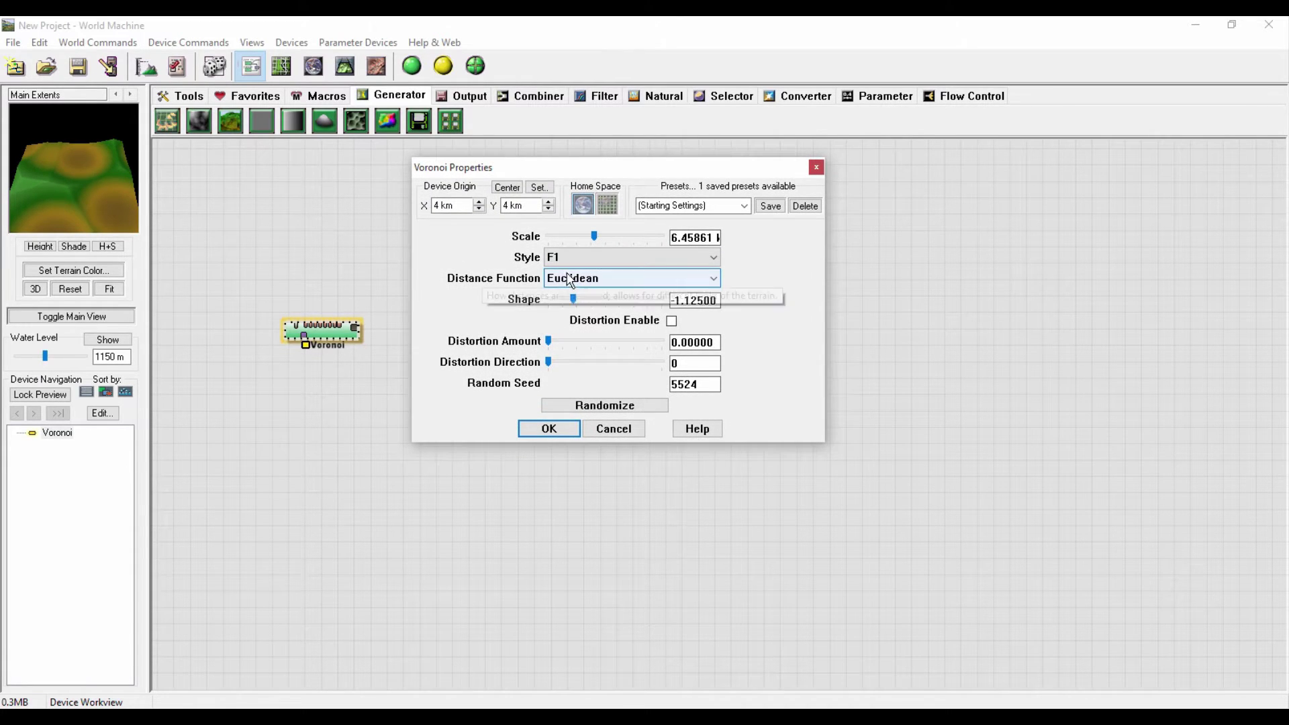
Step: Set the Voronoi style to F3, shape to -0.5 and scale to about 5.32 km, and accept the properties
left_click(572, 258)
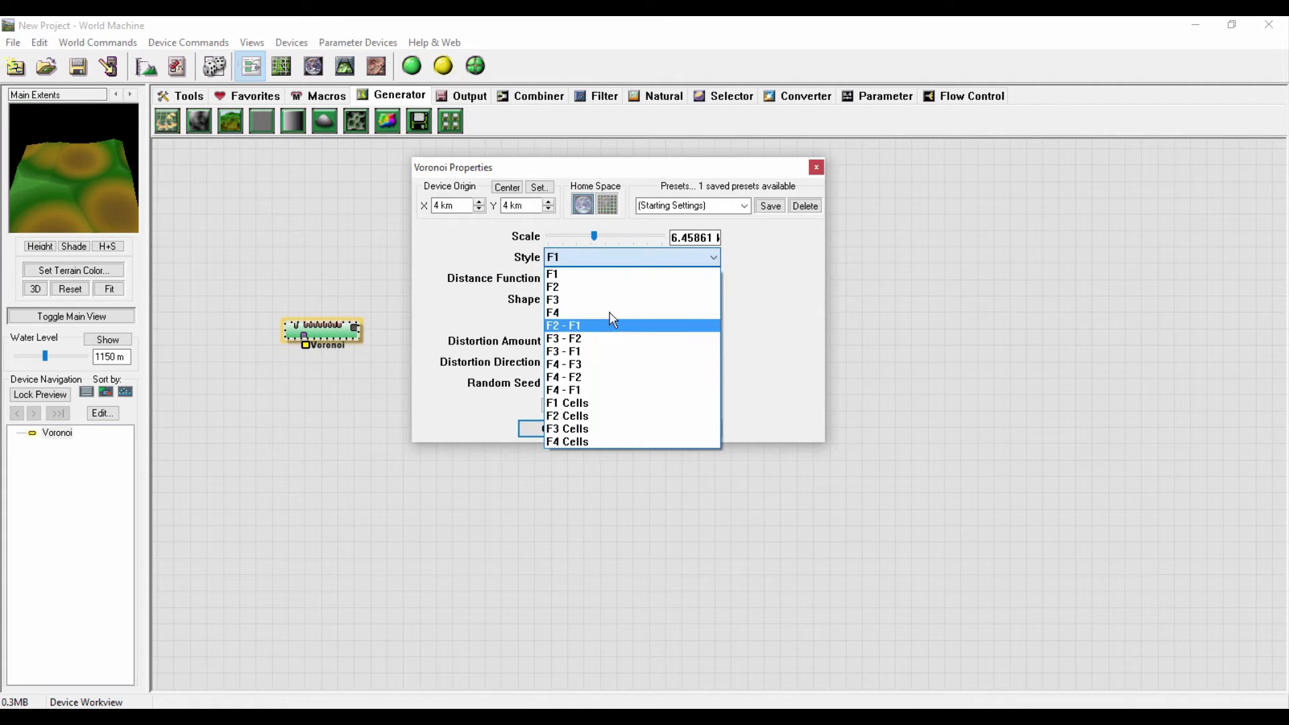
left_click(575, 300)
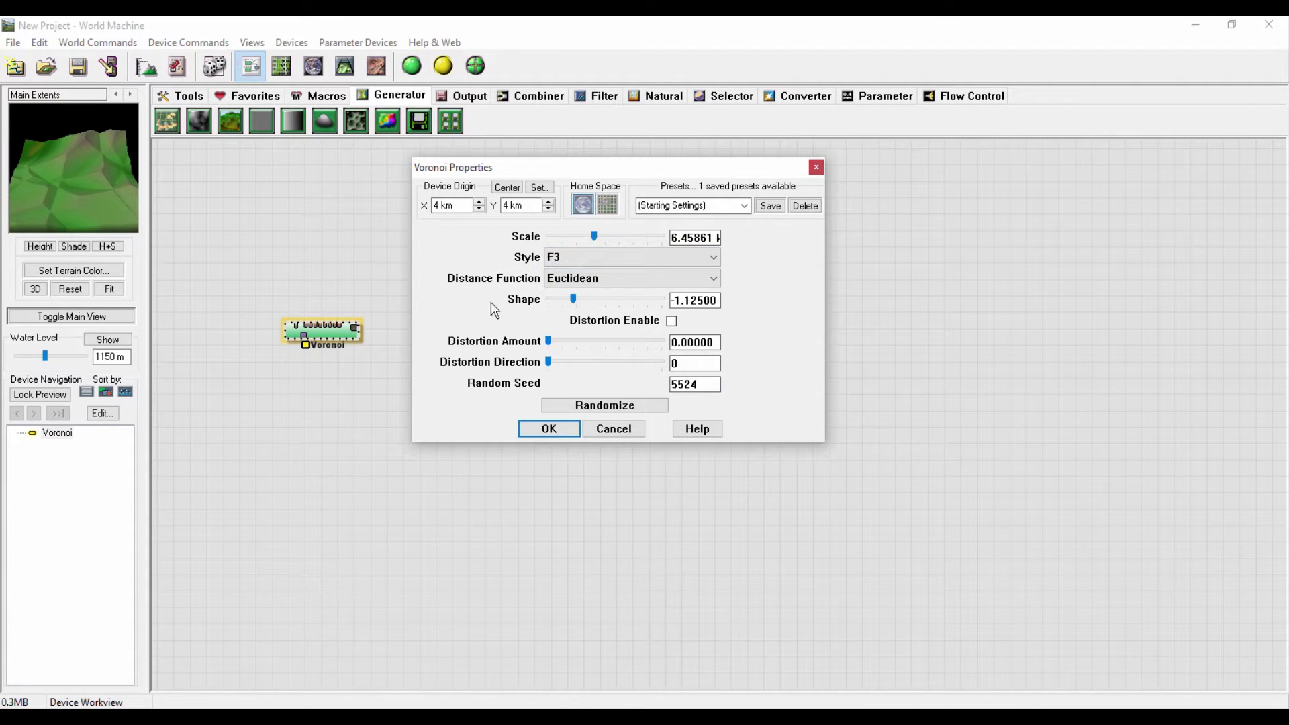
mouse_move(575, 300)
left_mouse_down()
mouse_move(603, 300)
mouse_move(592, 299)
left_mouse_up()
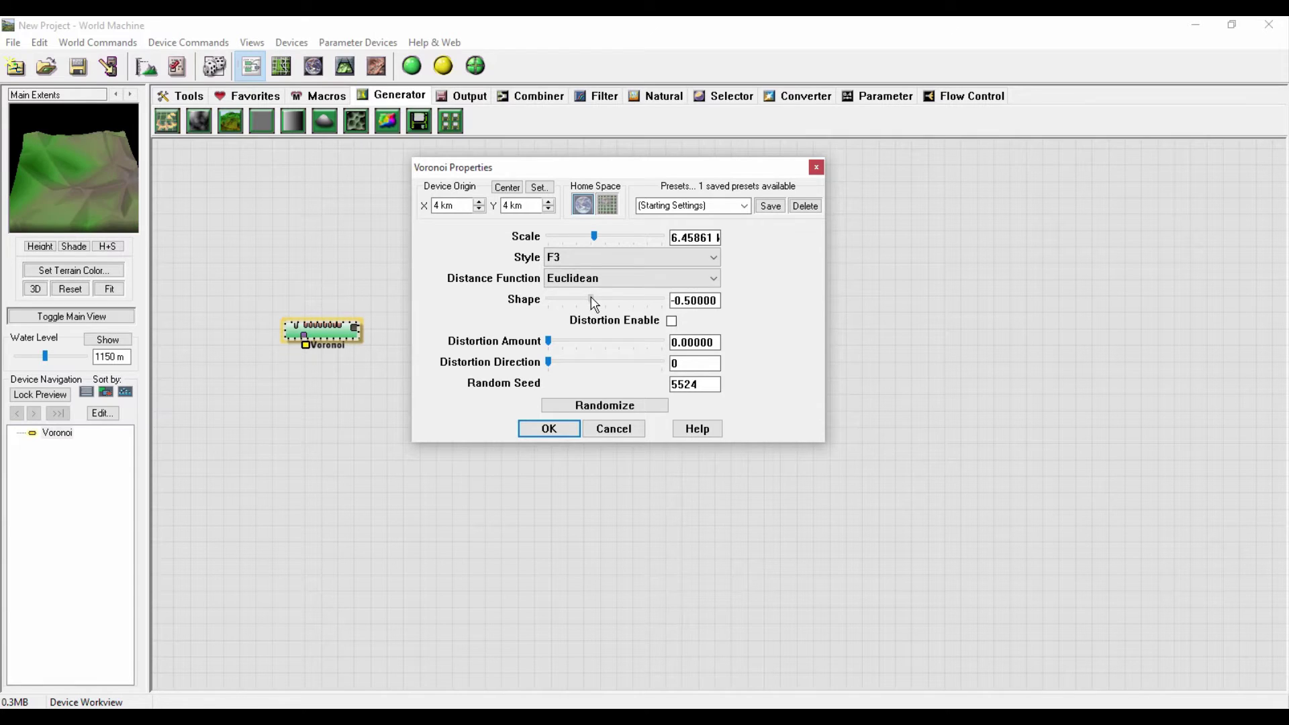
left_click_drag(594, 236, 593, 247)
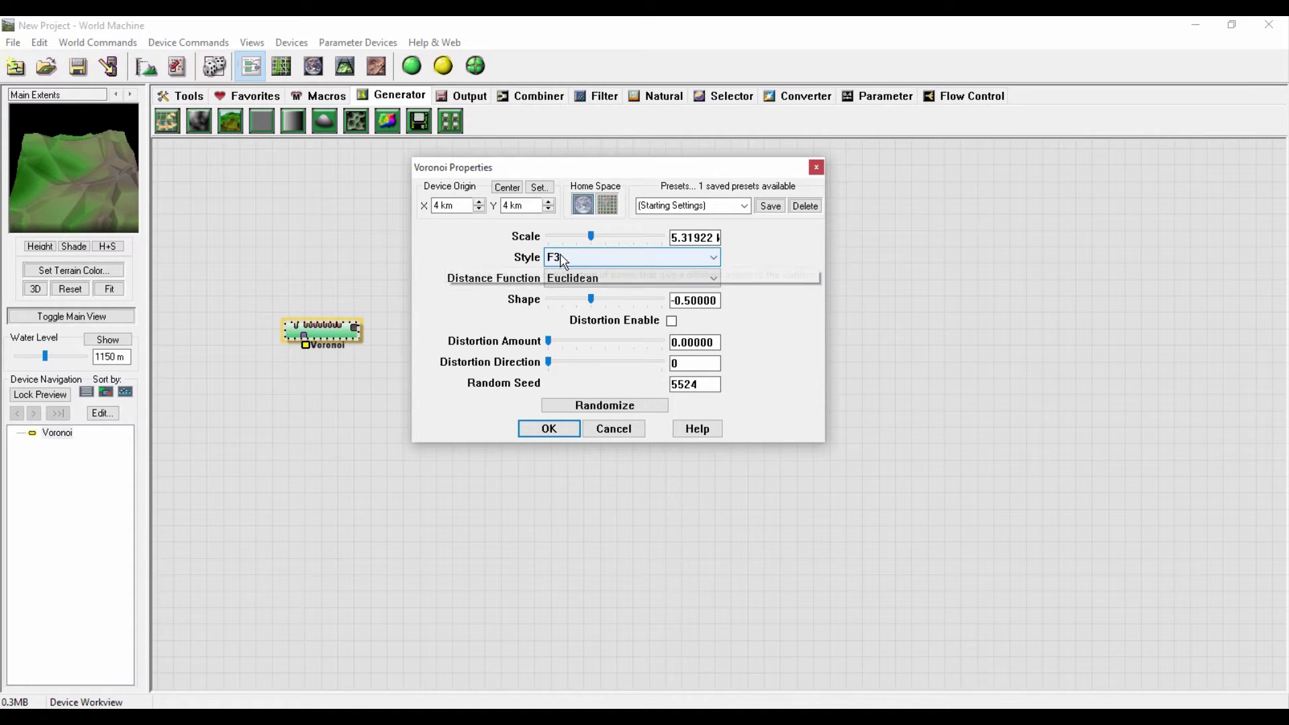
left_click_drag(560, 165, 612, 180)
left_click(598, 434)
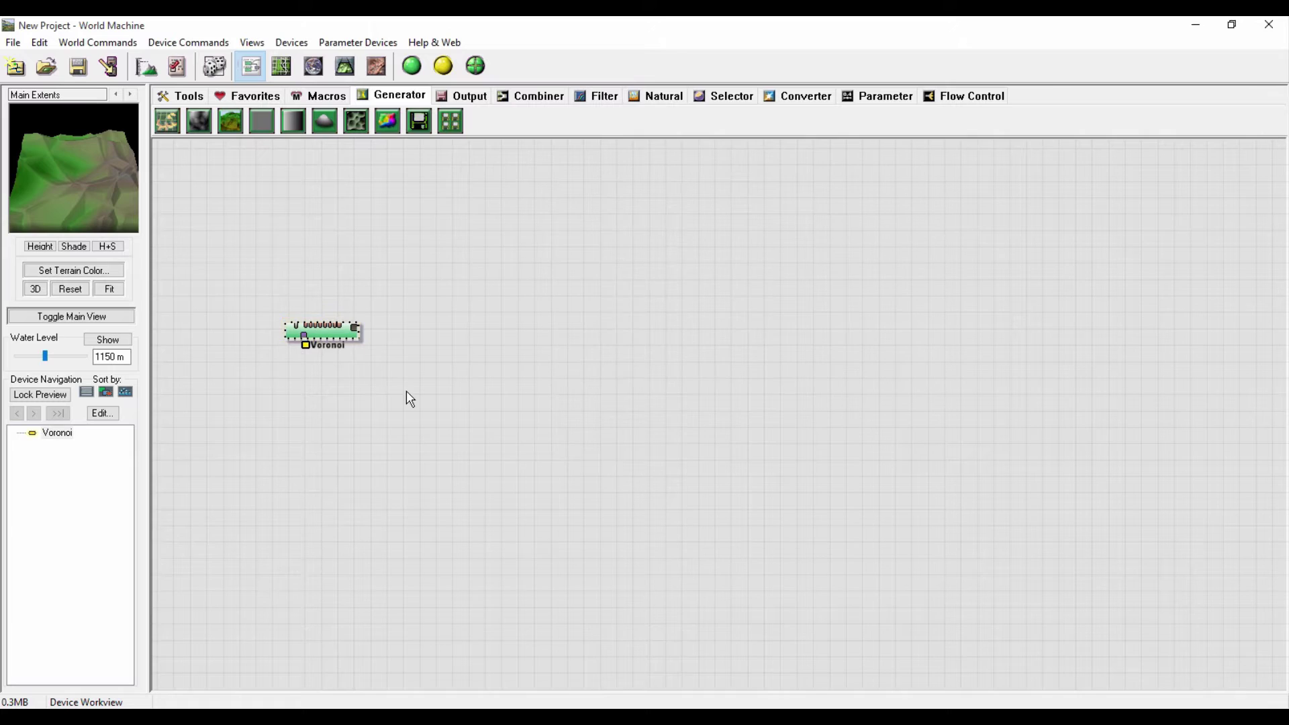
left_click_drag(330, 336, 347, 336)
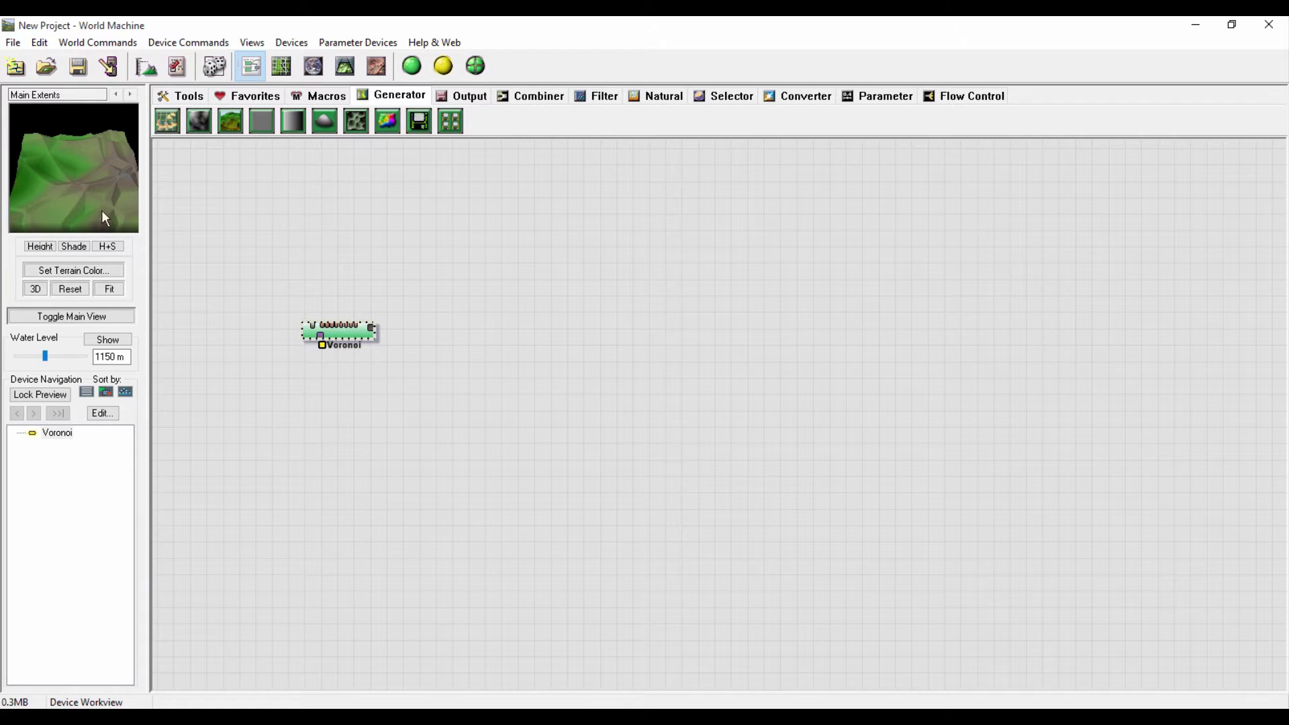
Step: Examine the Voronoi terrain up close in the 3D view and return to the device workview
left_click(344, 65)
left_click_drag(722, 443, 799, 431)
scroll(702, 521, "up", 5)
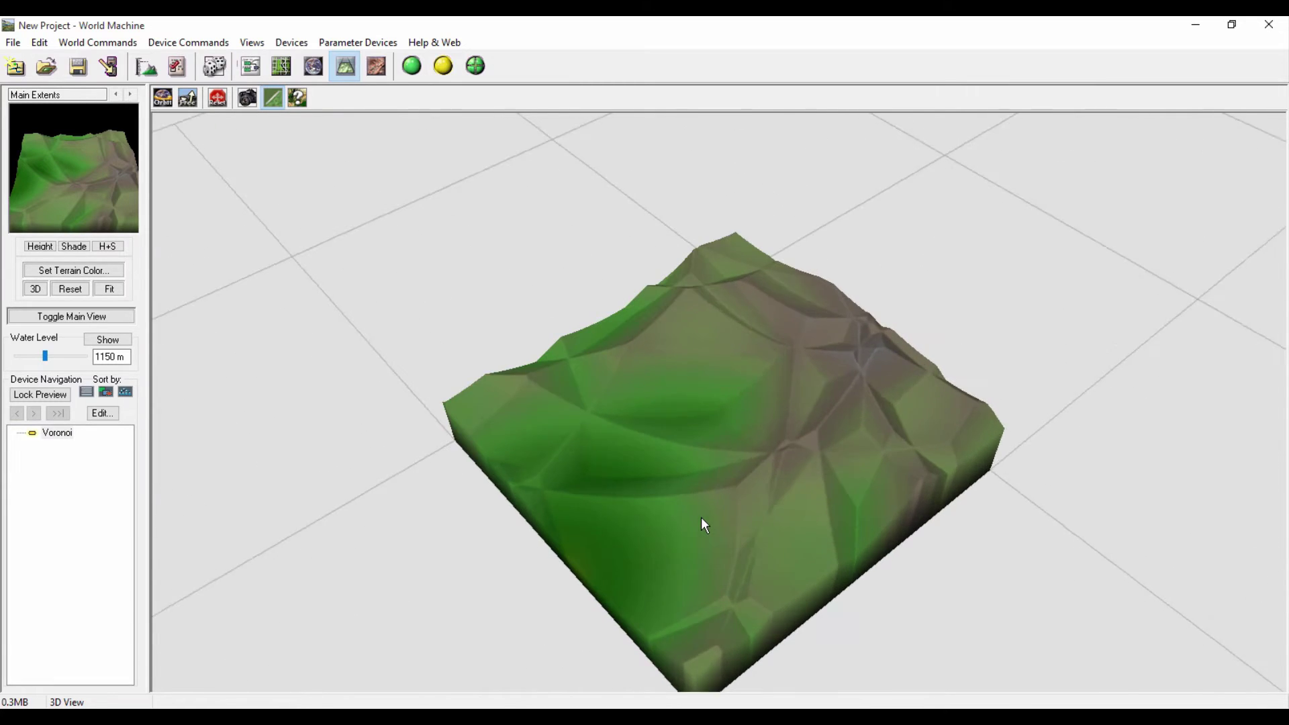
scroll(732, 478, "up", 2)
left_click_drag(728, 471, 667, 483)
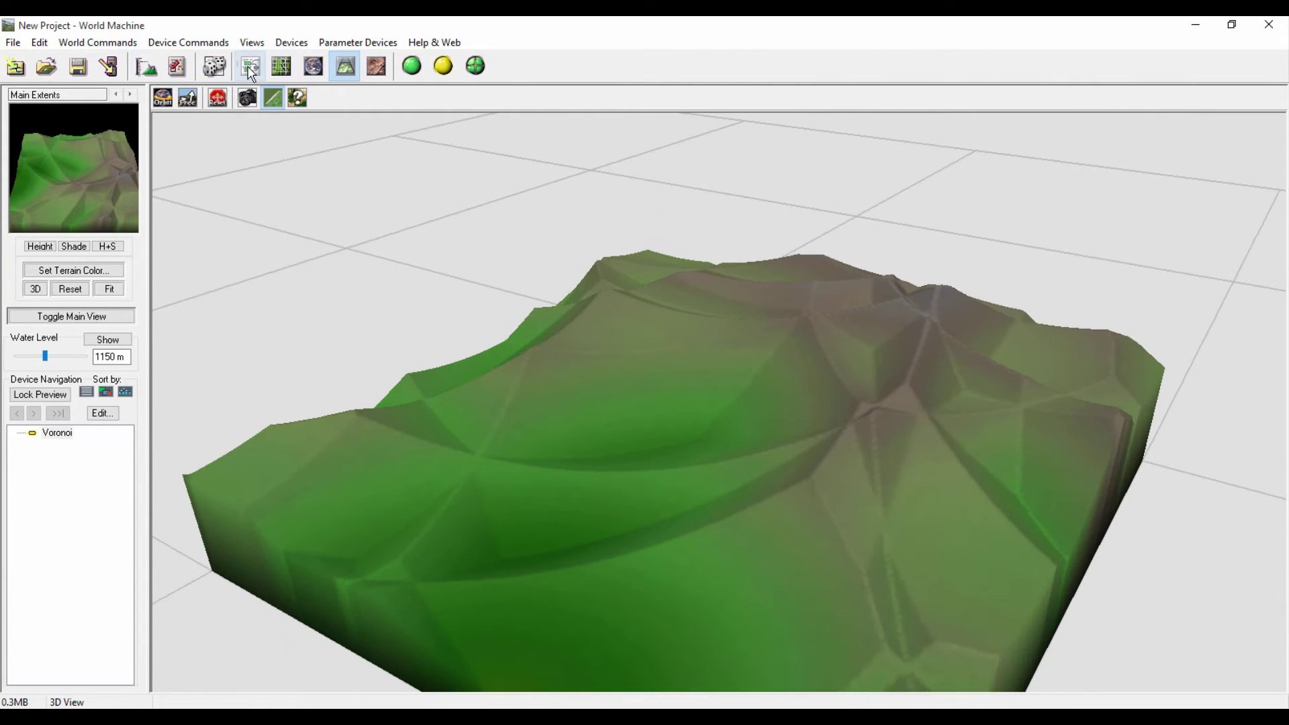
left_click(247, 70)
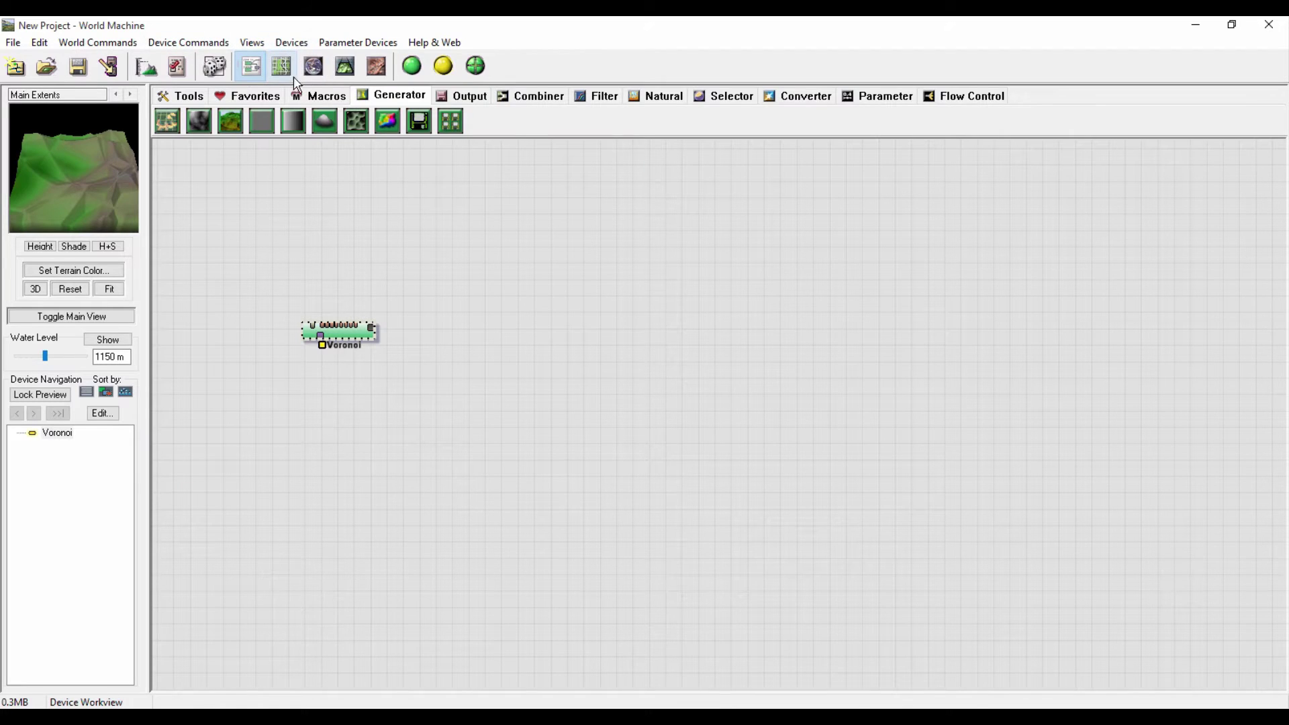
left_click(343, 66)
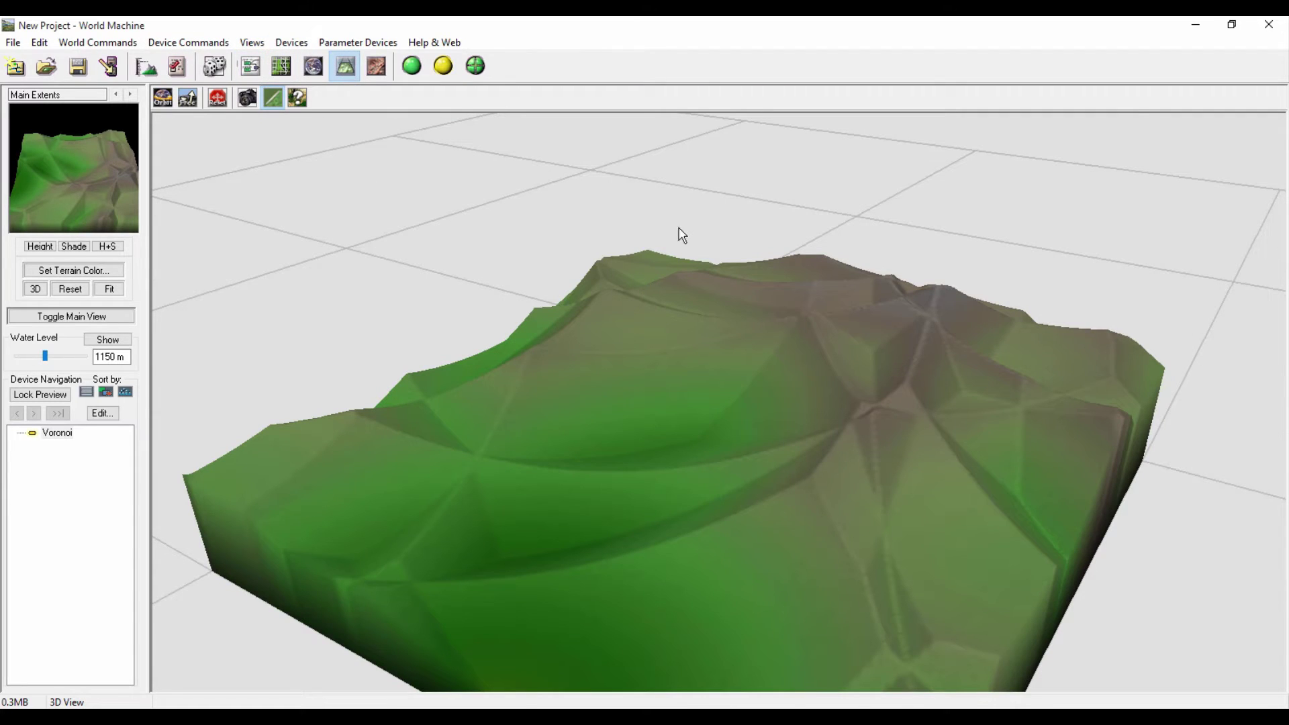
left_click(250, 66)
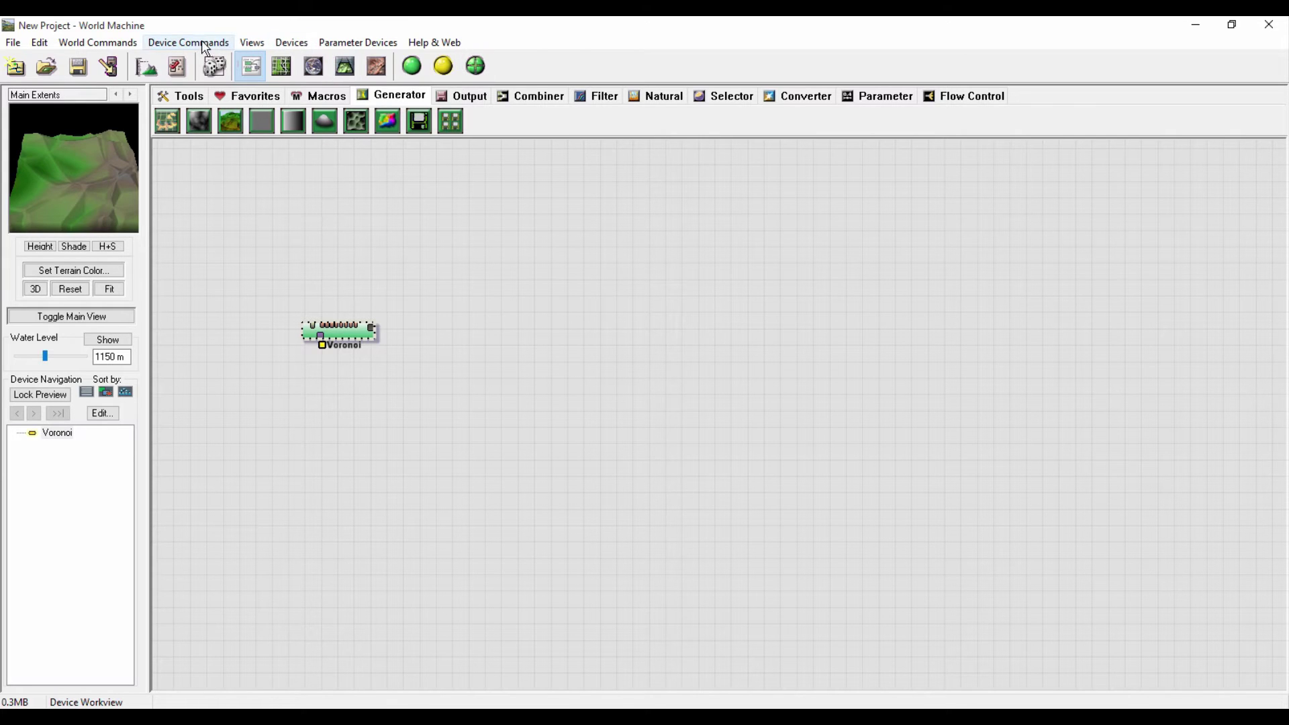
Step: Open an additional window and shrink and move it so the Voronoi device stays uncovered
left_click(252, 45)
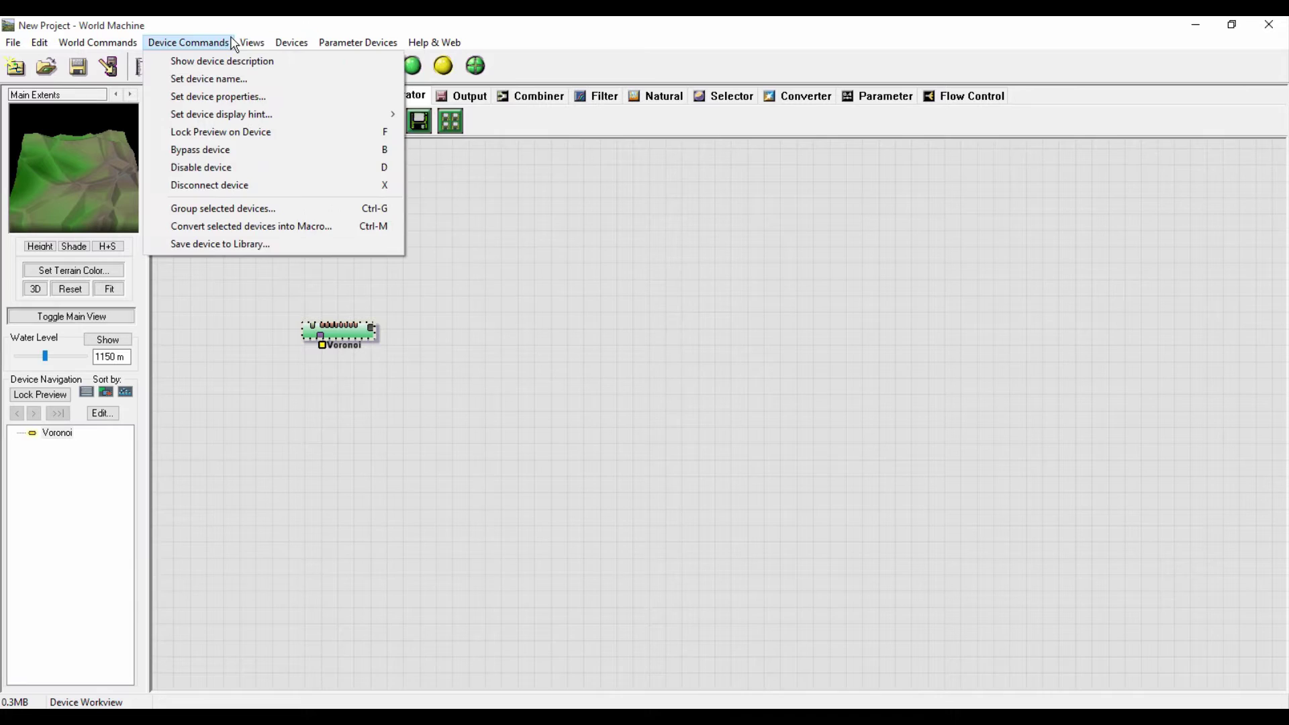
mouse_move(251, 43)
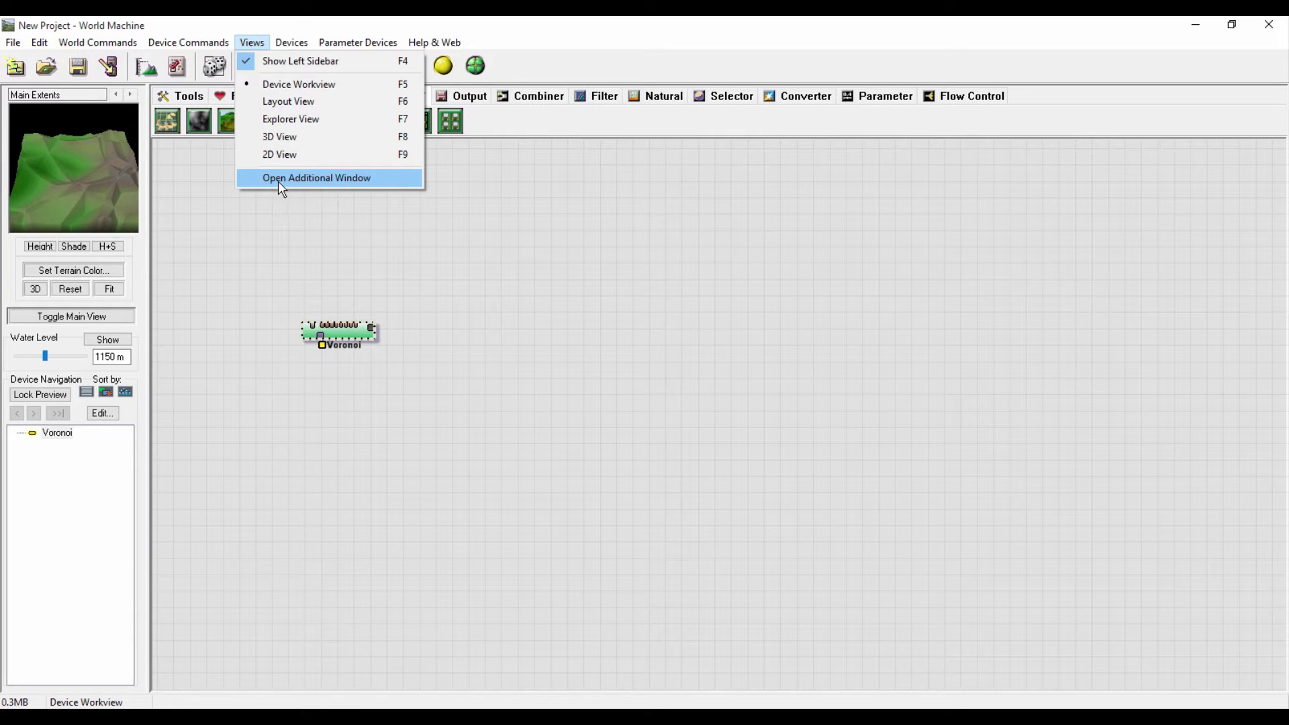
left_click(320, 182)
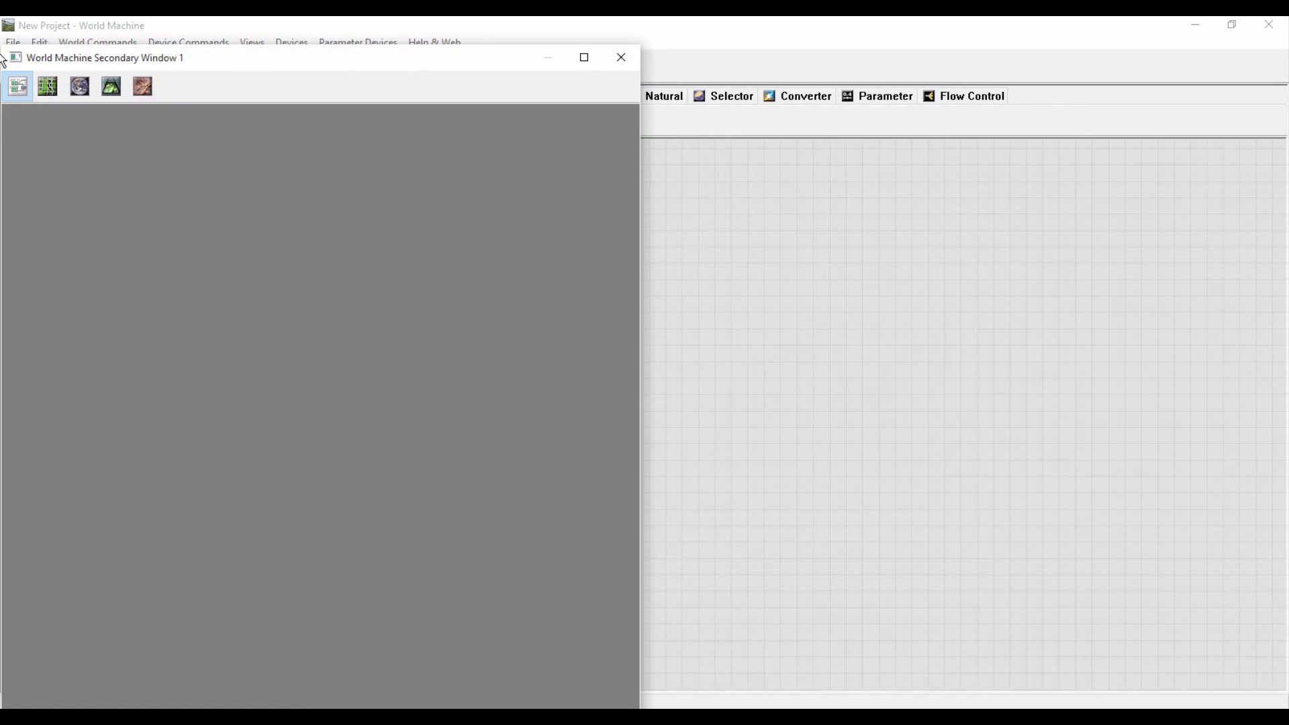
left_click_drag(3, 48, 168, 273)
left_click_drag(275, 285, 921, 259)
left_click_drag(812, 241, 845, 331)
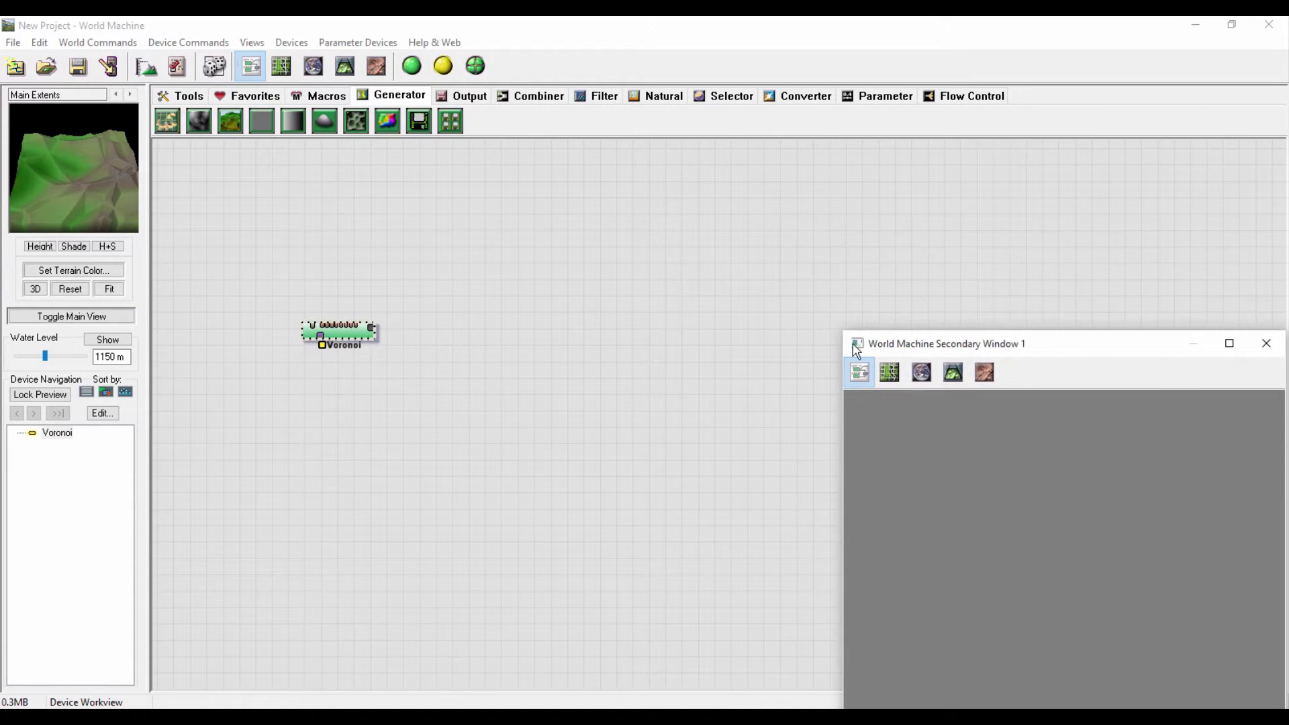
Step: Show the 3D view in the secondary window and enlarge that window slightly
left_click(950, 375)
mouse_move(978, 339)
left_mouse_down()
mouse_move(998, 326)
mouse_move(996, 339)
left_mouse_up()
left_click_drag(839, 321, 764, 260)
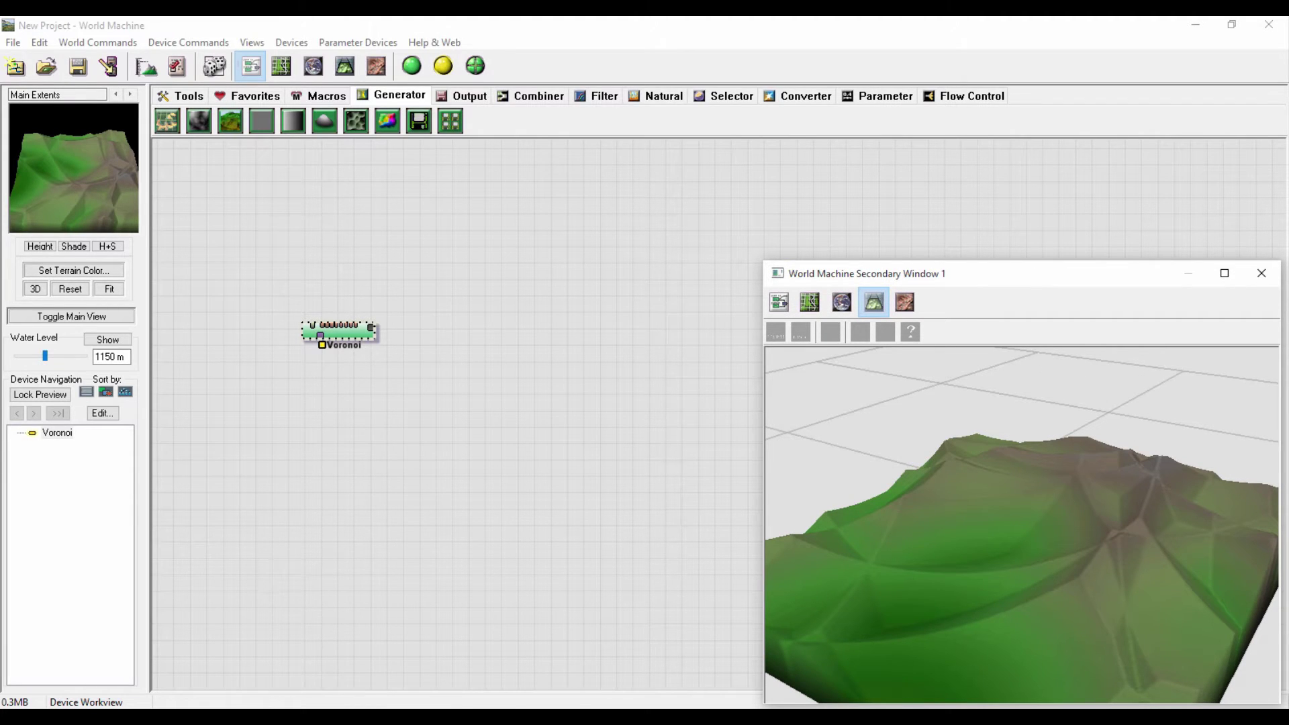
Step: Add an Erosion device beside the Voronoi device and connect the Voronoi output to its primary heightfield input
left_click(354, 342)
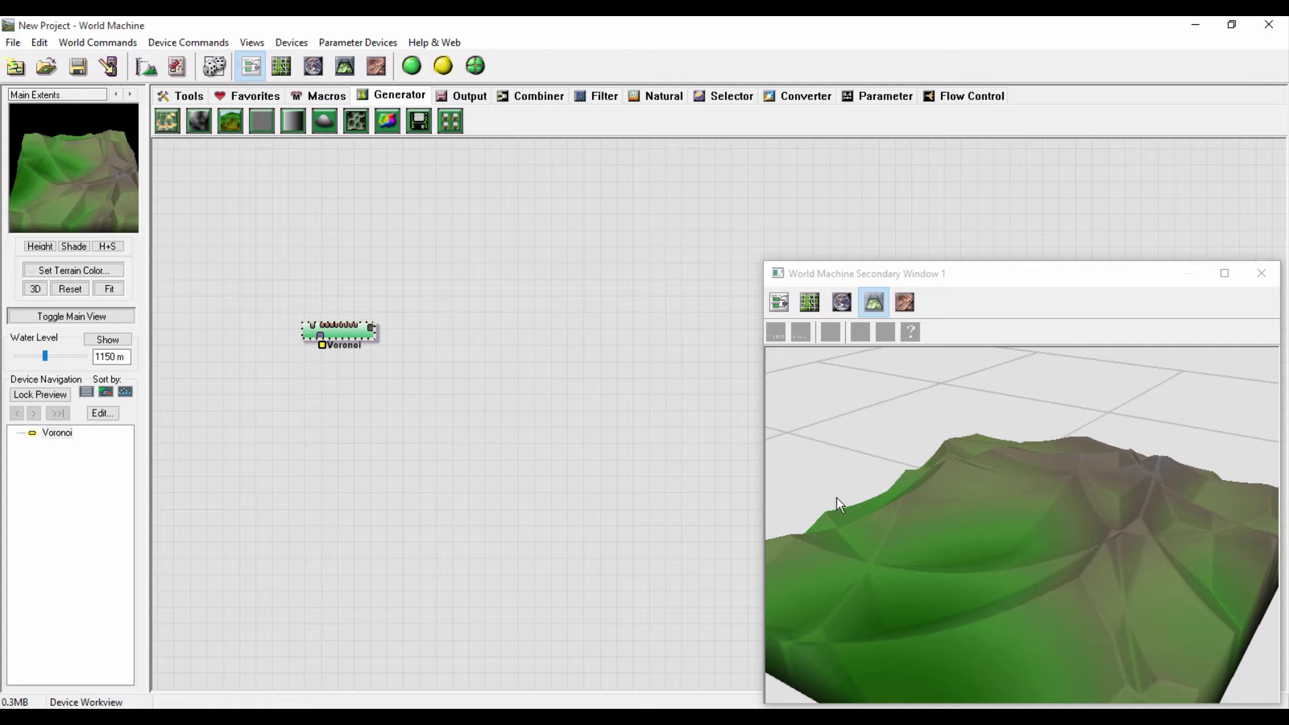
left_click(673, 99)
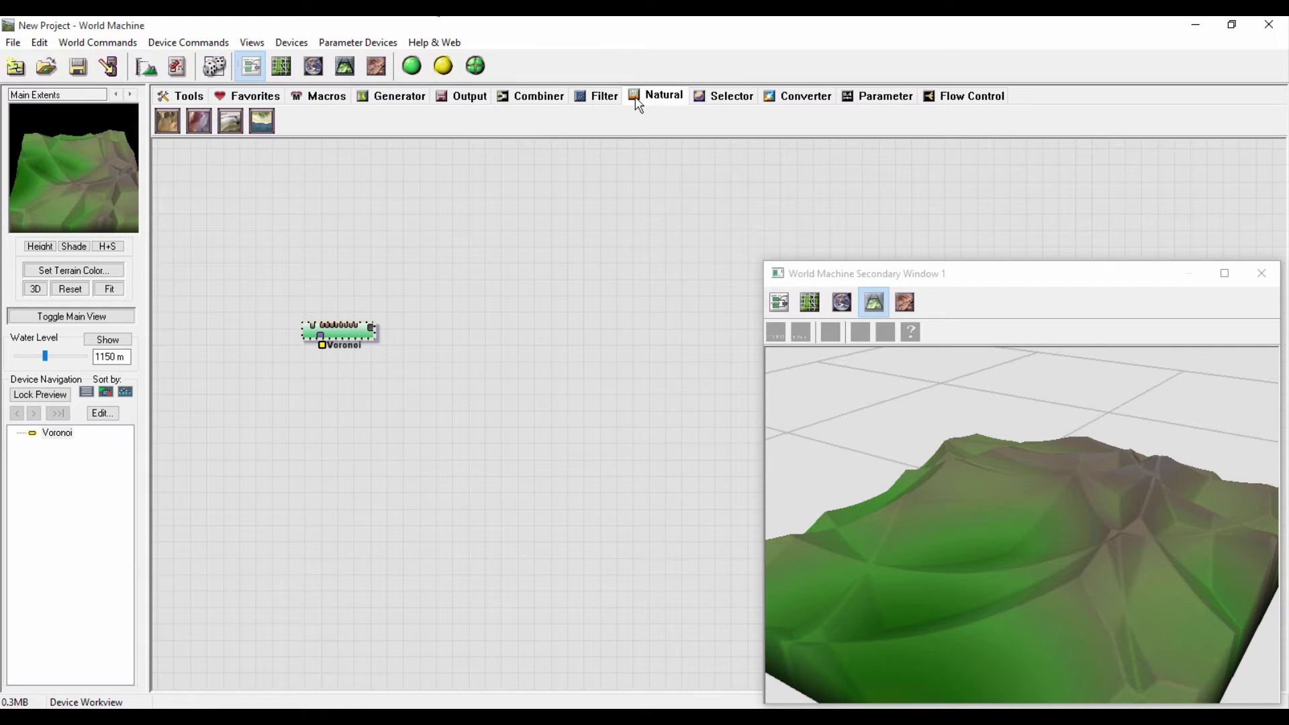
left_click(157, 120)
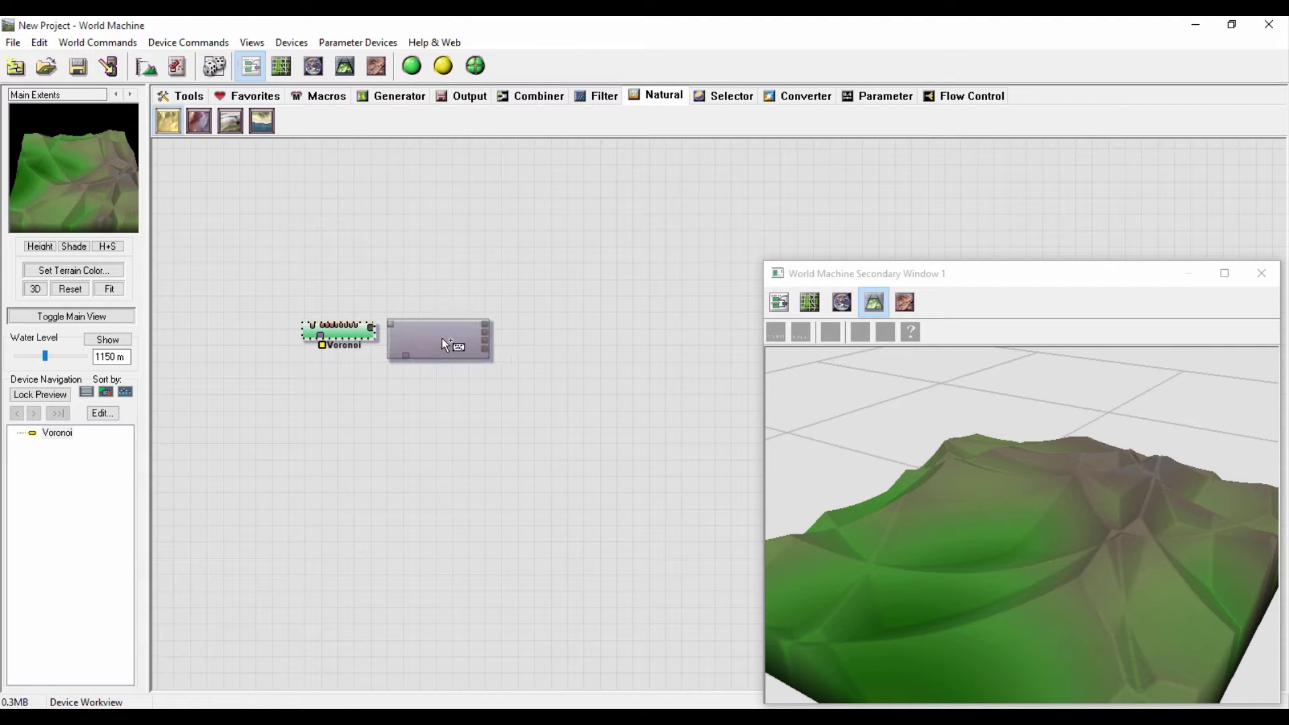
left_click(489, 332)
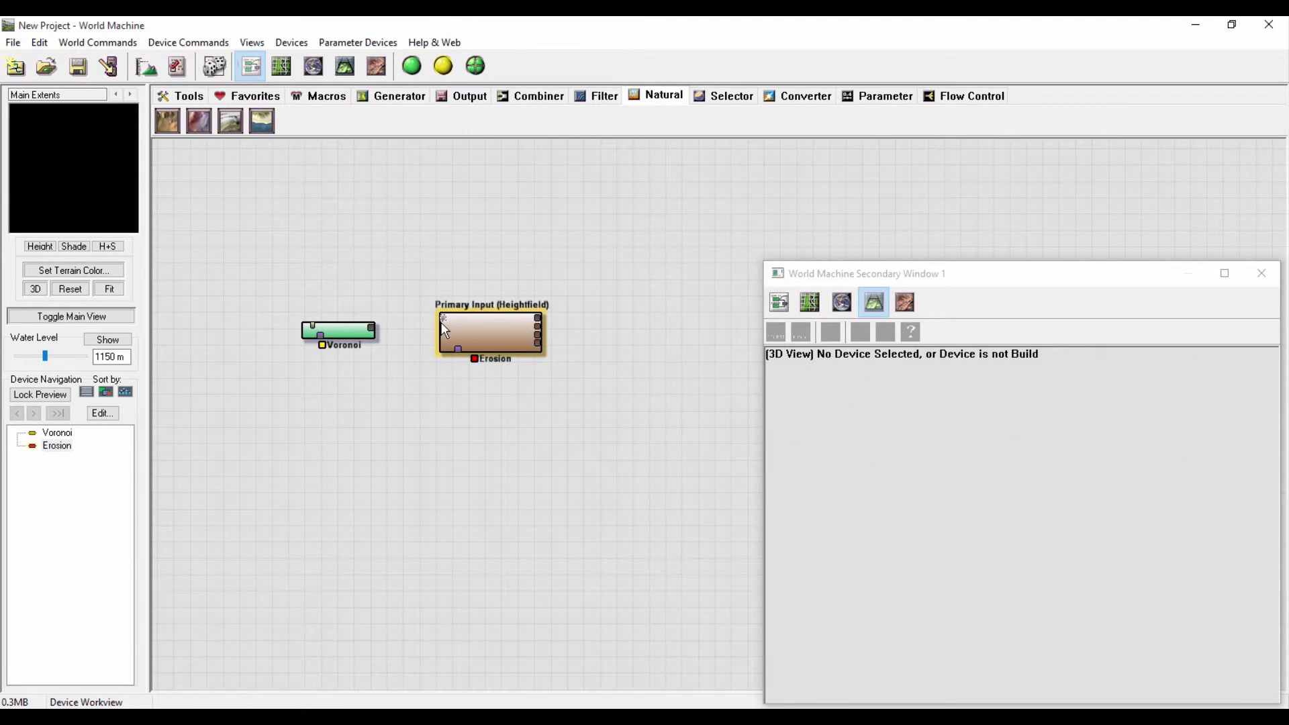
left_click_drag(433, 322, 372, 331)
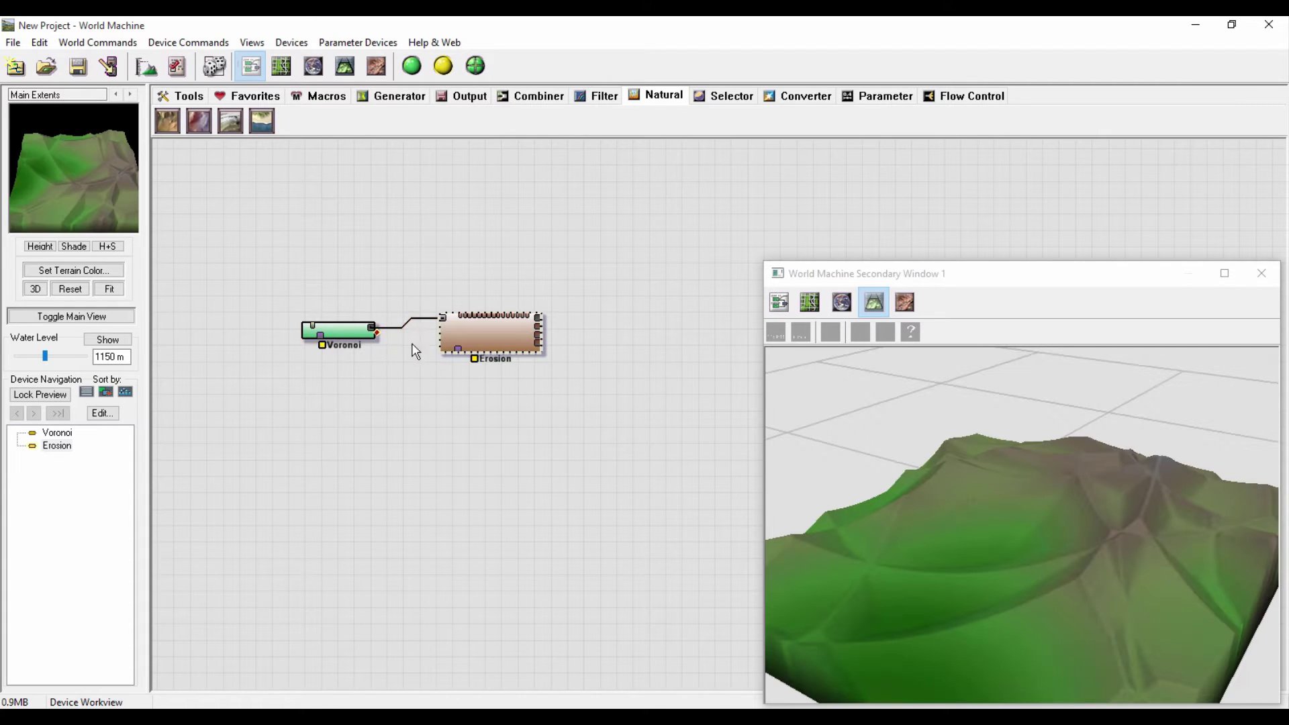
Step: Set the Erosion device to Channeled Erosion with base duration 140, rock hardness 0.492, sediment carry amount 0.683 and filter strength 0
double_click(513, 336)
left_click_drag(587, 221, 453, 159)
left_click(395, 211)
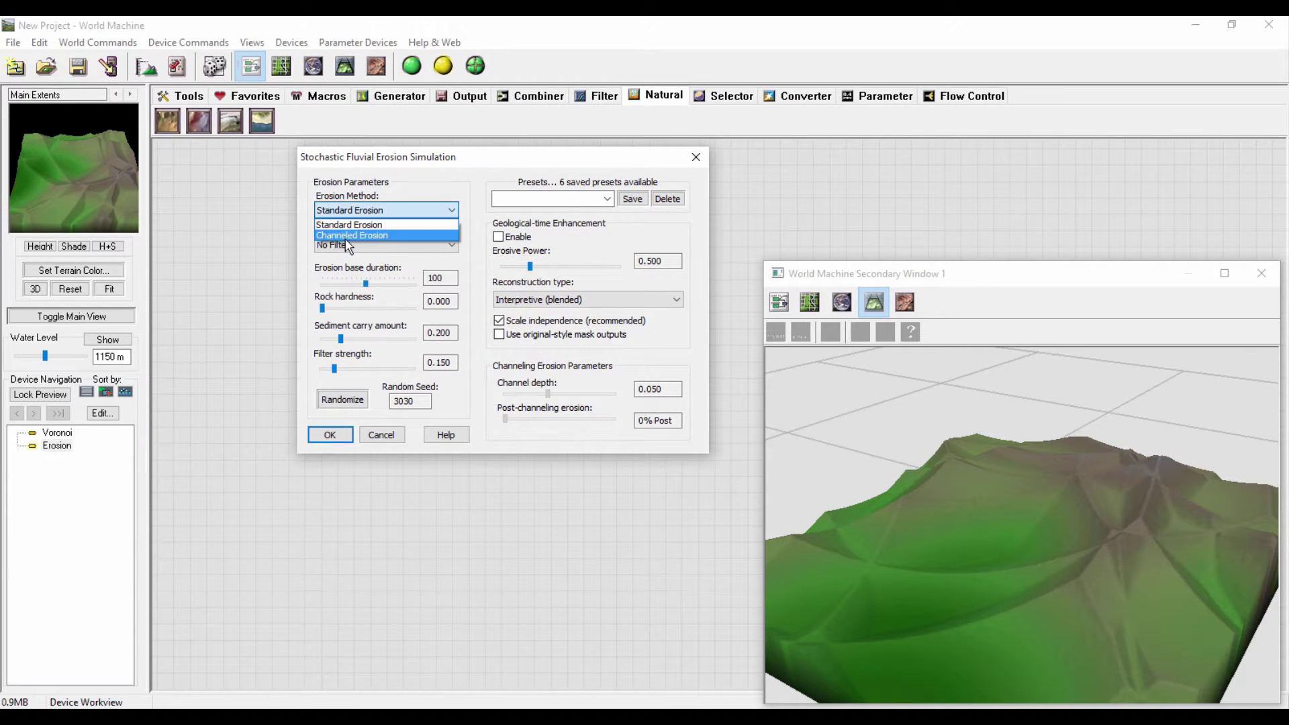
left_click(394, 233)
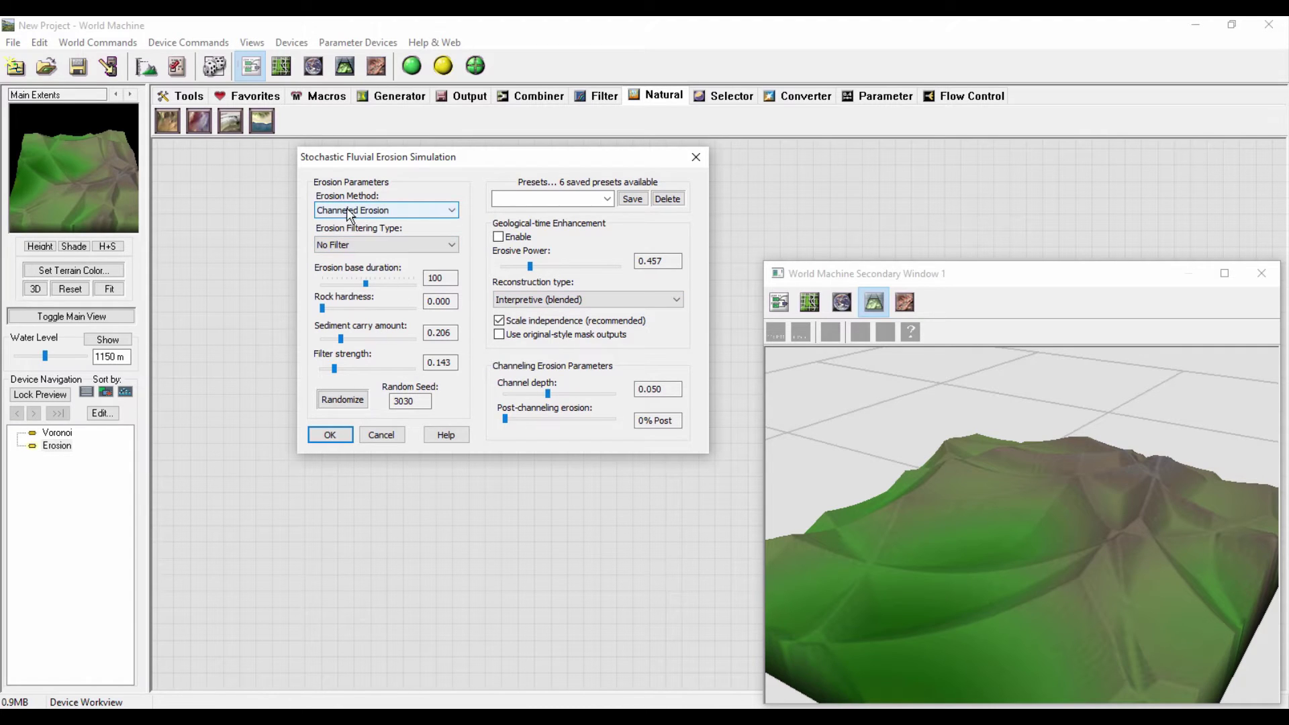
mouse_move(365, 283)
left_mouse_down()
mouse_move(398, 289)
mouse_move(378, 293)
mouse_move(393, 293)
mouse_move(381, 283)
left_mouse_up()
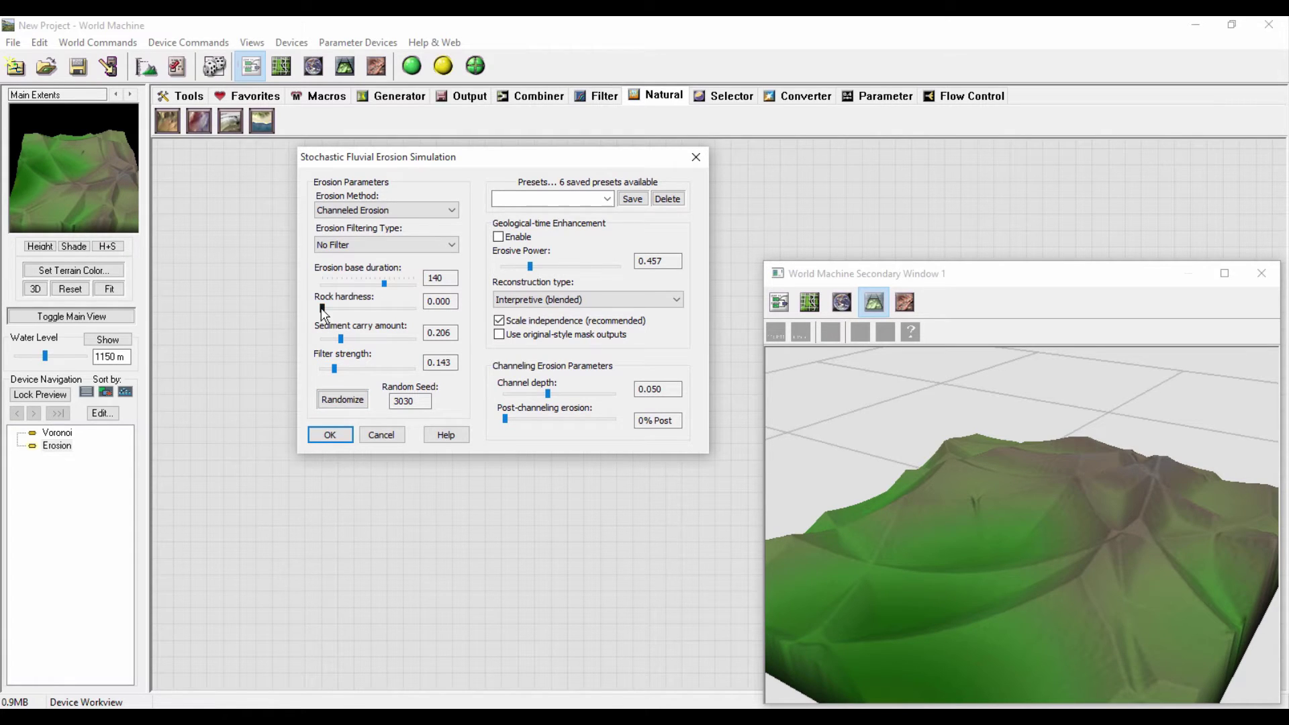
left_click_drag(322, 308, 317, 374)
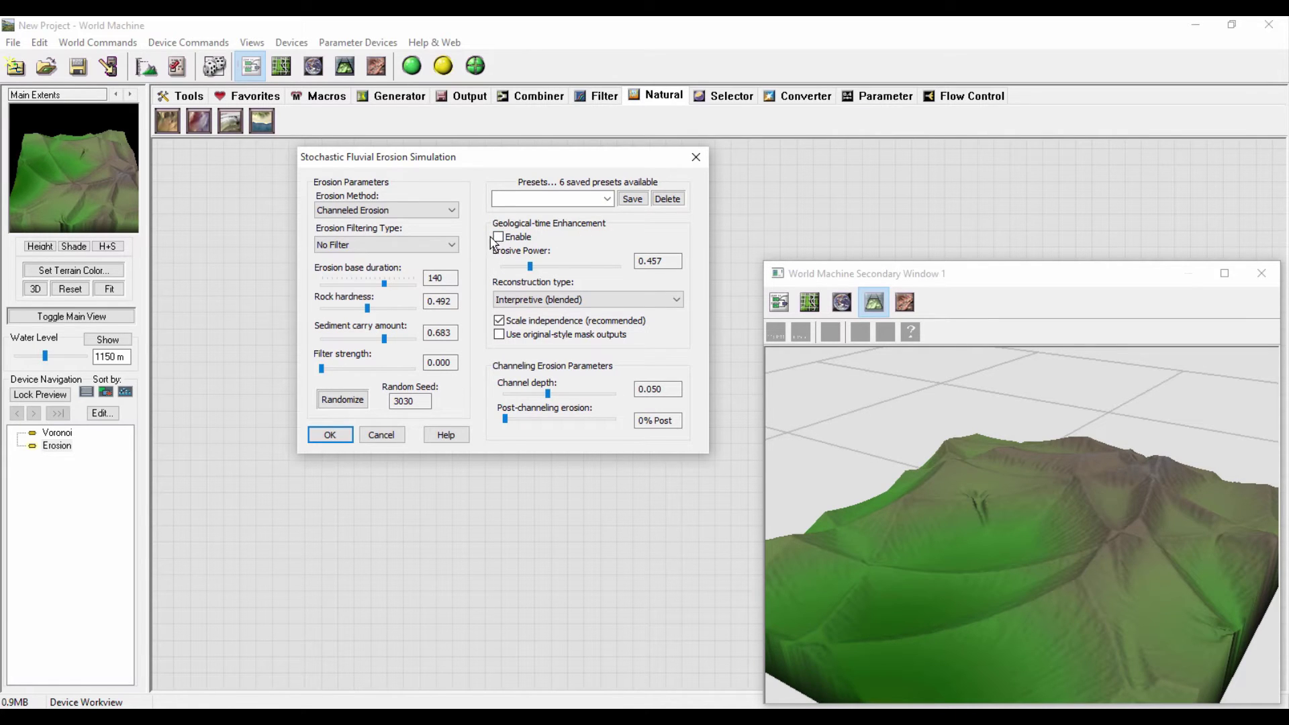
Step: Enable geological-time enhancement for the erosion with erosive power 0.774 and channel depth 0.103, and accept the settings
left_click(497, 237)
left_click_drag(531, 266, 548, 271)
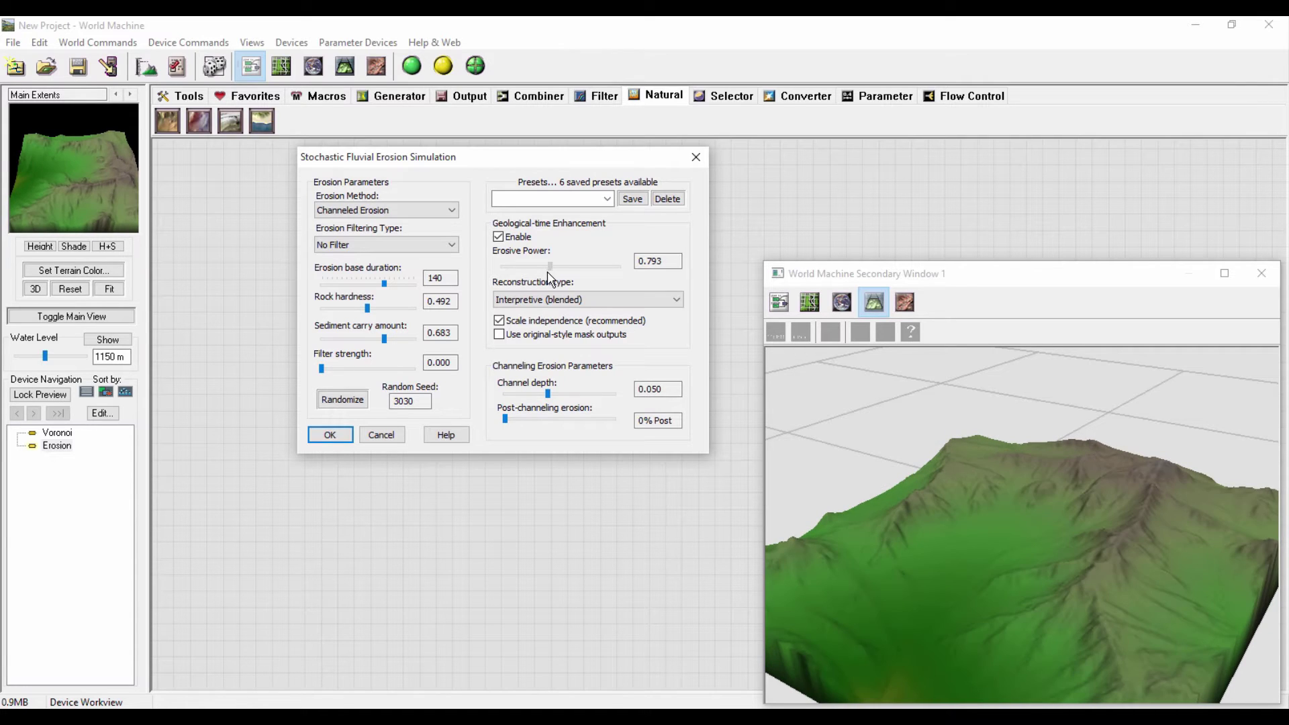
left_click_drag(549, 394, 594, 394)
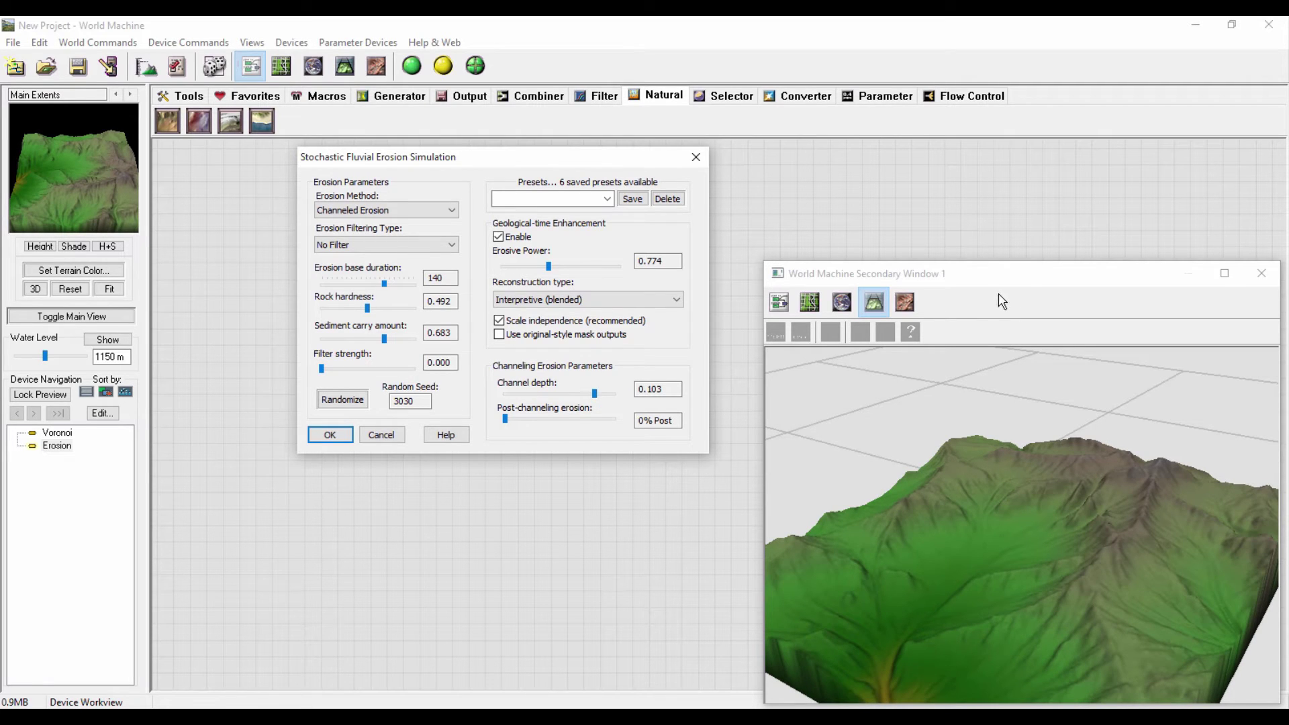
left_click(335, 436)
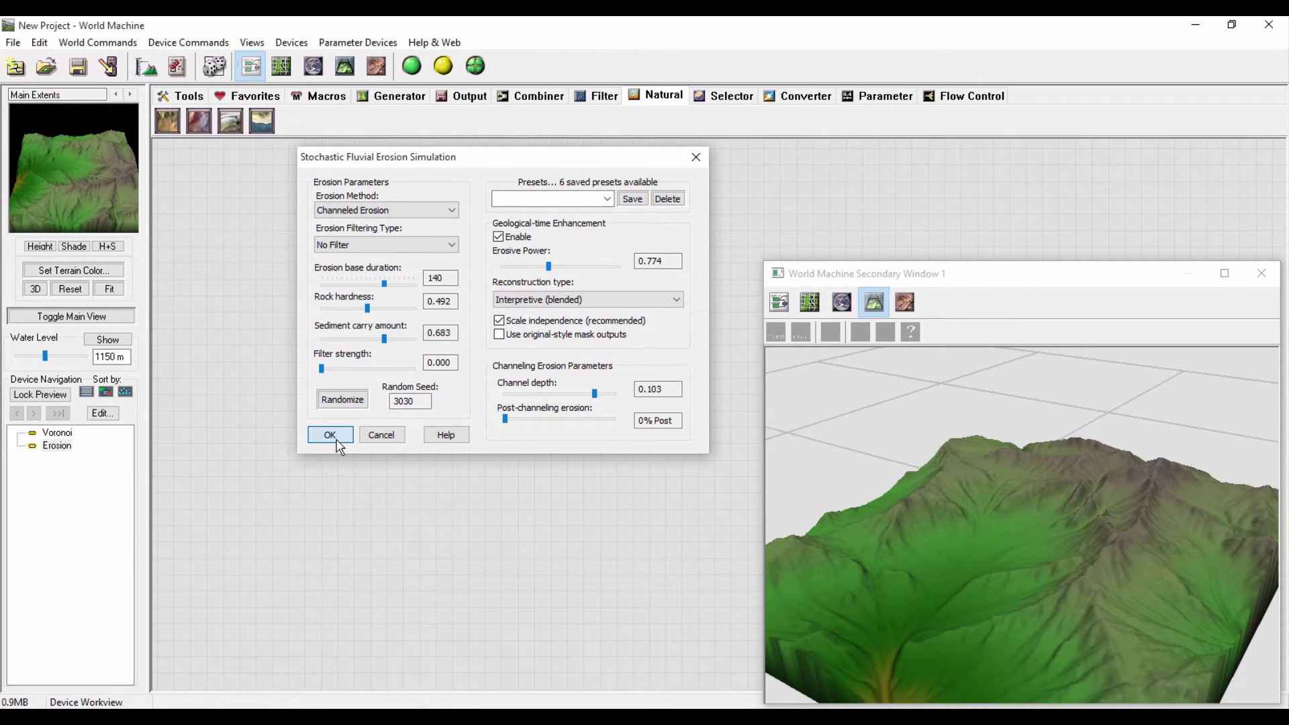
Step: Move the secondary window higher and orbit its 3D terrain to inspect the erosion from different angles
left_click_drag(920, 275, 869, 163)
left_click_drag(943, 503, 999, 475)
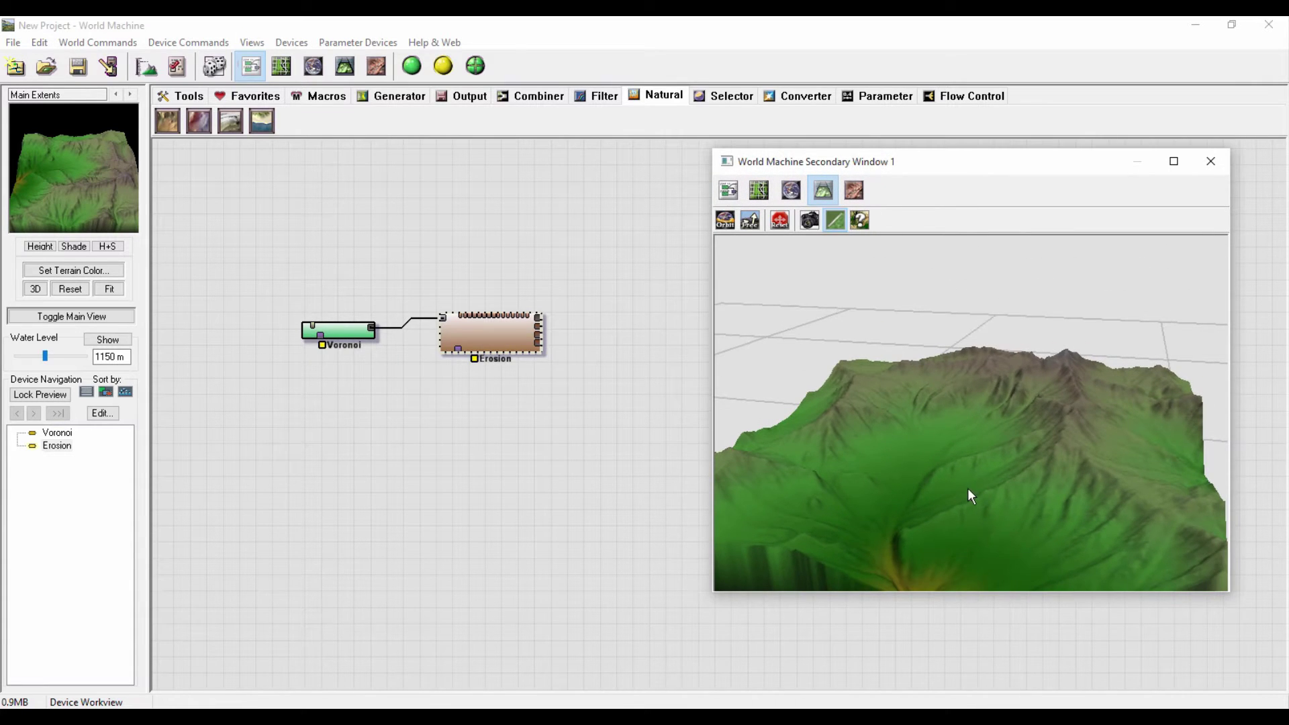
left_click_drag(952, 412, 1035, 480)
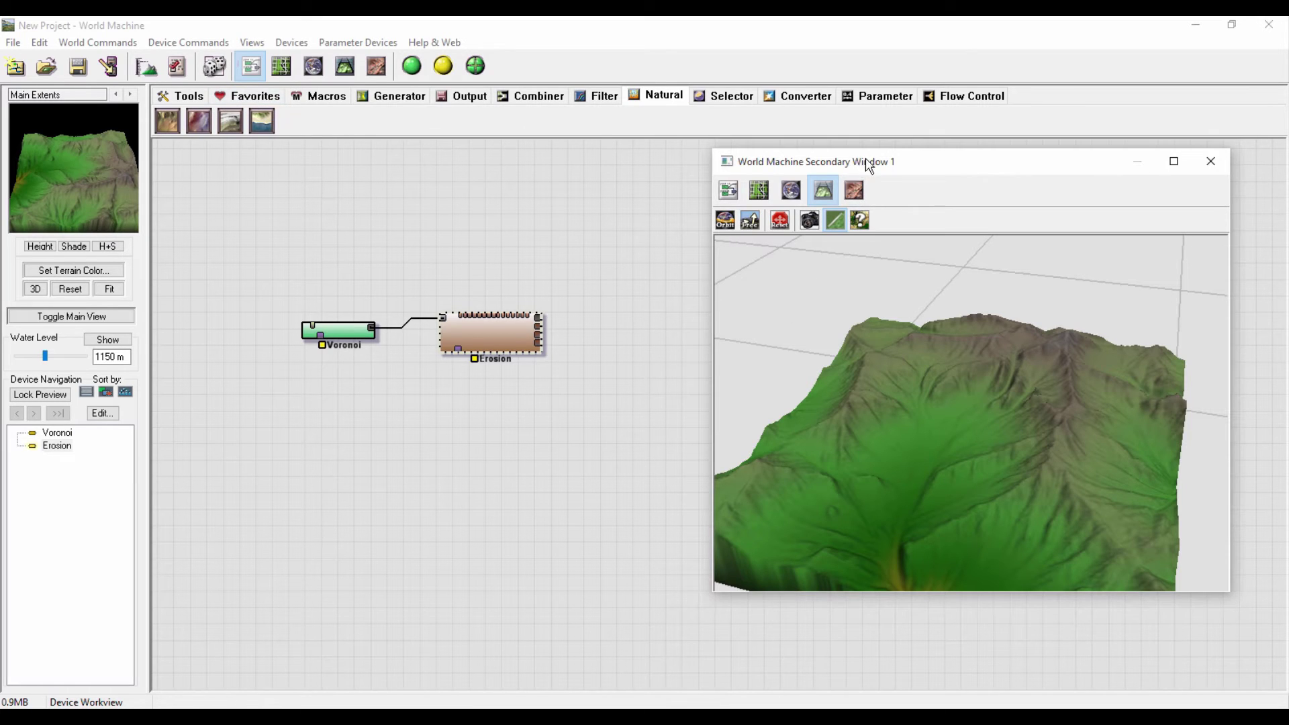
left_click_drag(868, 166, 877, 134)
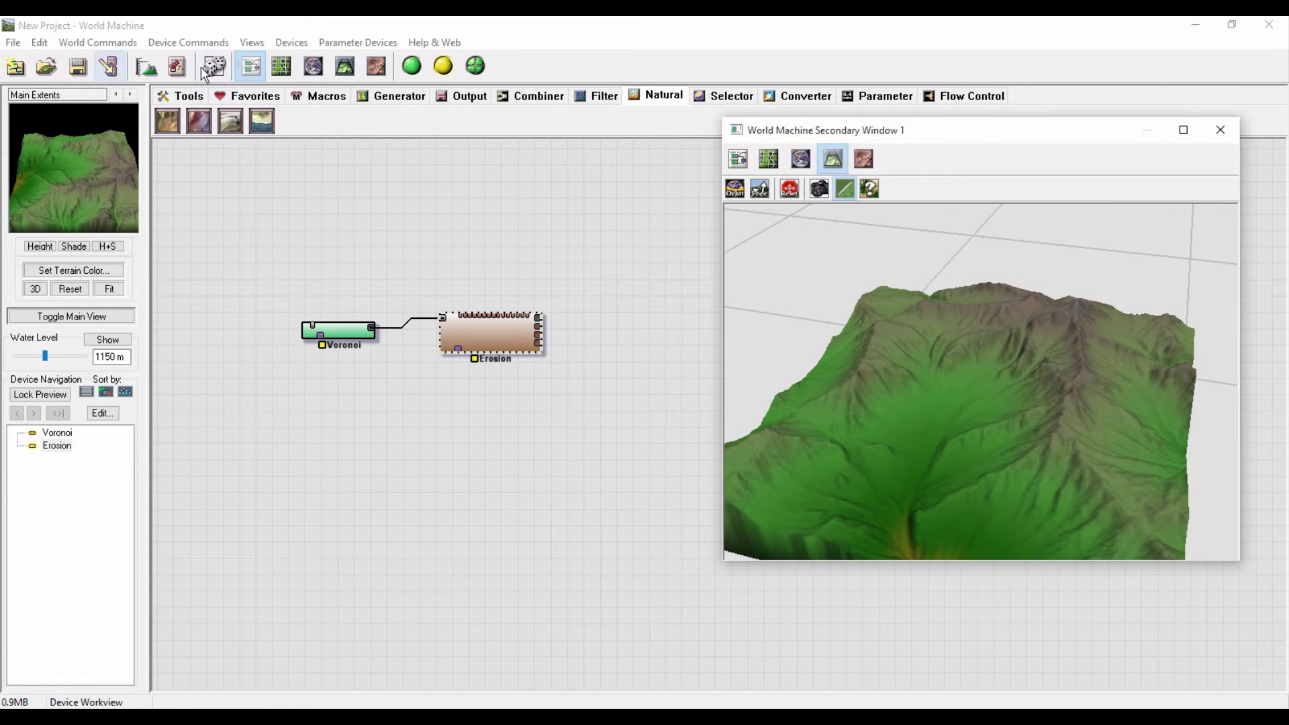
Step: Set the normal build resolution of the Main Extents to 2048 x 2048 in the project settings
left_click(141, 67)
left_click(141, 67)
left_click_drag(623, 187, 465, 163)
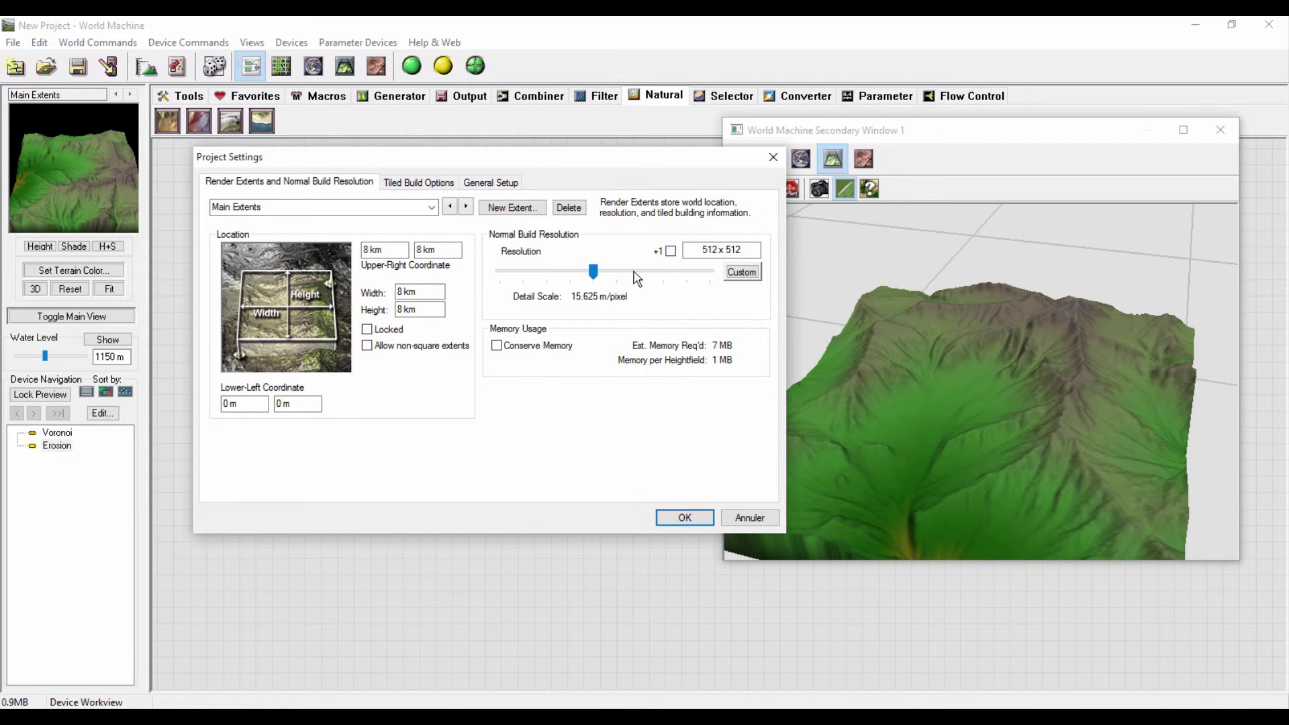
left_click_drag(606, 275, 643, 280)
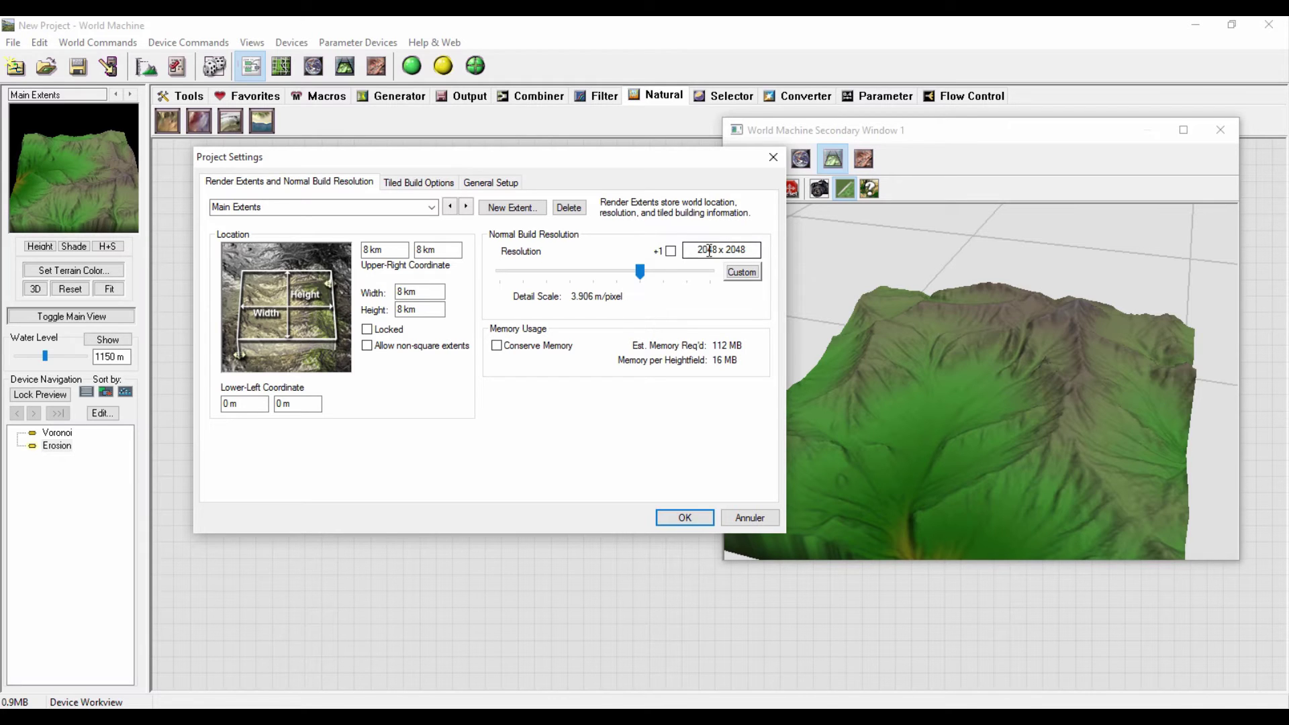
left_click(669, 527)
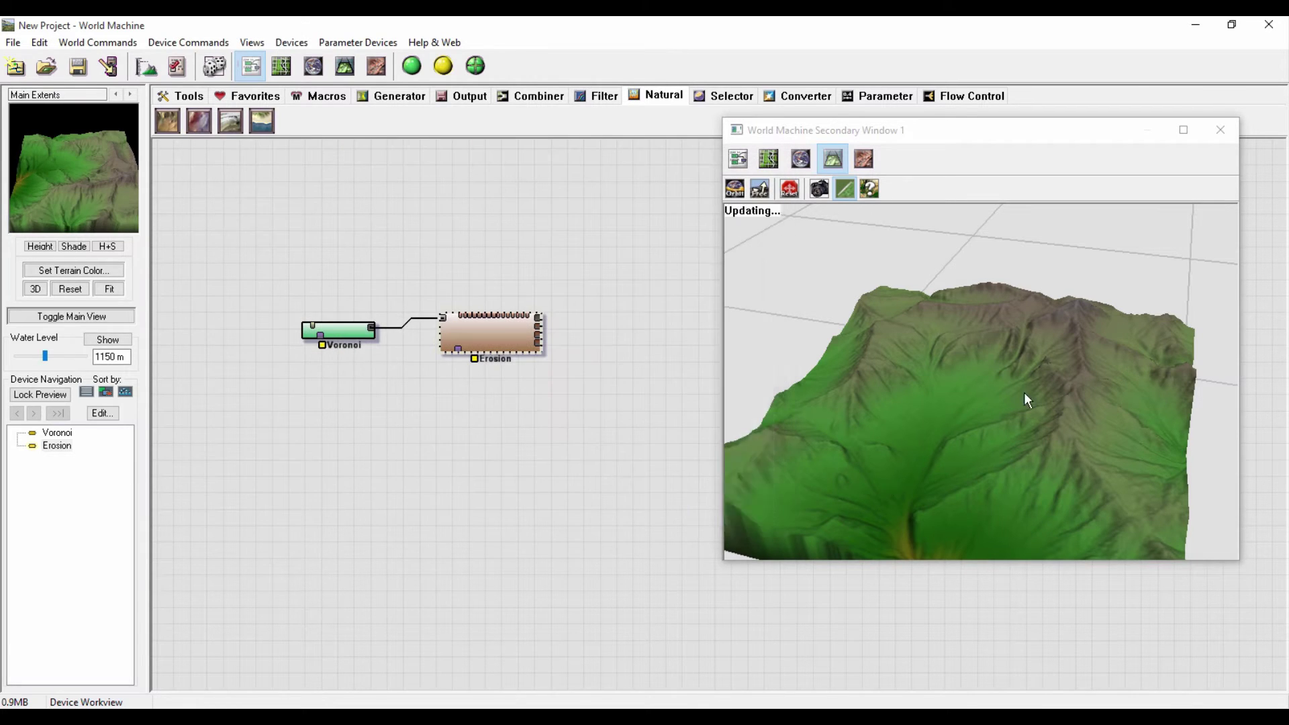
Step: Move the secondary window lower, run a full build of the terrain and close the build report when done
left_click_drag(941, 131, 942, 187)
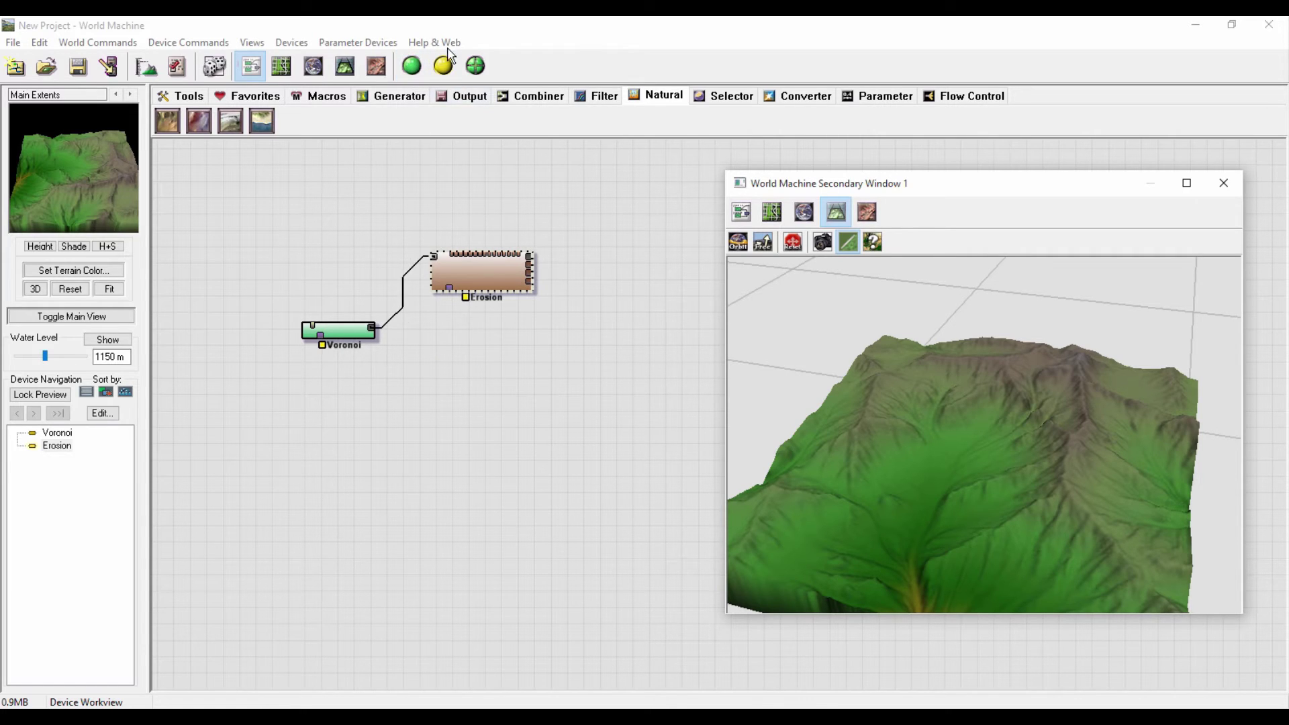
left_click_drag(887, 187, 879, 235)
left_click(411, 65)
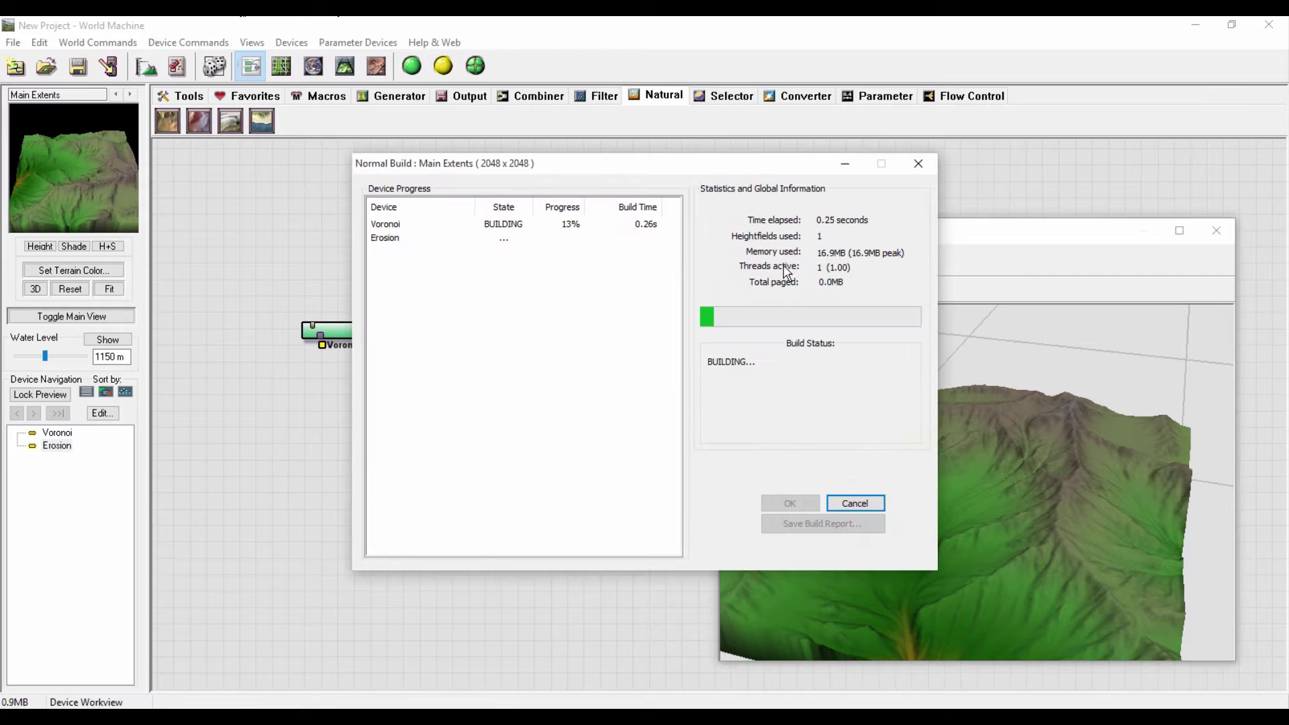
left_click_drag(540, 158, 504, 118)
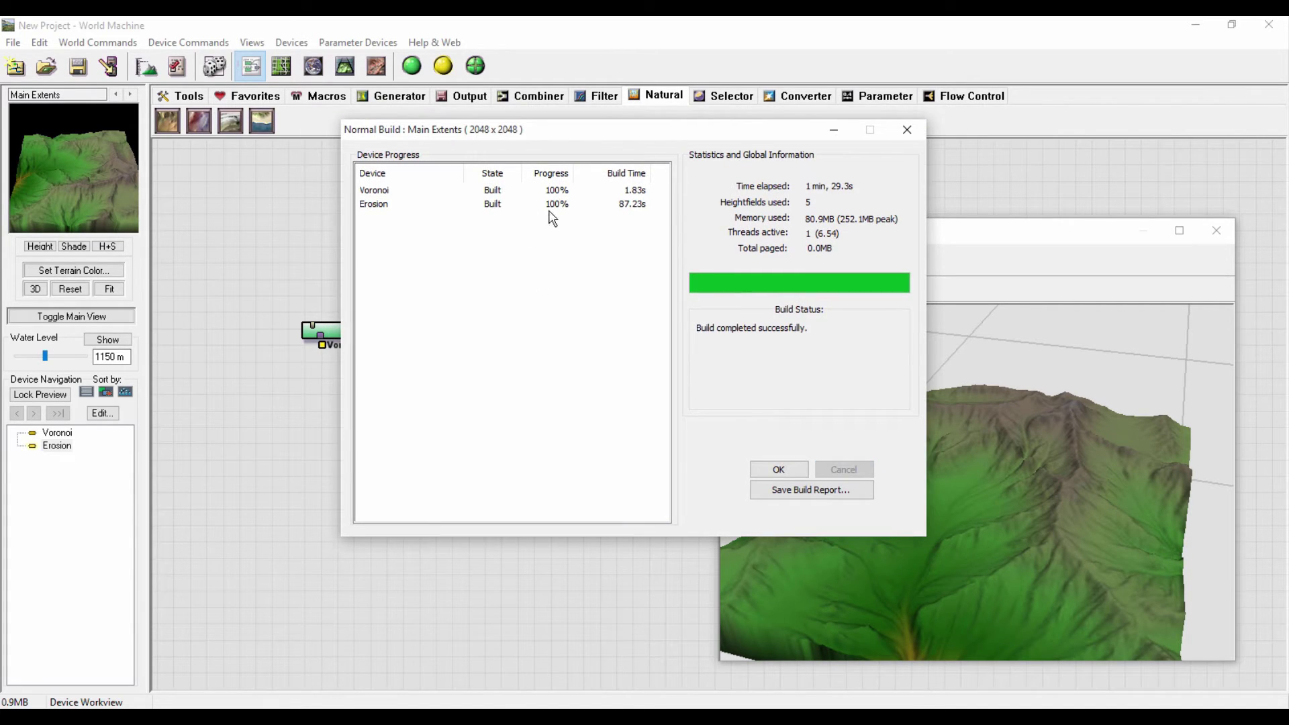
mouse_move(650, 137)
left_mouse_down()
mouse_move(611, 272)
mouse_move(671, 187)
mouse_move(630, 132)
left_mouse_up()
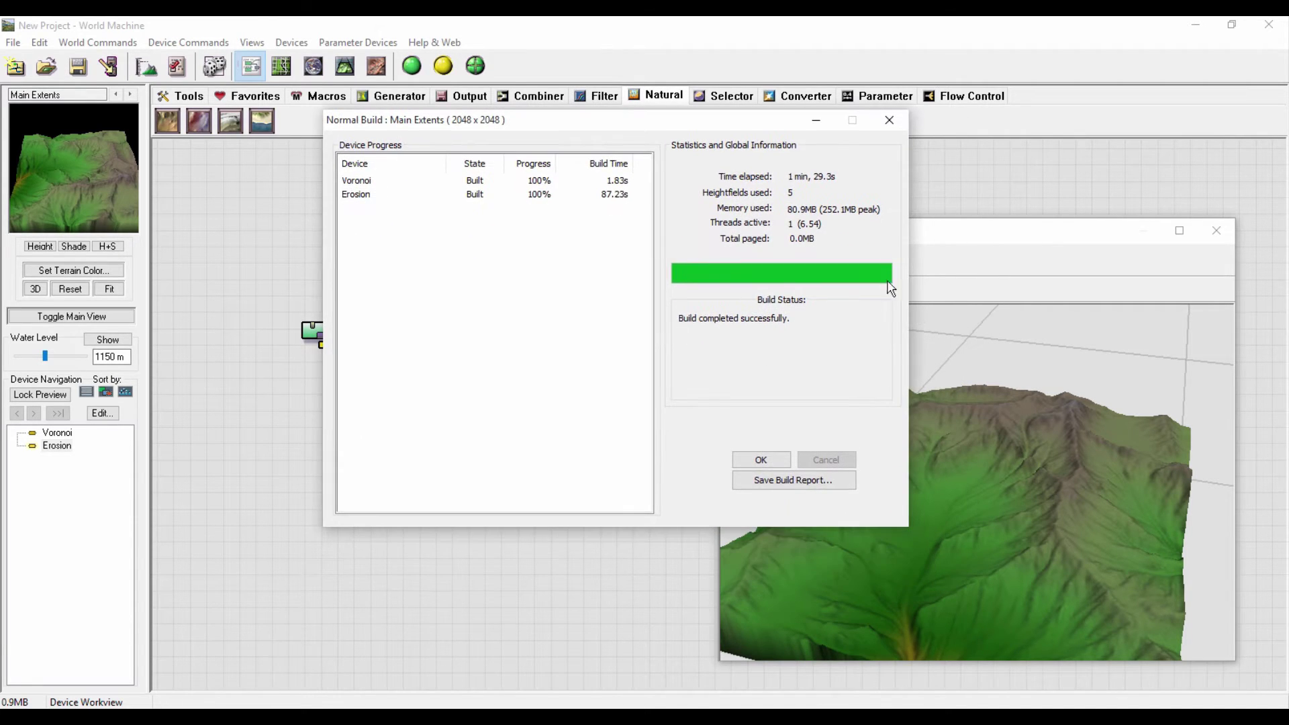
left_click(747, 460)
Step: Inspect the built terrain, close the secondary window and show the terrain in the main 3D view
left_click_drag(969, 565, 1074, 519)
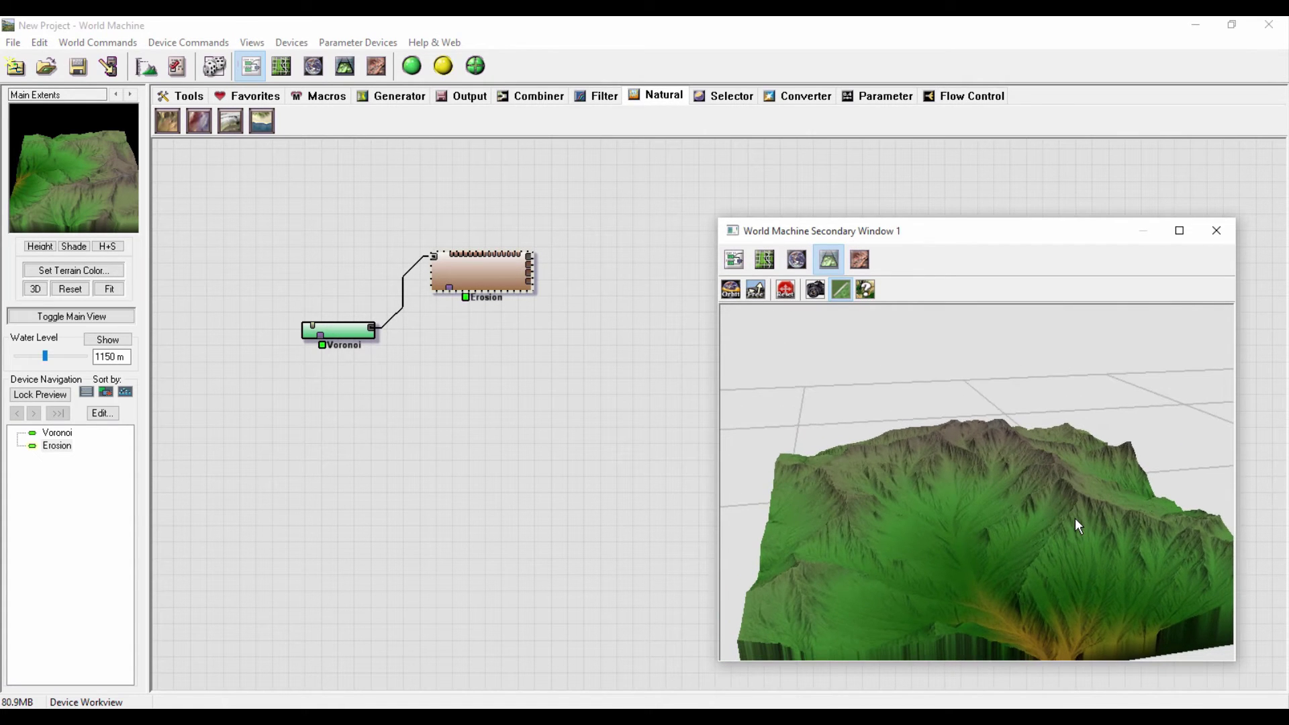
left_click_drag(993, 602, 1034, 549)
left_click(1216, 230)
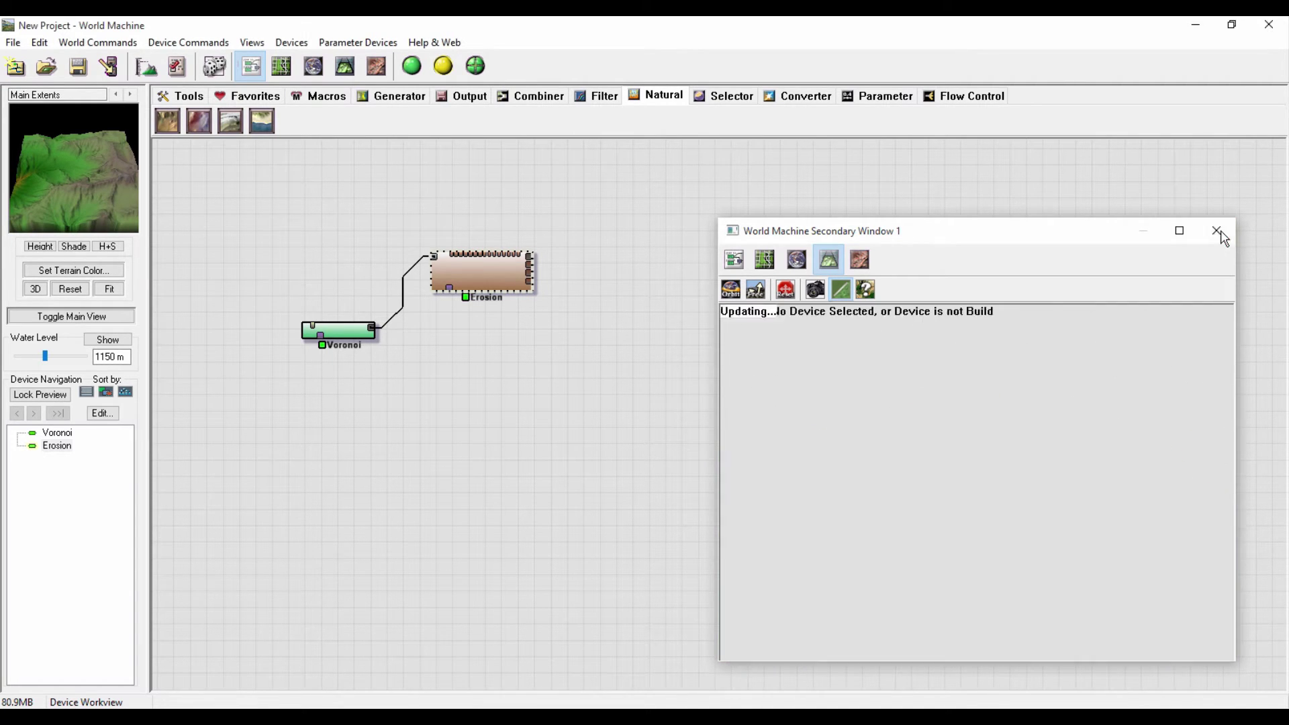
left_click(345, 66)
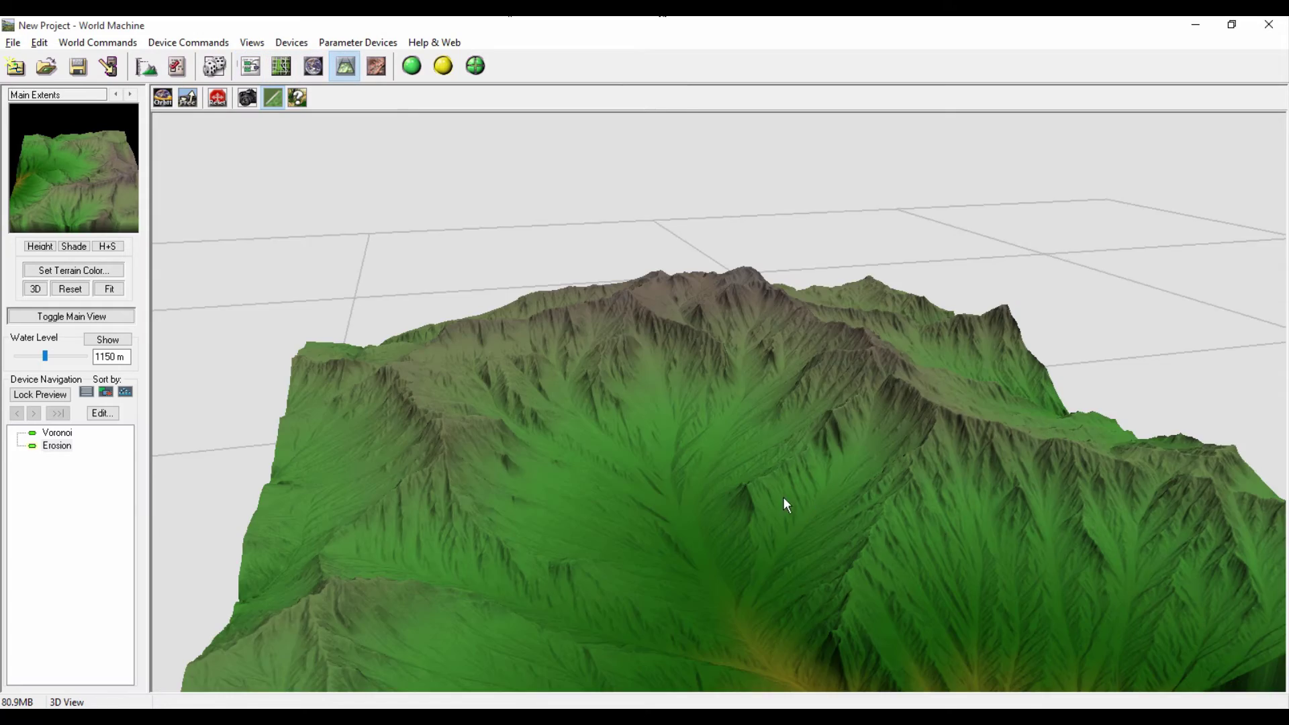
left_click_drag(783, 498, 530, 525)
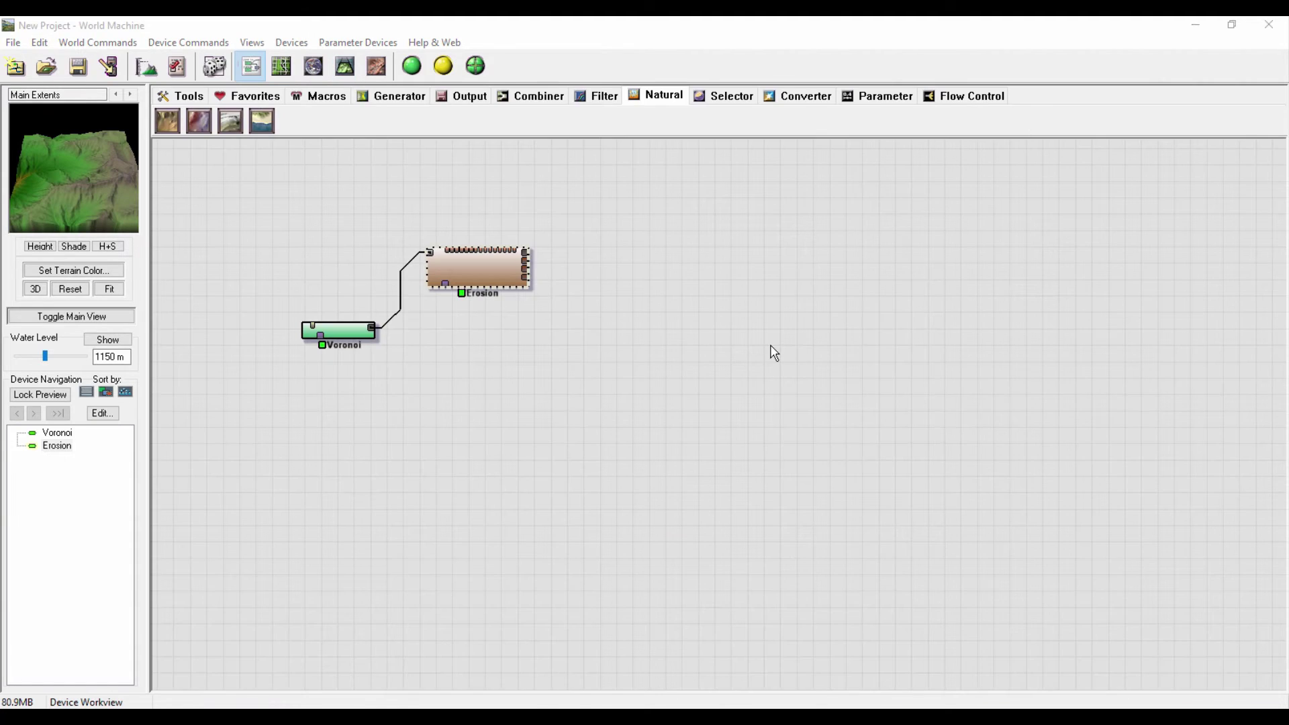
Step: Add a Colorizer device beside the Erosion device and connect the Erosion primary output to its input
mouse_move(500, 279)
left_mouse_down()
mouse_move(490, 298)
mouse_move(498, 265)
mouse_move(499, 276)
left_mouse_up()
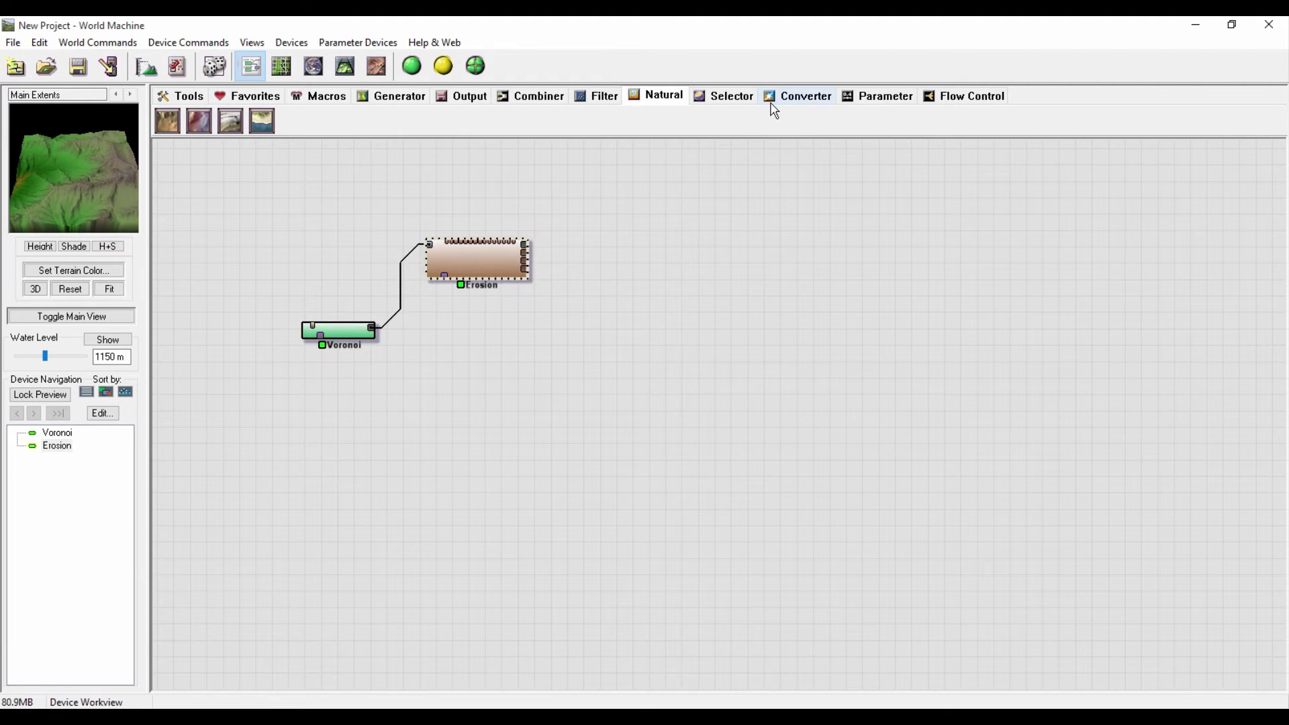
left_click(796, 100)
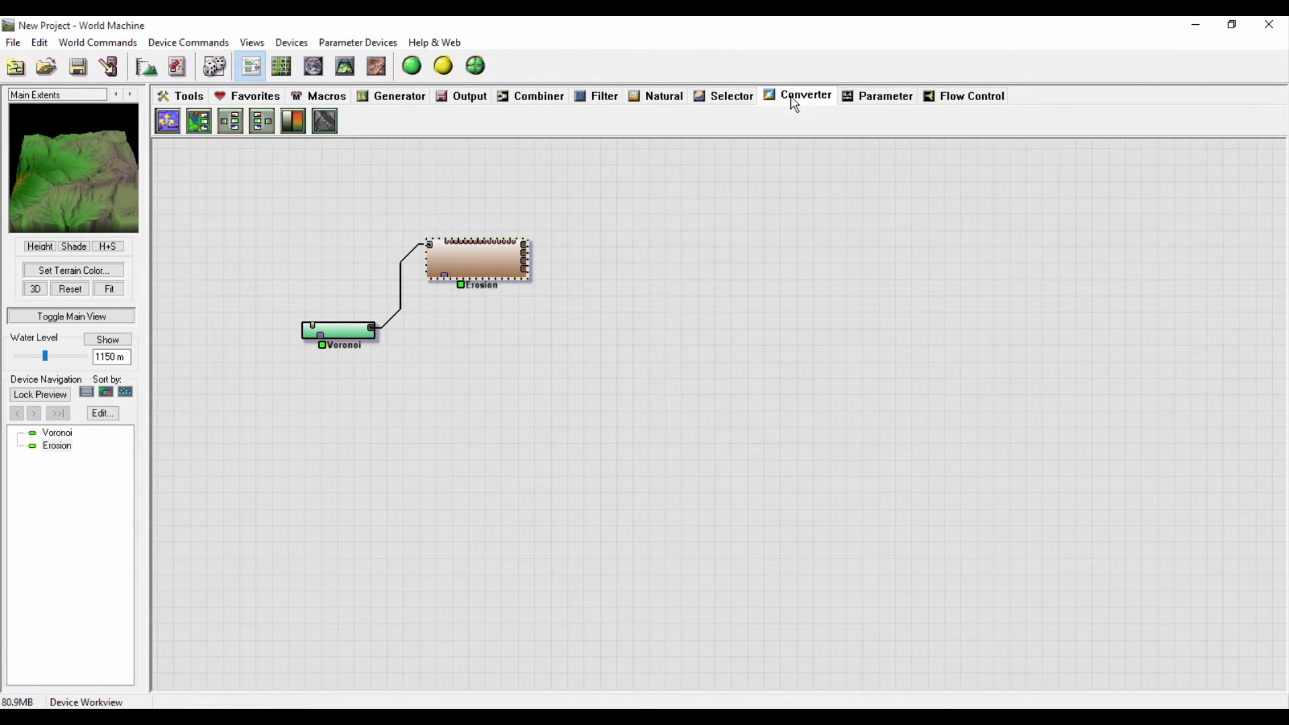
left_click(293, 121)
left_click(600, 244)
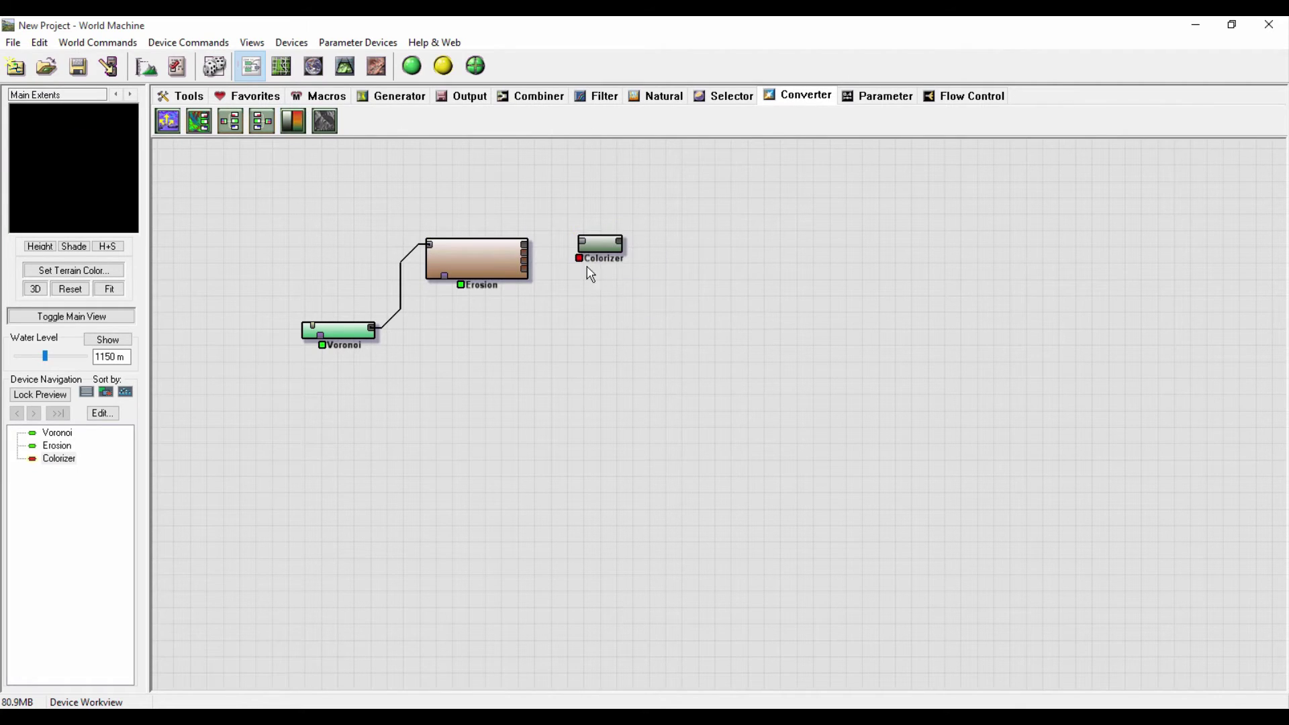
left_click_drag(607, 232, 605, 235)
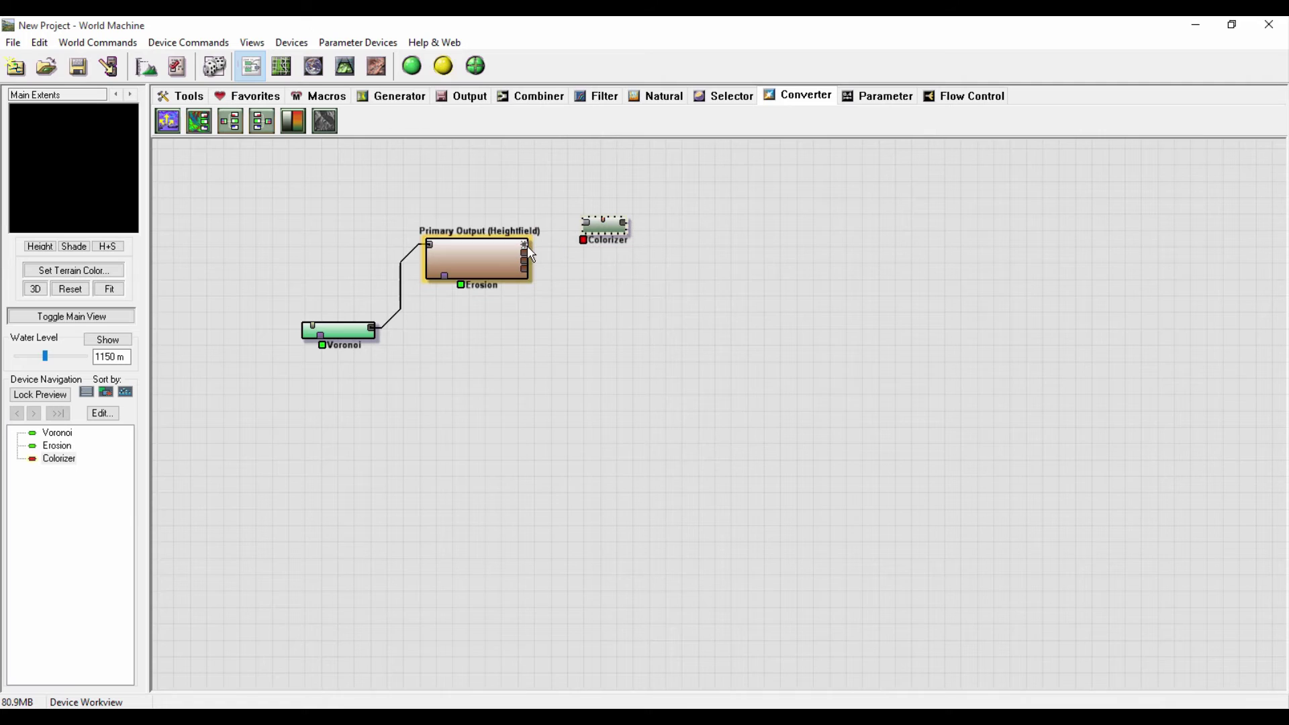
left_click_drag(523, 244, 590, 223)
Step: Open the Colorizer's gradient settings and move the dialog aside
left_click(611, 220)
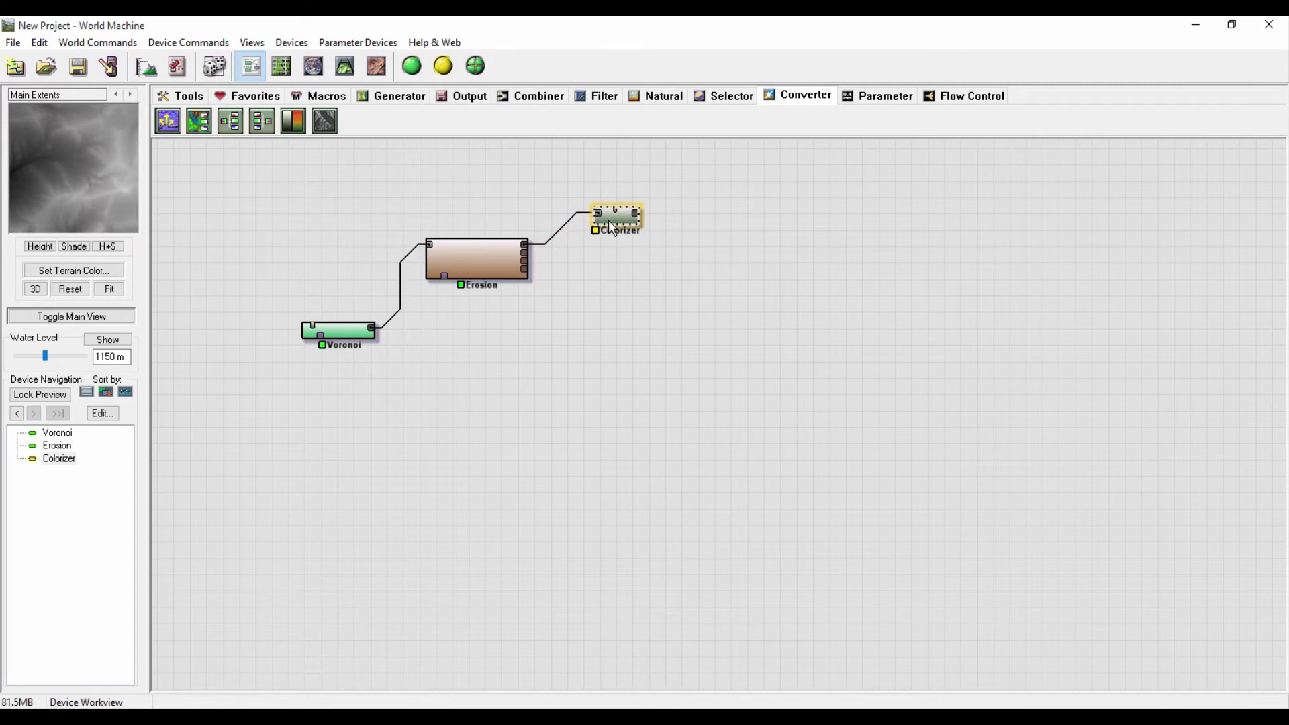
double_click(608, 220)
left_click_drag(541, 207, 631, 180)
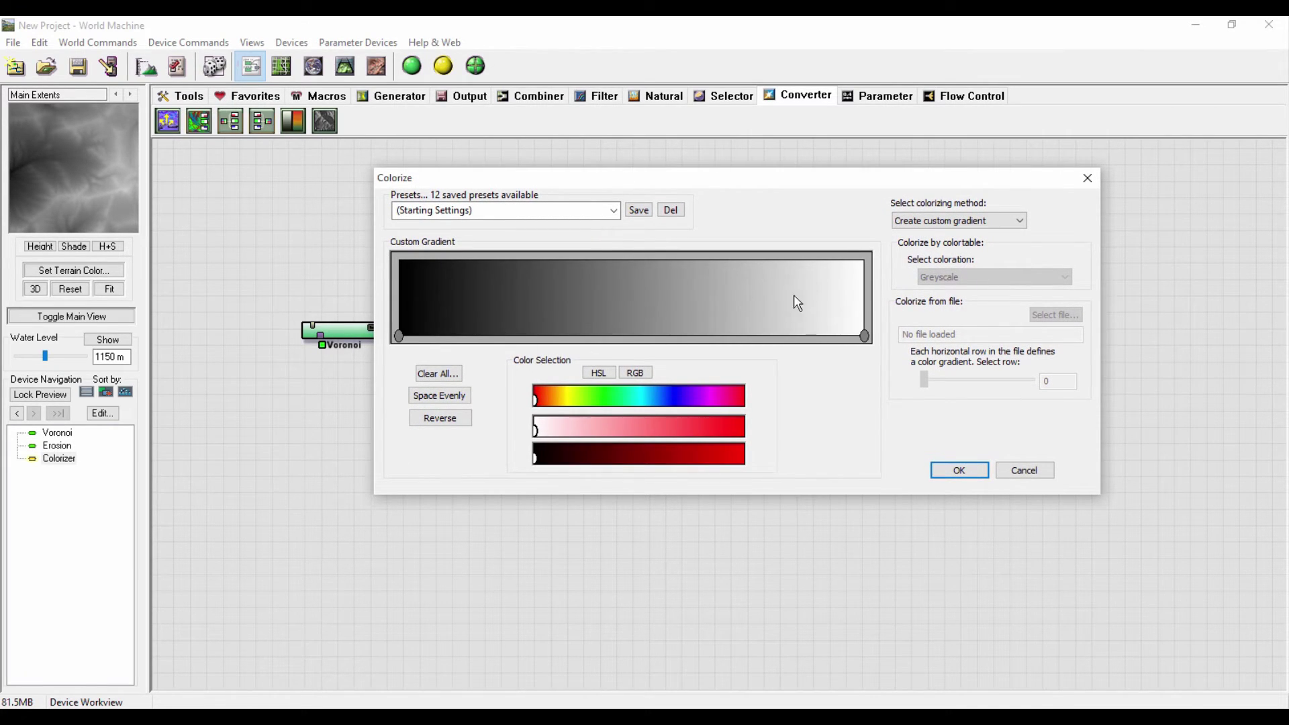
Step: Load the Dirt and Grass 1 gradient preset and remove two of its color points
left_click(613, 210)
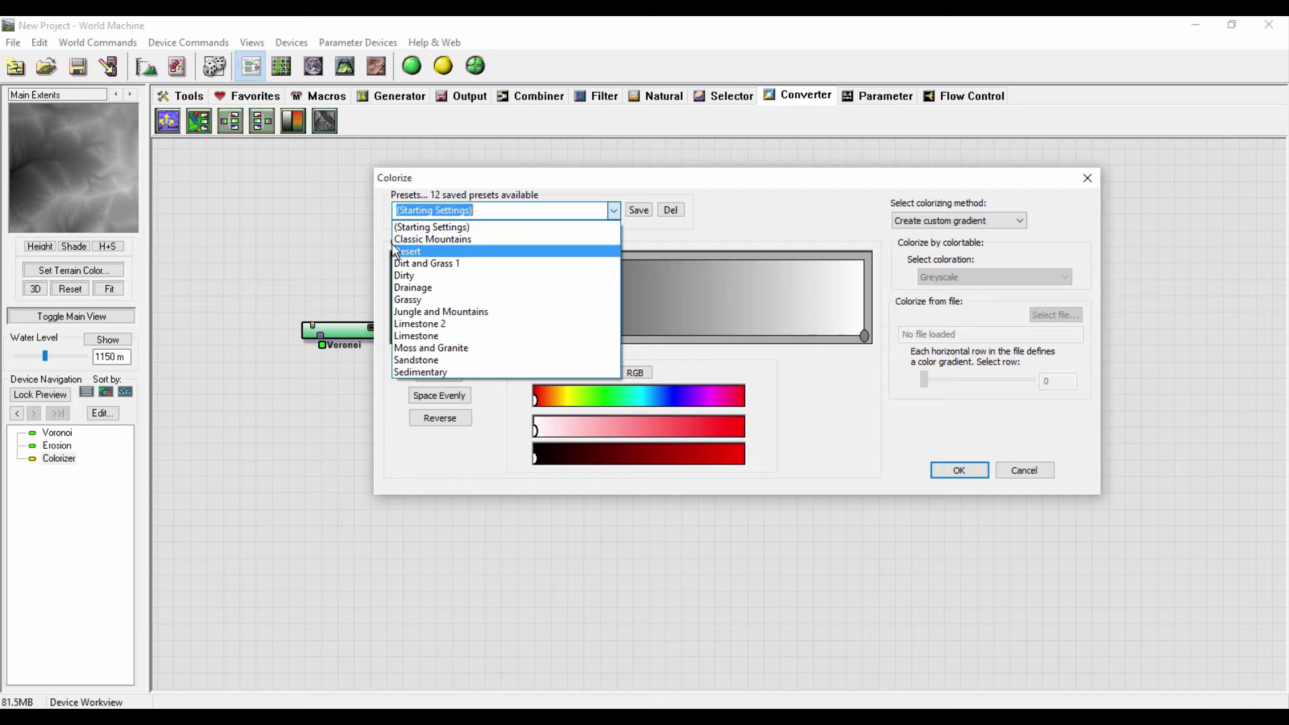
left_click(456, 266)
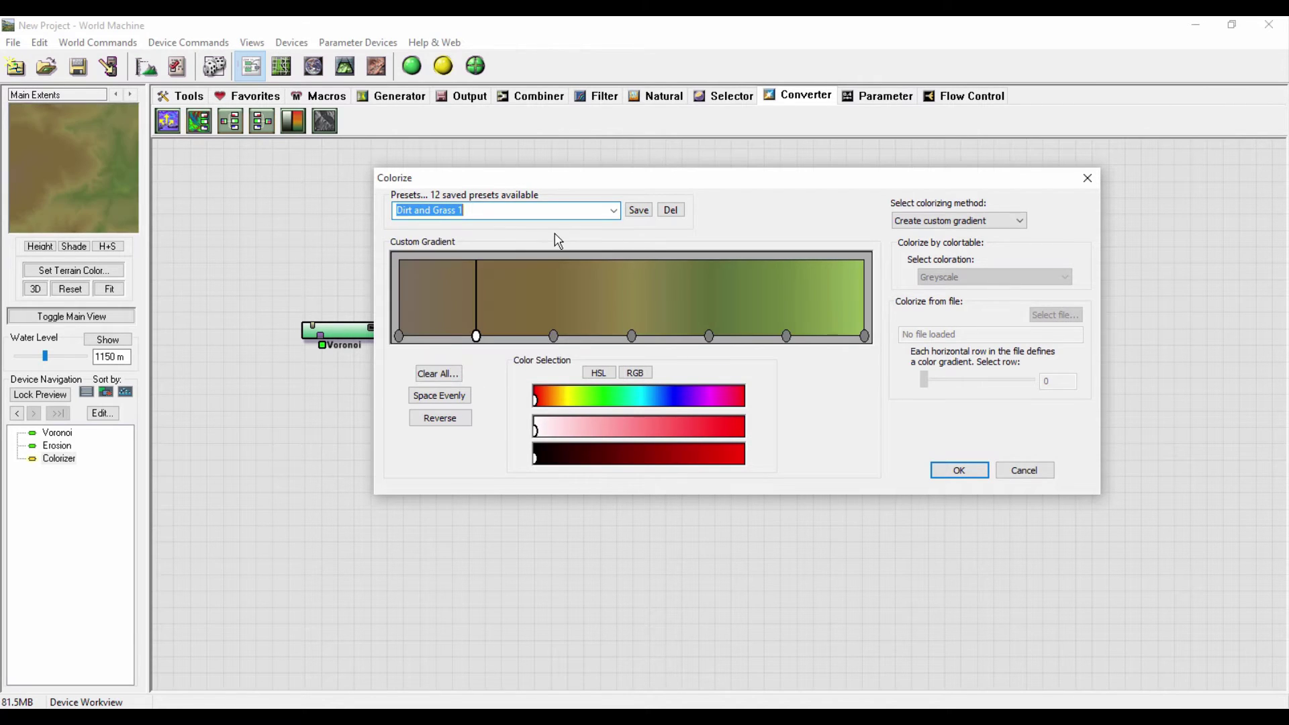
left_click(612, 211)
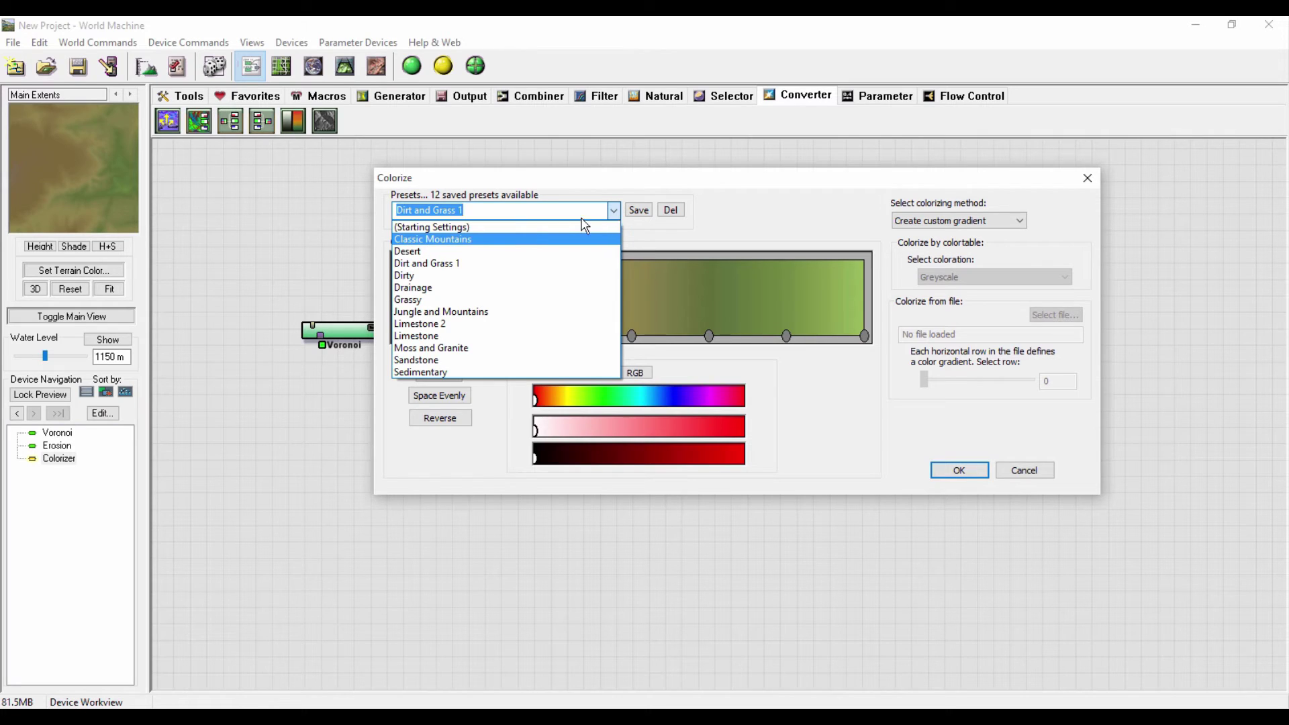
left_click(794, 219)
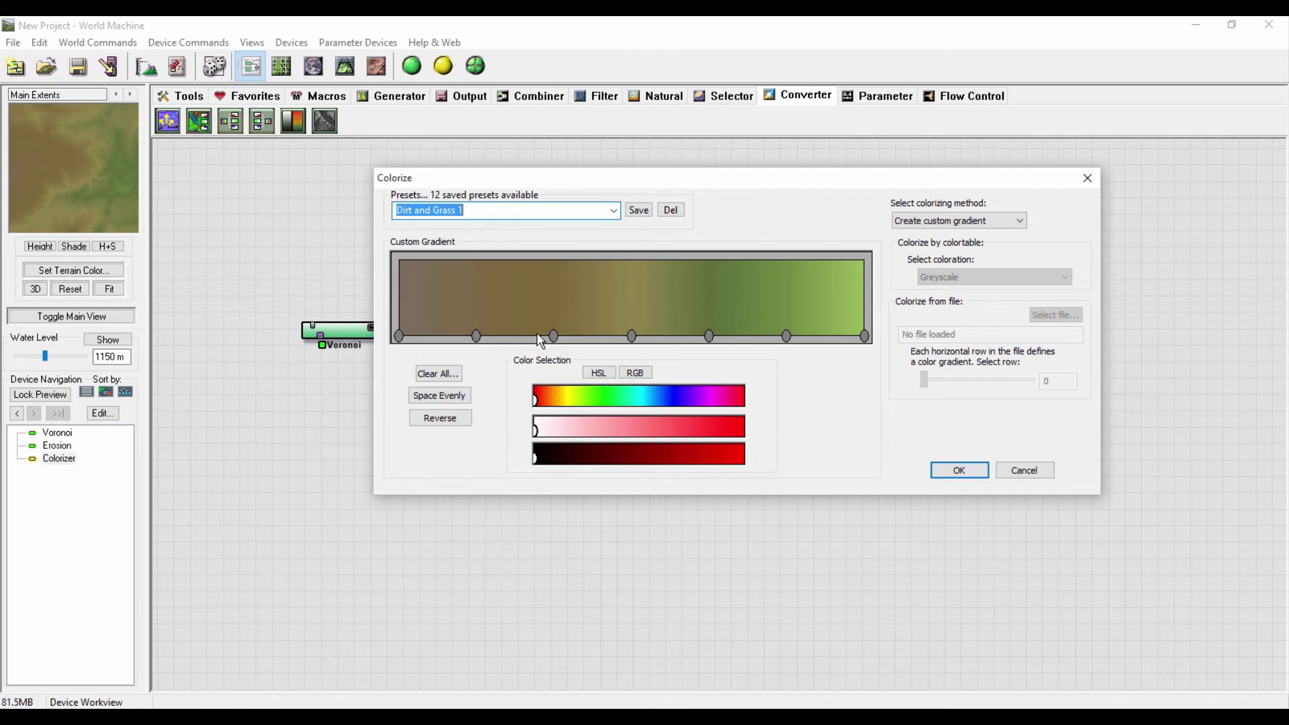
left_click(476, 335)
left_click_drag(478, 335, 520, 457)
Step: Clear the gradient, add a single color point at its start, color it reddish brown and accept the gradient
left_click(439, 373)
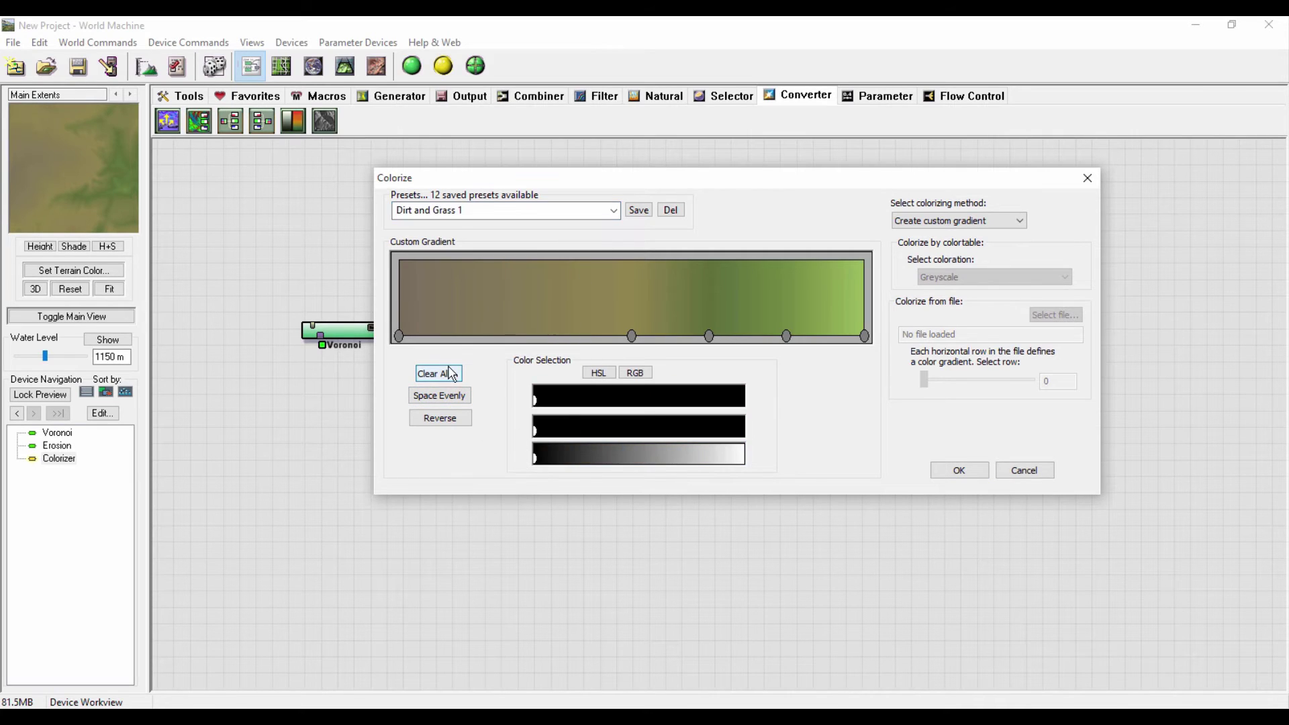
left_click(408, 335)
left_click_drag(407, 345, 400, 349)
left_click_drag(592, 425, 724, 427)
left_click_drag(567, 399, 546, 398)
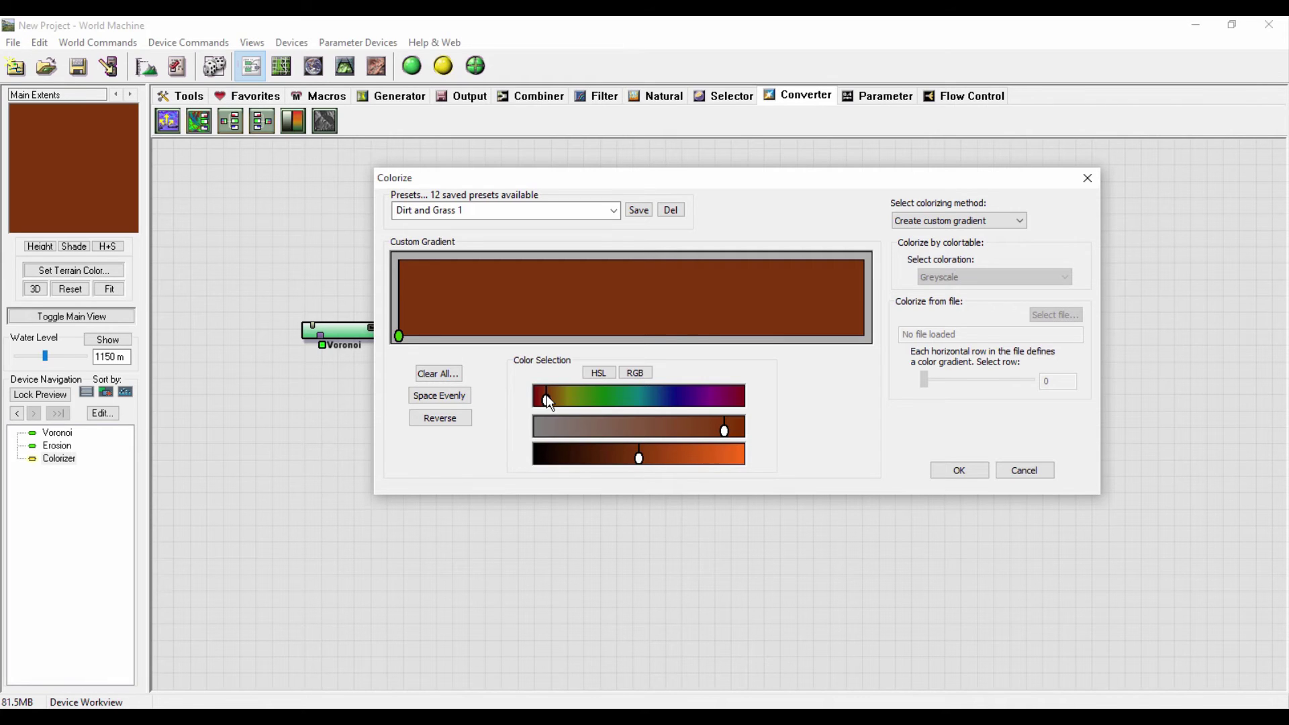
left_click_drag(546, 397, 542, 396)
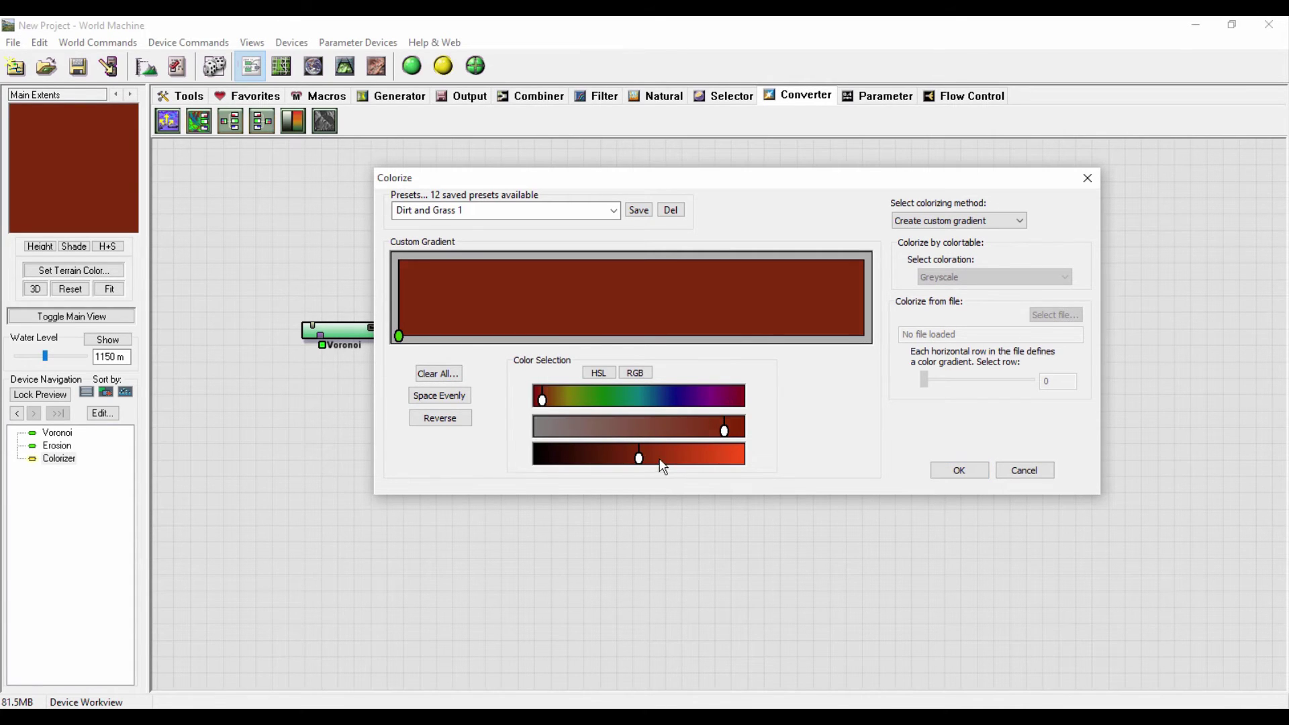
left_click_drag(661, 460, 679, 457)
left_click(958, 470)
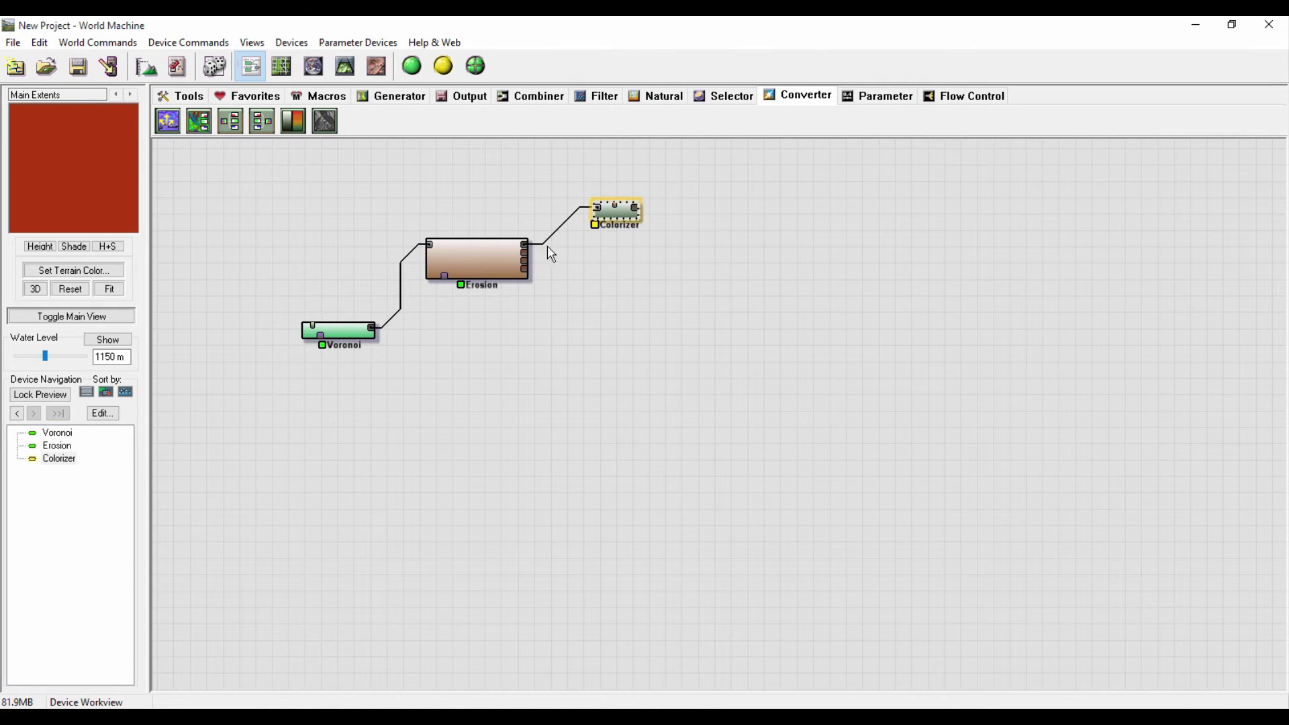
Step: Duplicate the Colorizer, place the copy below the original and connect it to the Erosion device's flow map output
left_click(486, 268)
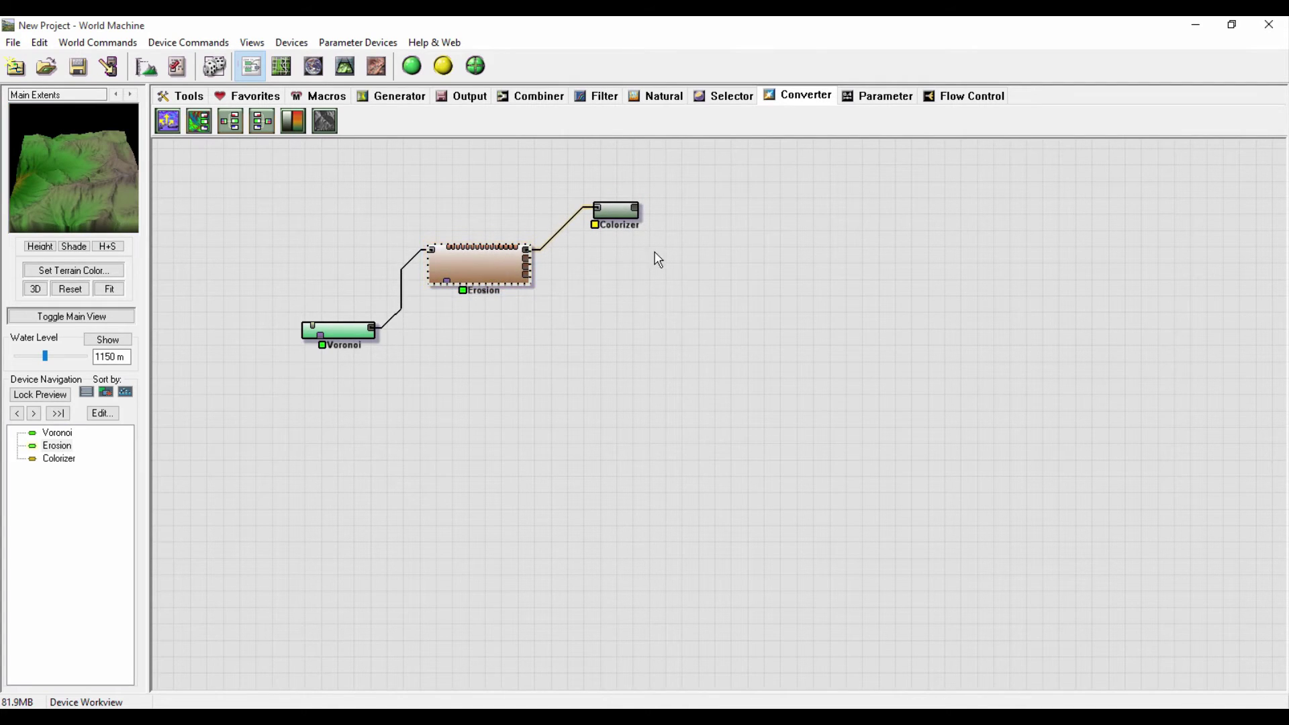
left_click(628, 216)
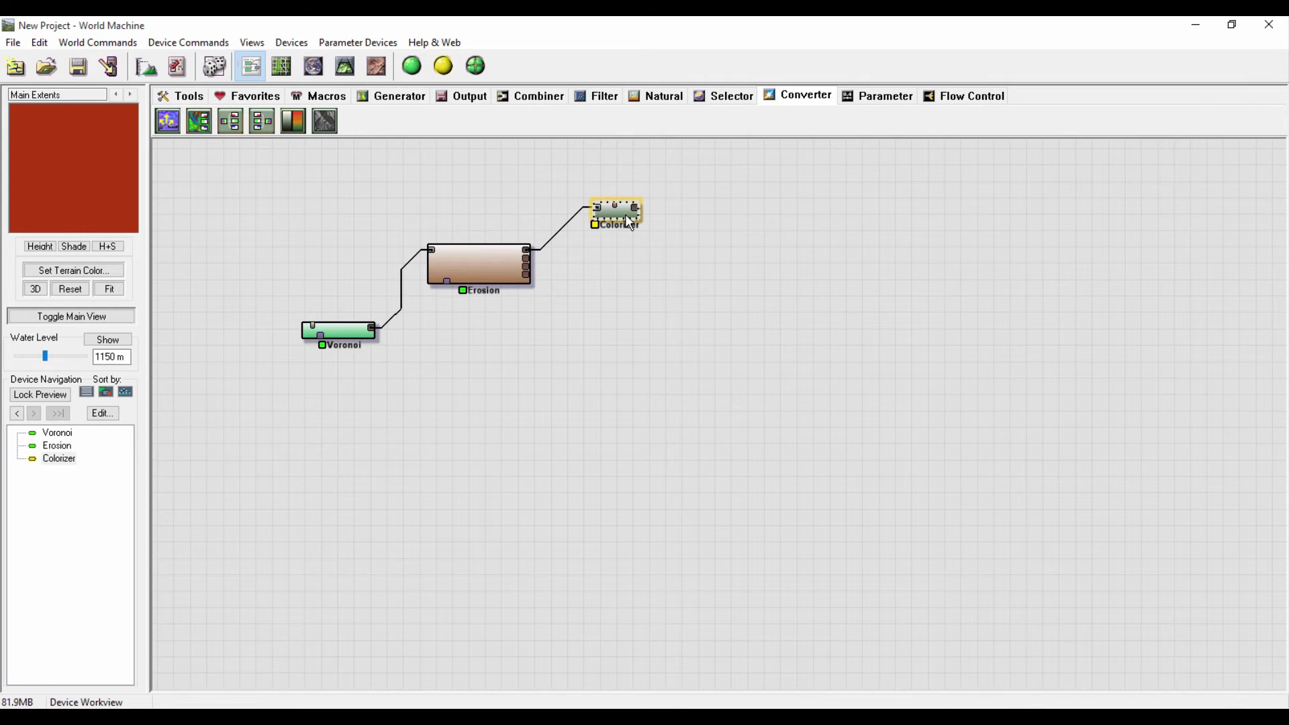
key("ctrl+c")
key("ctrl+v")
left_click_drag(626, 215, 523, 258)
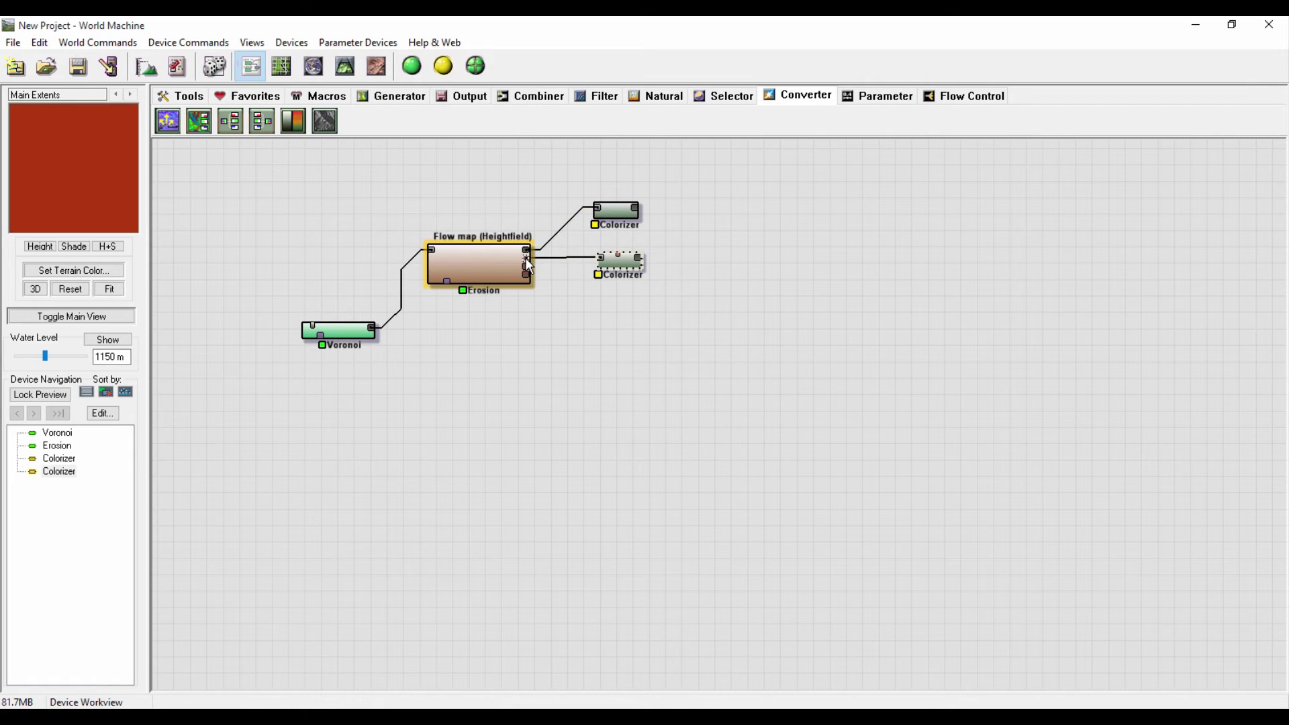
Step: Open the lower Colorizer's gradient, add a second color point at its end and make the start point black
double_click(621, 272)
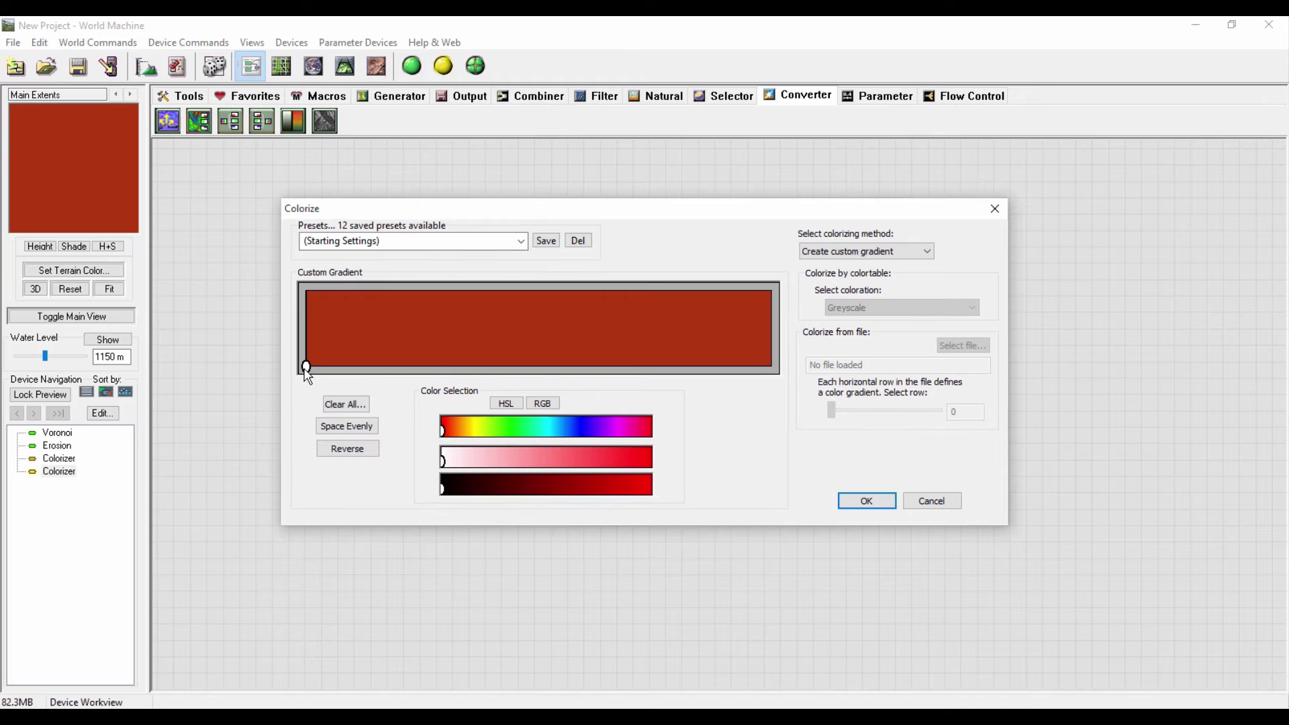
left_click_drag(306, 369, 311, 367)
left_click(742, 370)
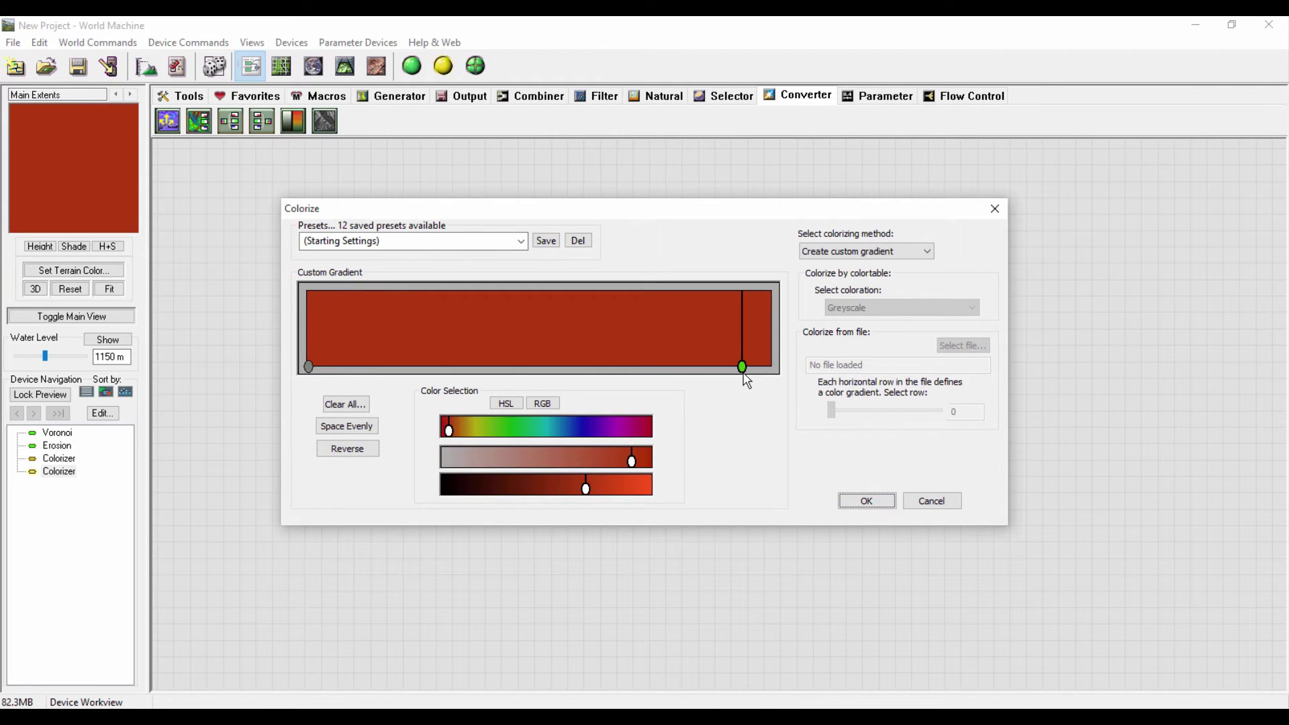
left_click_drag(742, 370, 792, 373)
left_click_drag(470, 483, 394, 493)
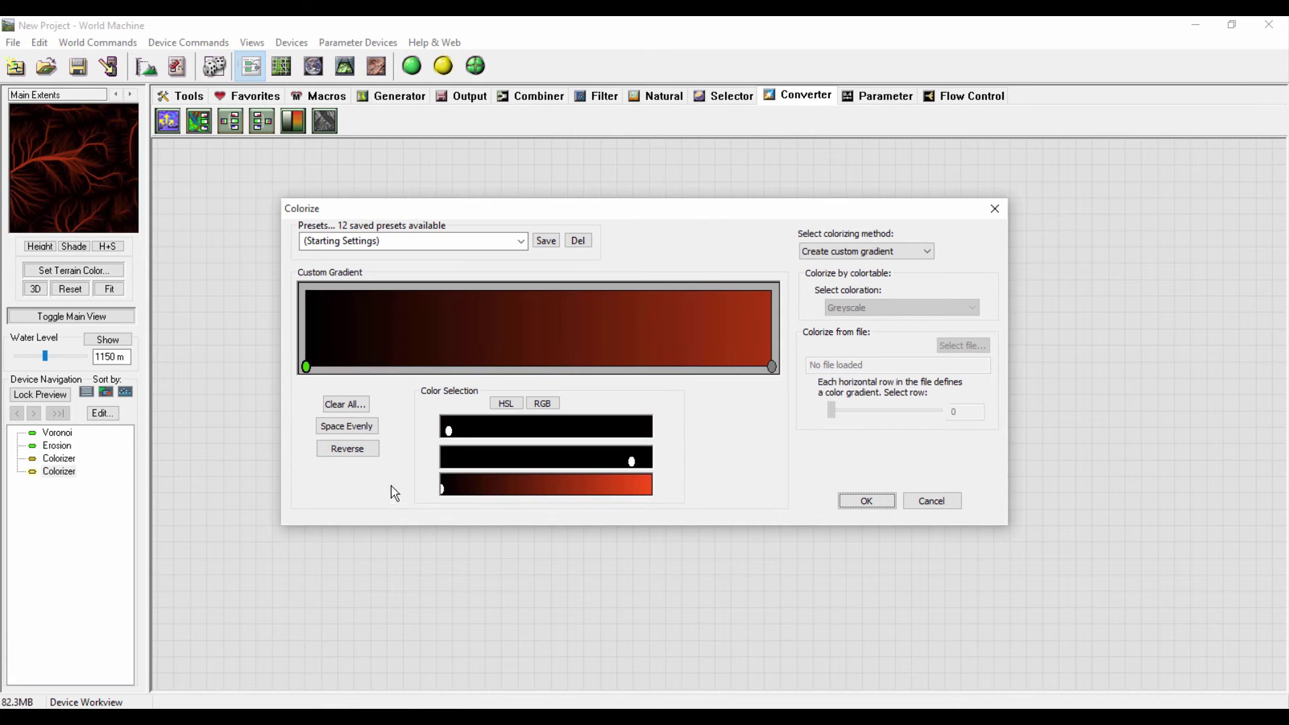
Step: Color the gradient's end point white and accept the gradient
left_click(771, 367)
left_click_drag(631, 461, 287, 451)
left_click_drag(512, 486, 776, 489)
left_click(866, 501)
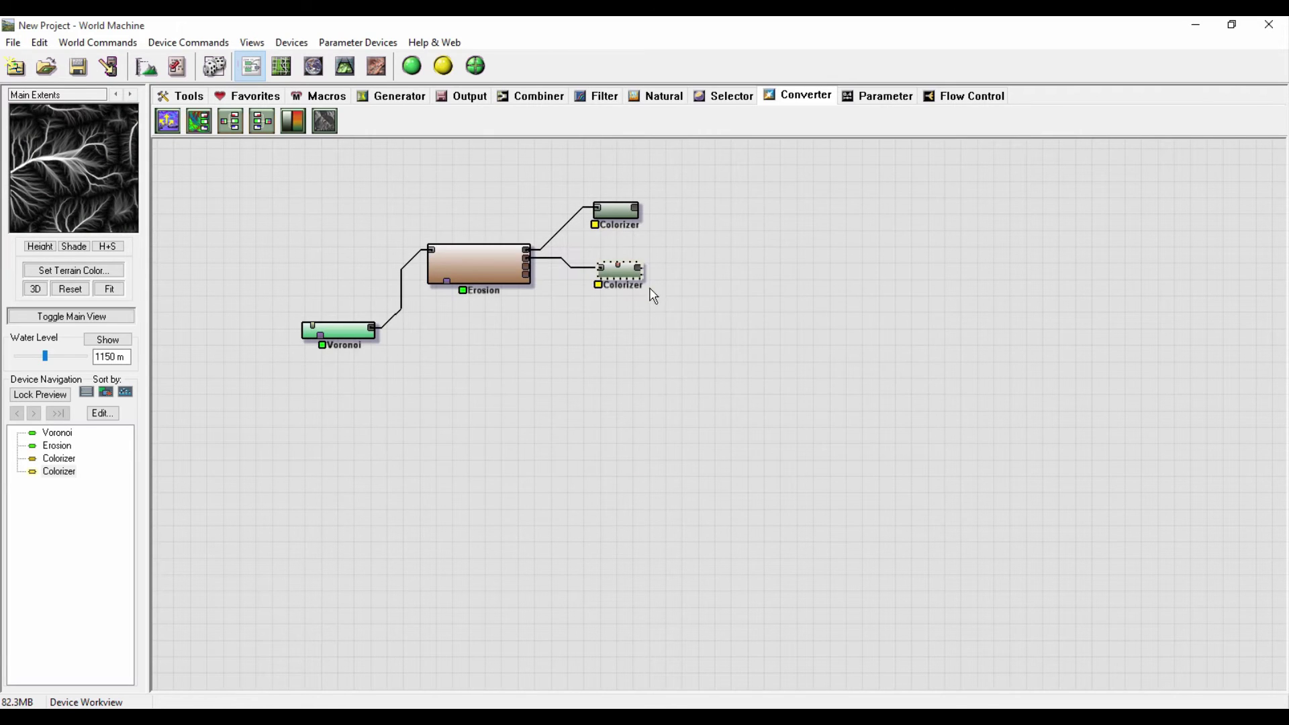
Step: Nudge the two Colorizer devices so they sit one above the other beside the Erosion device
left_click_drag(627, 288, 625, 282)
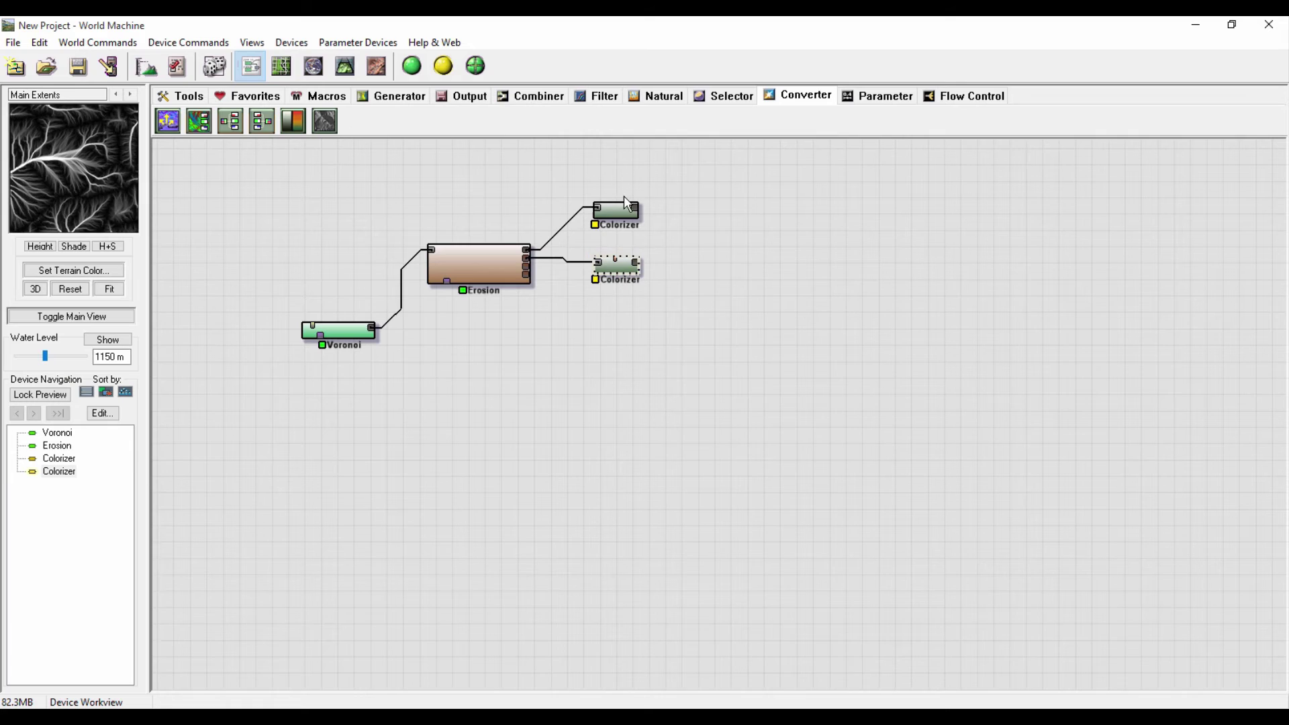
left_click(623, 214)
left_click_drag(623, 213, 627, 214)
left_click(624, 262)
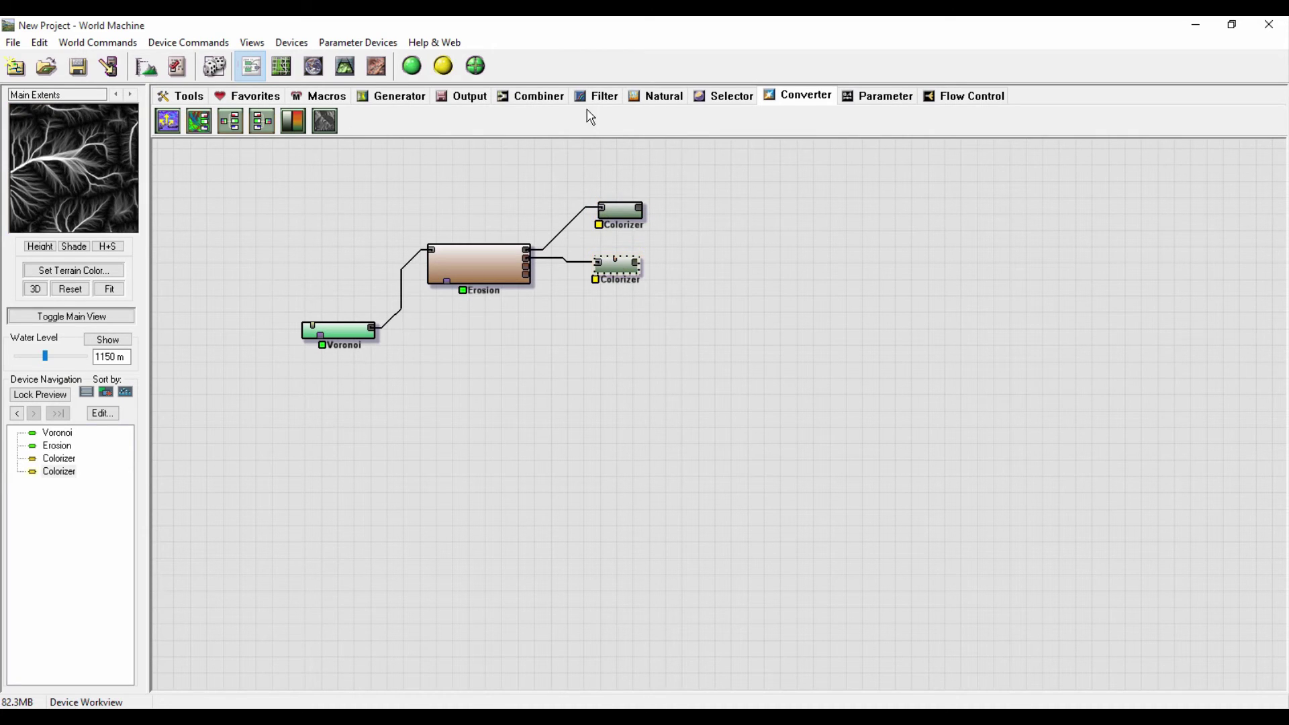
Step: Add a Combiner device beside the Colorizers and connect both Colorizer outputs to its inputs
left_click(258, 96)
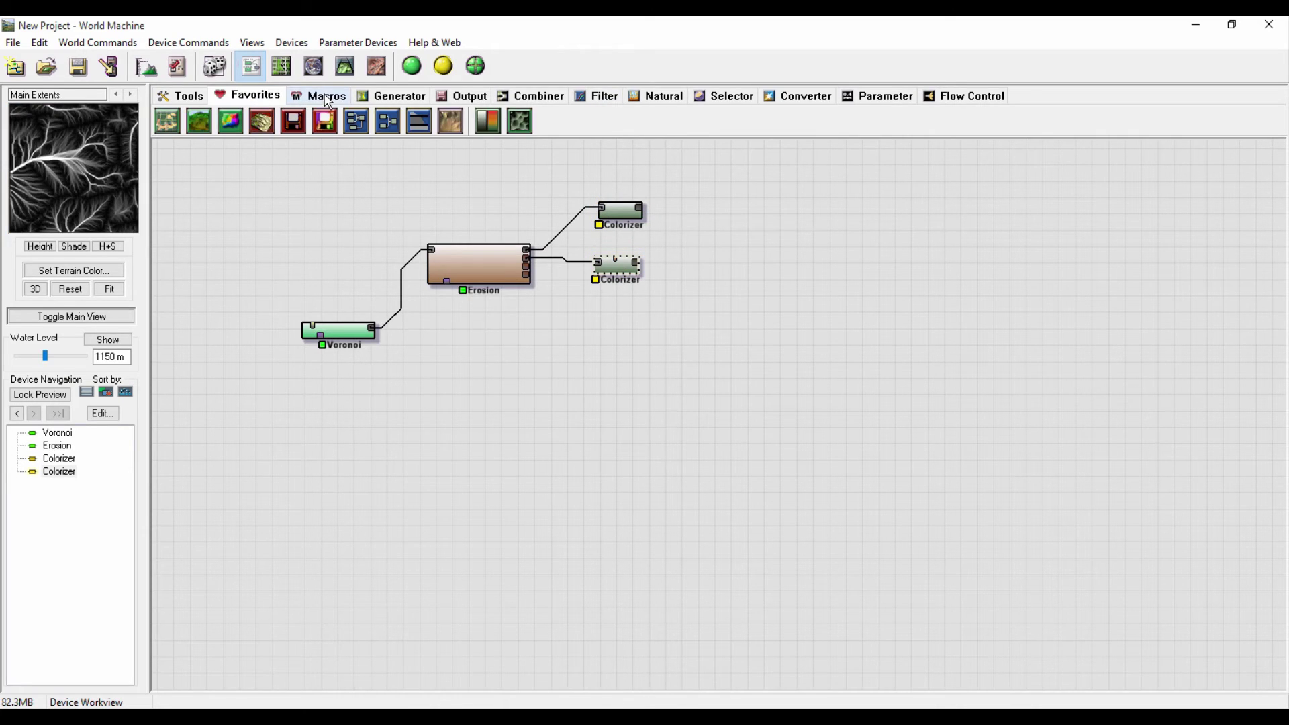
left_click(384, 122)
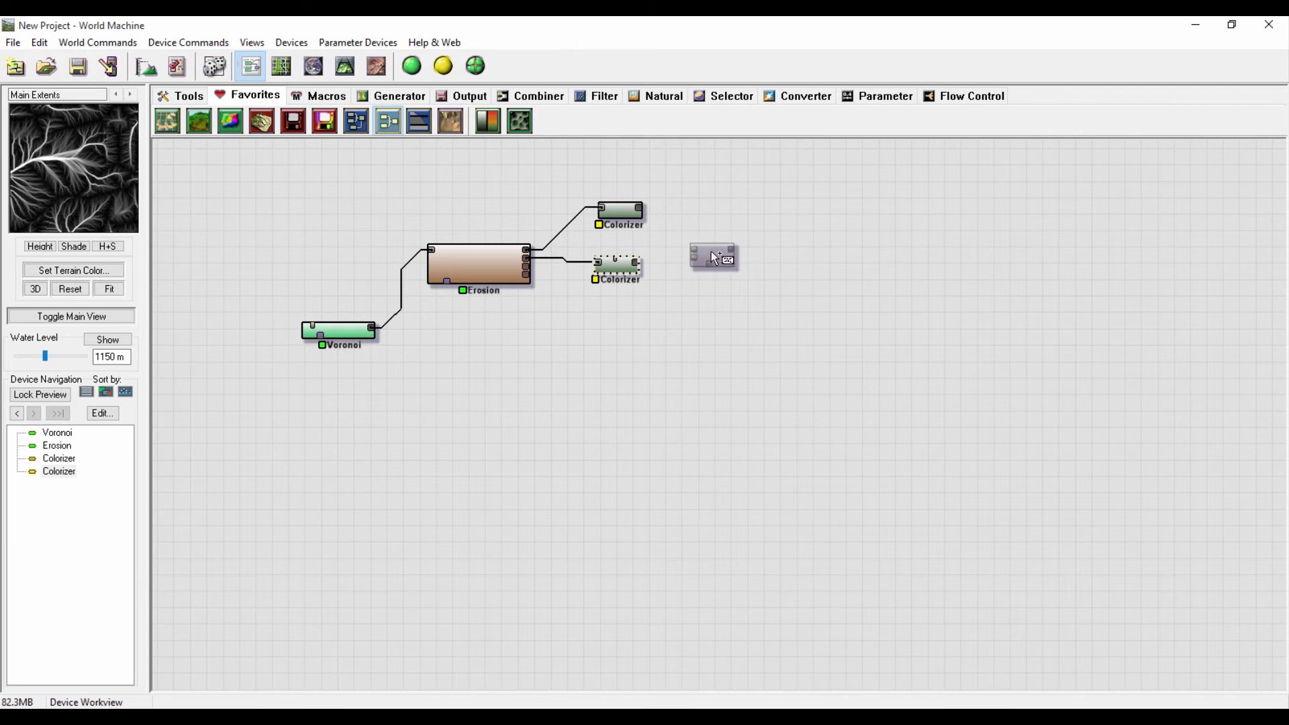
left_click(704, 247)
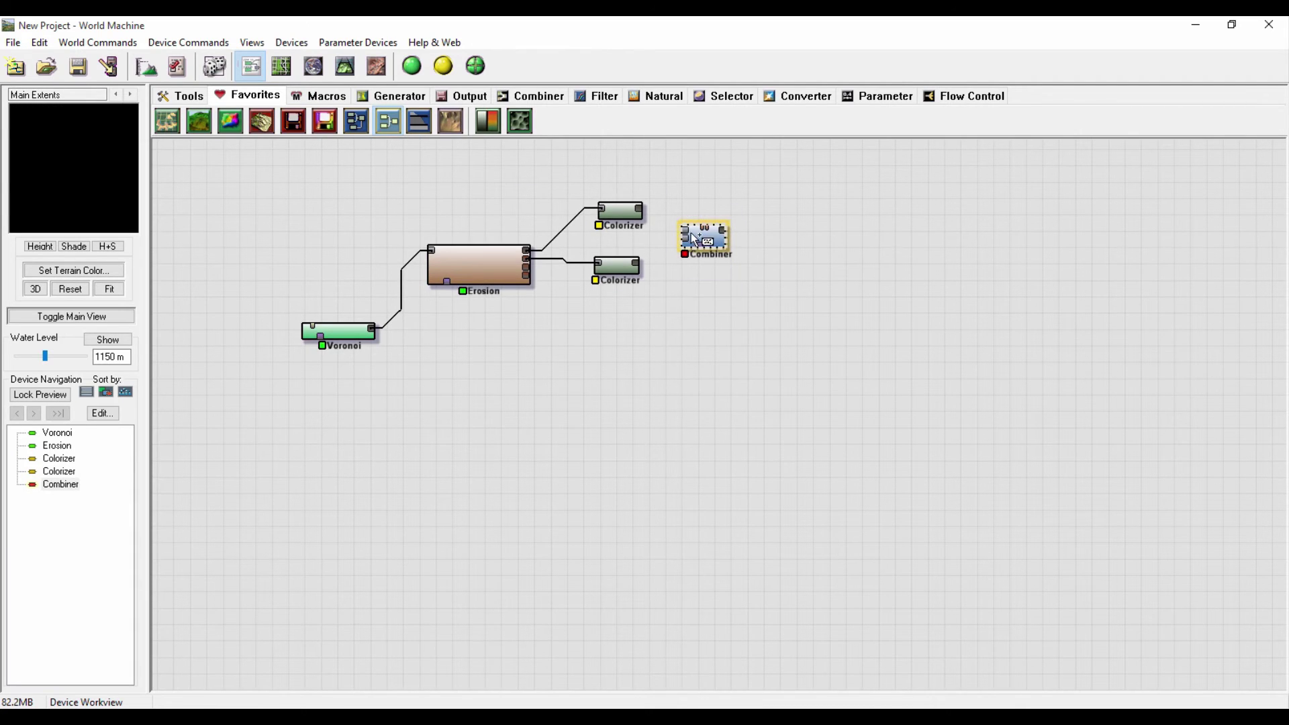
left_click_drag(684, 230, 638, 266)
left_click(712, 253)
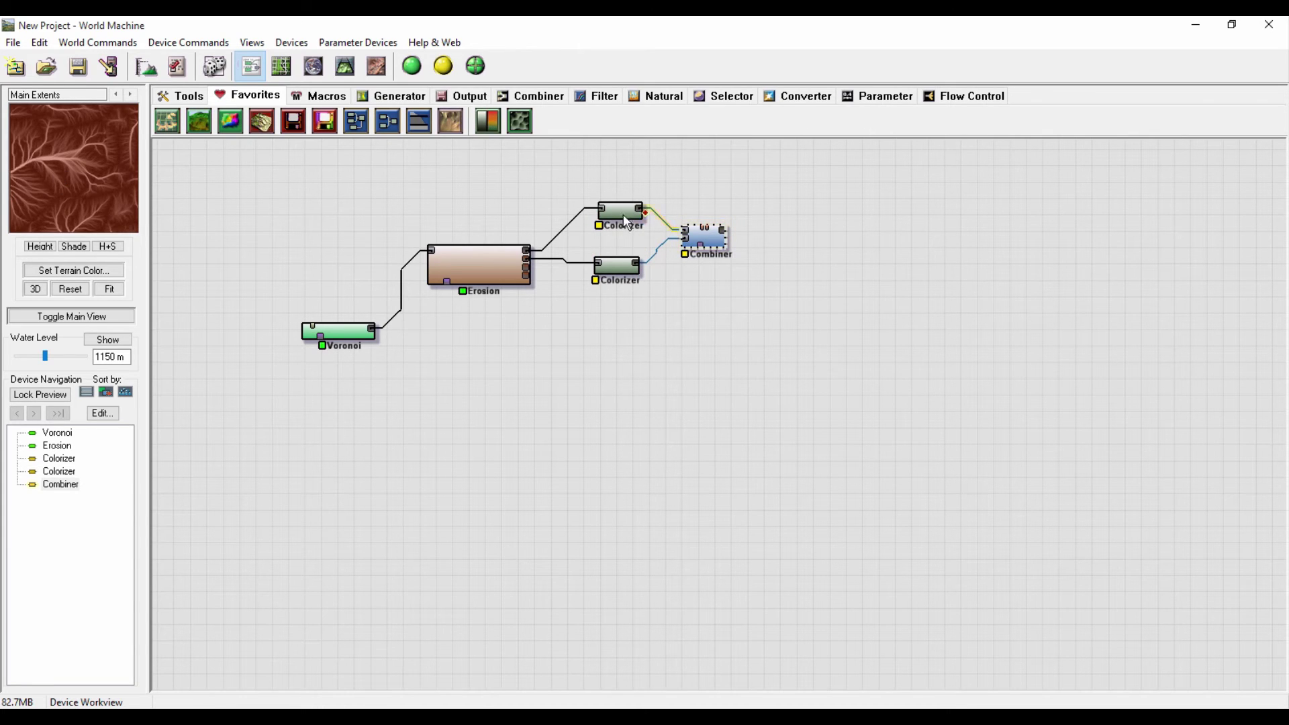
Step: Set the Combiner's method to Add with a strength of 0.875 and accept the settings
double_click(705, 236)
left_click_drag(806, 250, 770, 224)
left_click(759, 292)
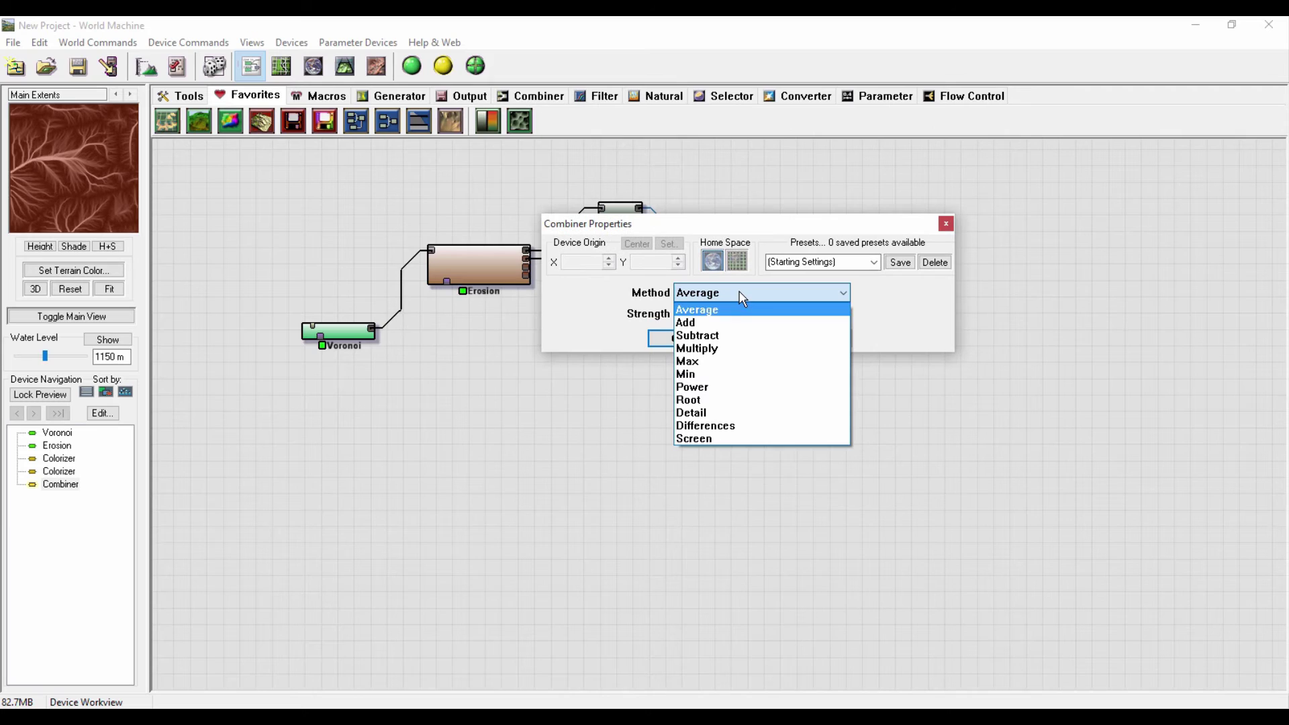
left_click(698, 324)
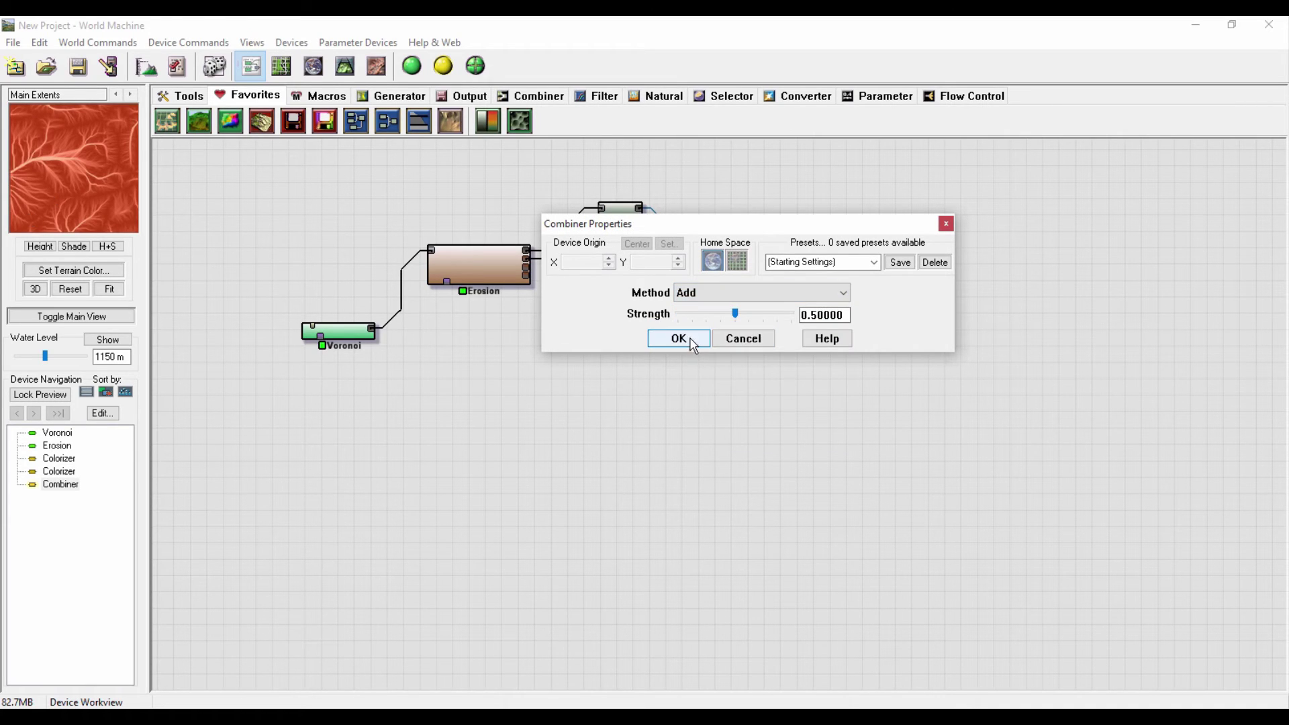
left_click_drag(734, 314, 782, 326)
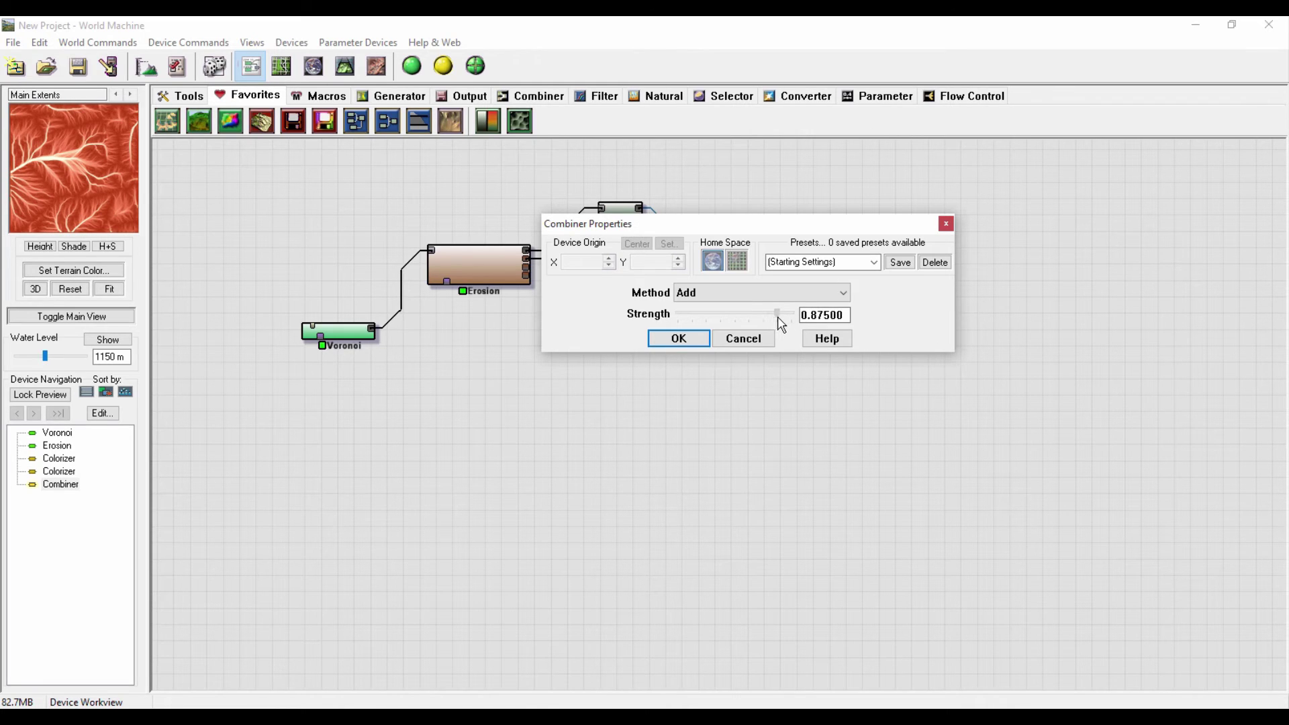
left_click(679, 338)
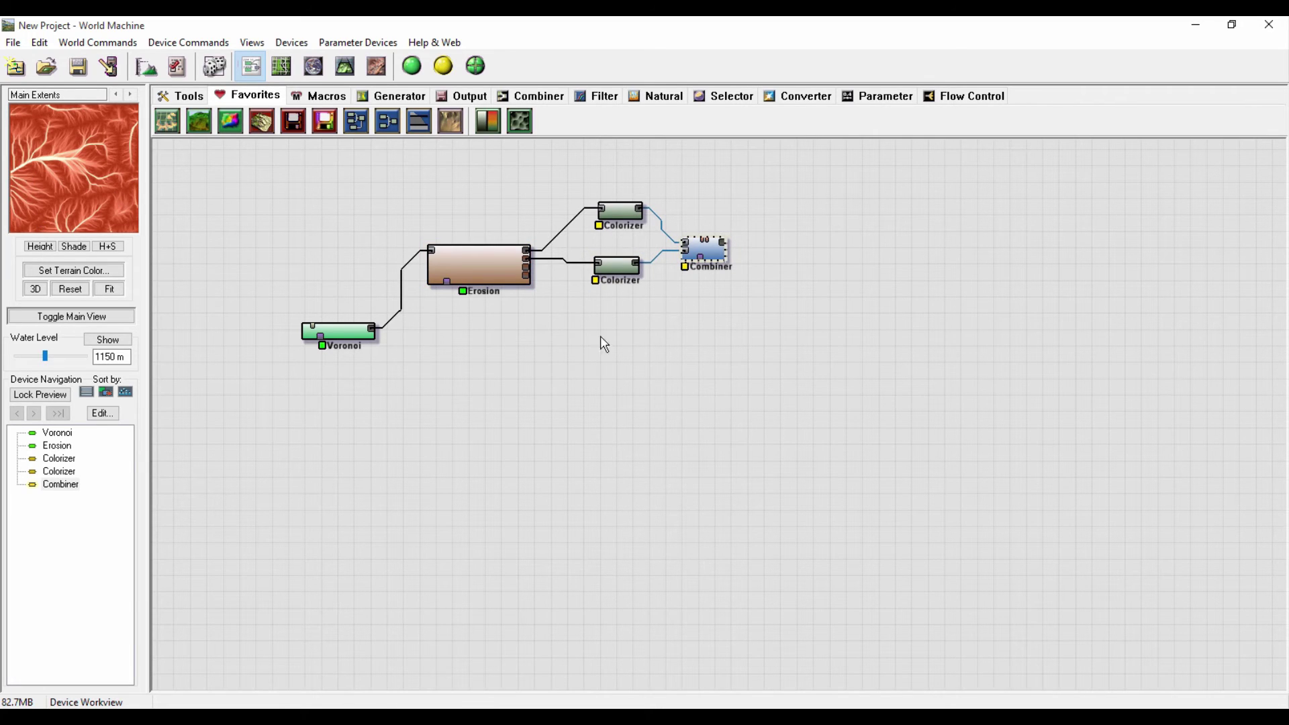
Step: Shift the Erosion device slightly, then add an Overlay View device to the right of the Combiner
left_click_drag(487, 268, 479, 264)
left_click_drag(761, 185, 812, 315)
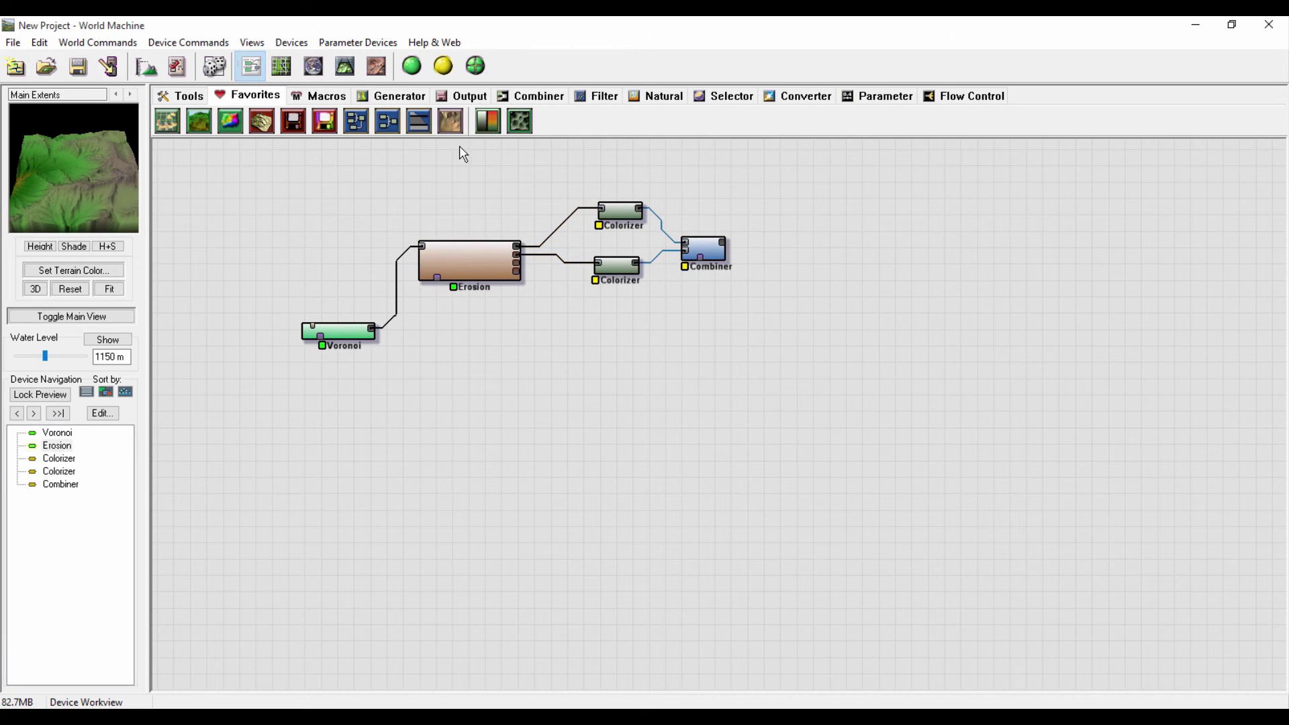
left_click(262, 122)
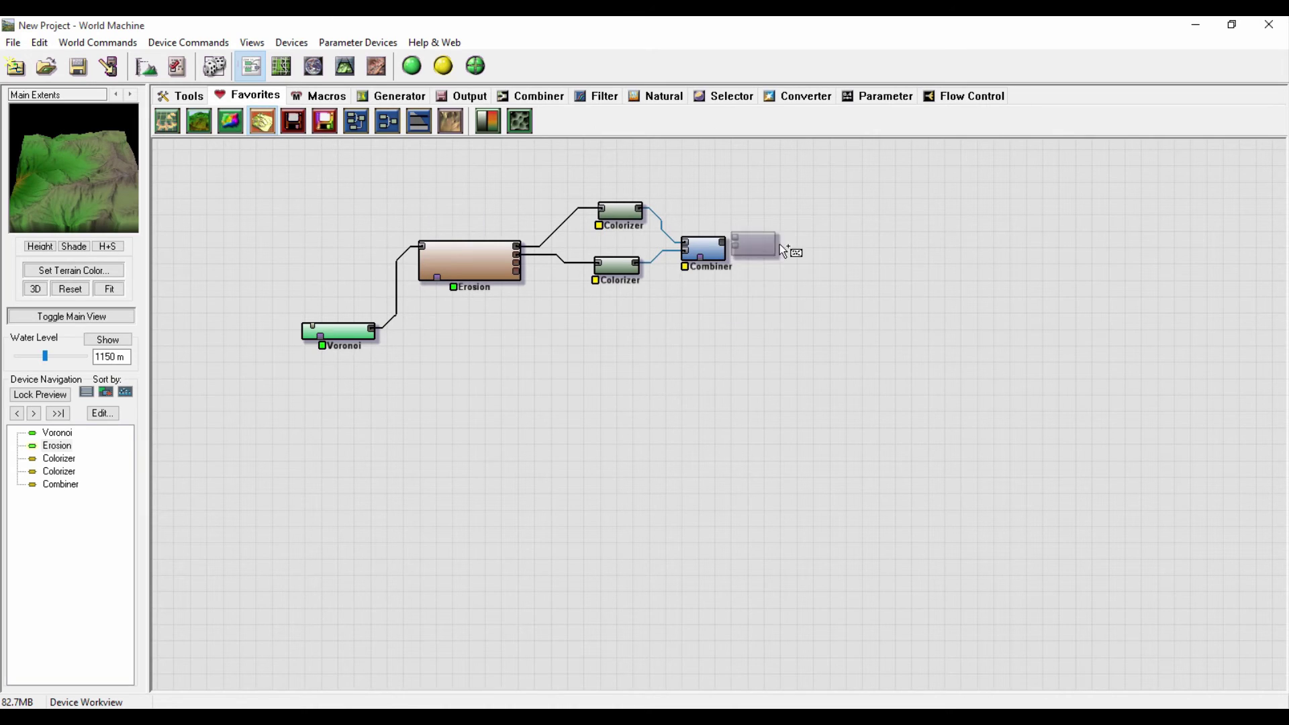
left_click(813, 248)
left_click(811, 249)
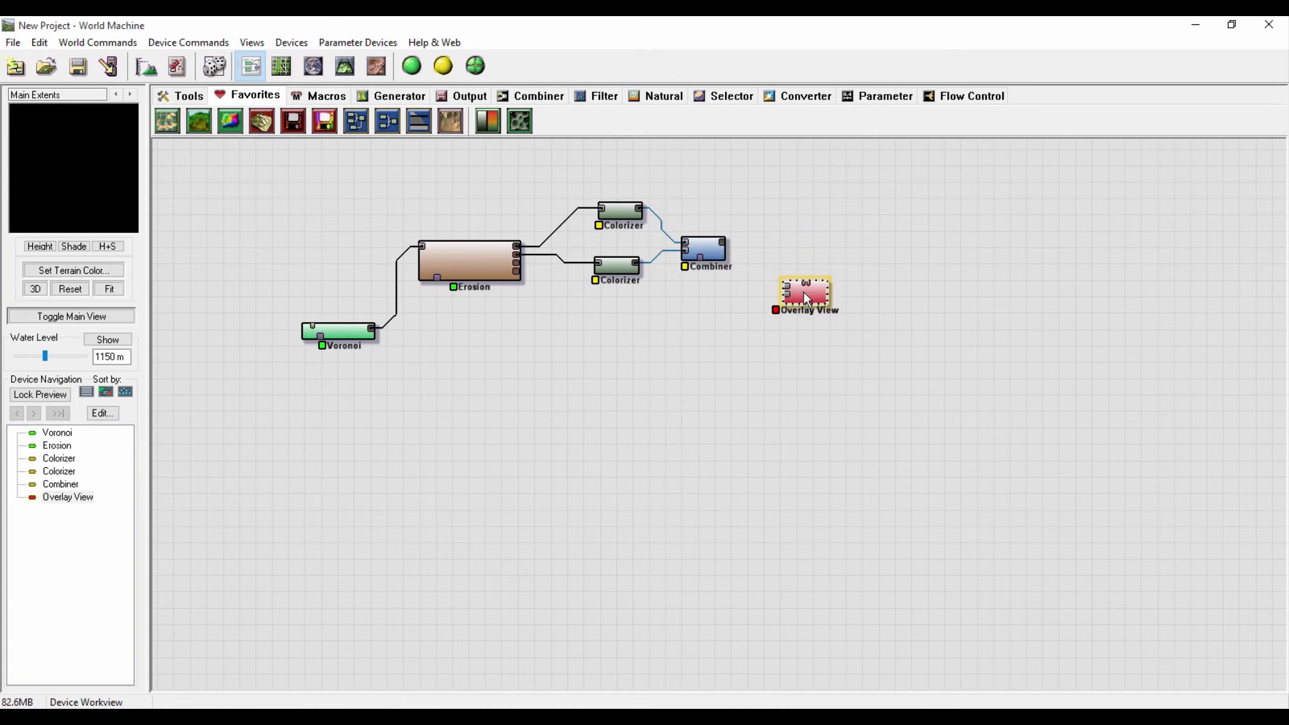
left_click_drag(807, 300, 824, 260)
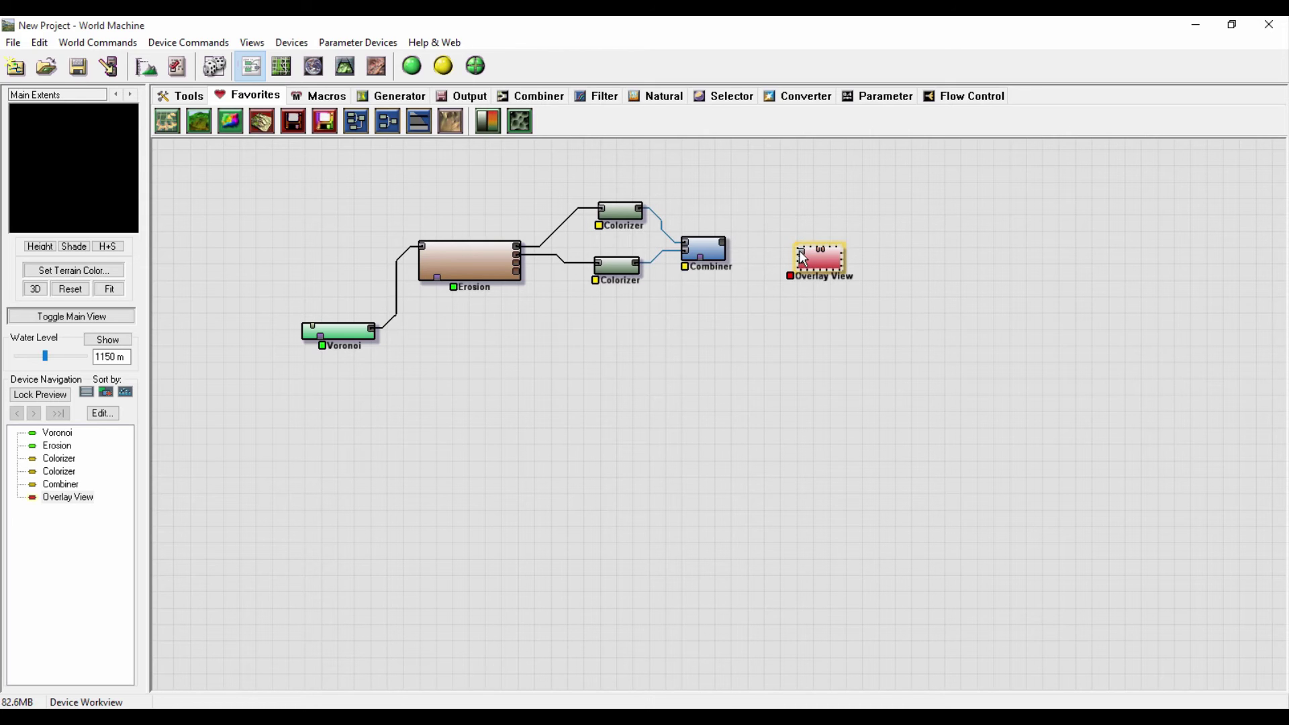
Step: Connect the Erosion device's primary output and the Combiner's output to the Overlay View, and reposition the Overlay View device above the Combiner
left_click_drag(801, 260, 519, 247)
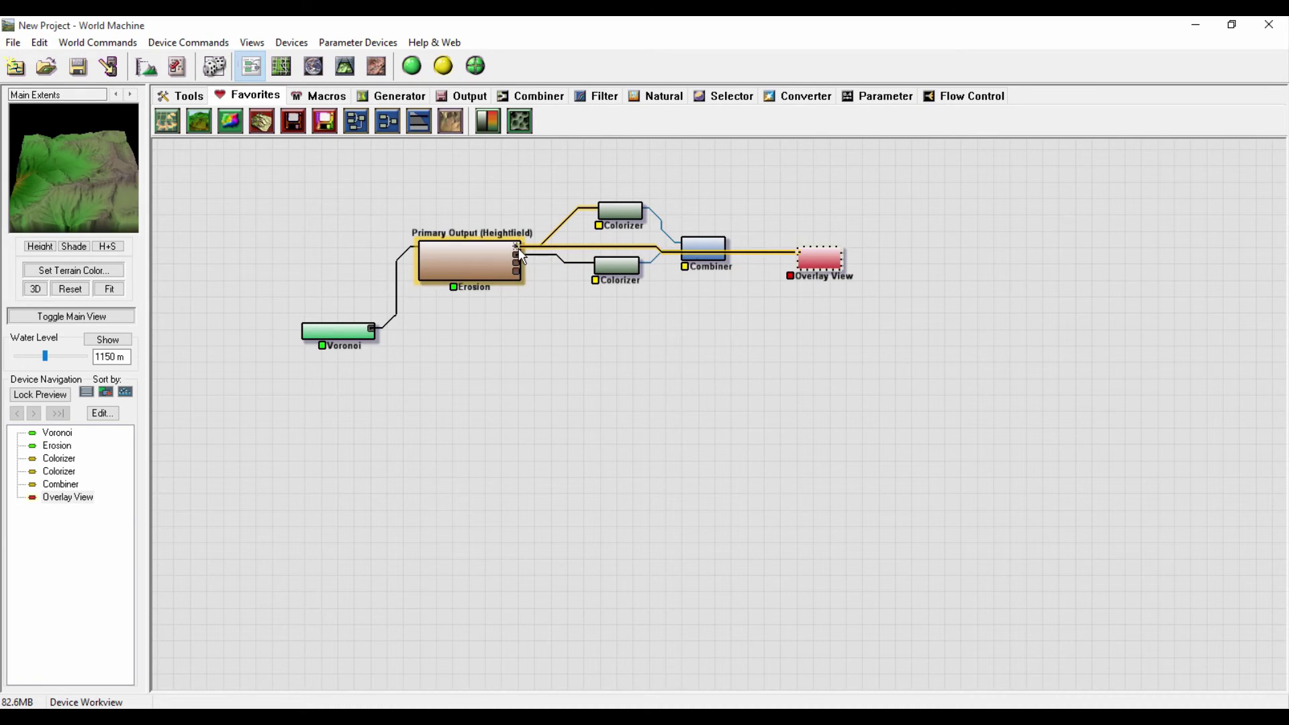
left_click_drag(800, 266, 719, 248)
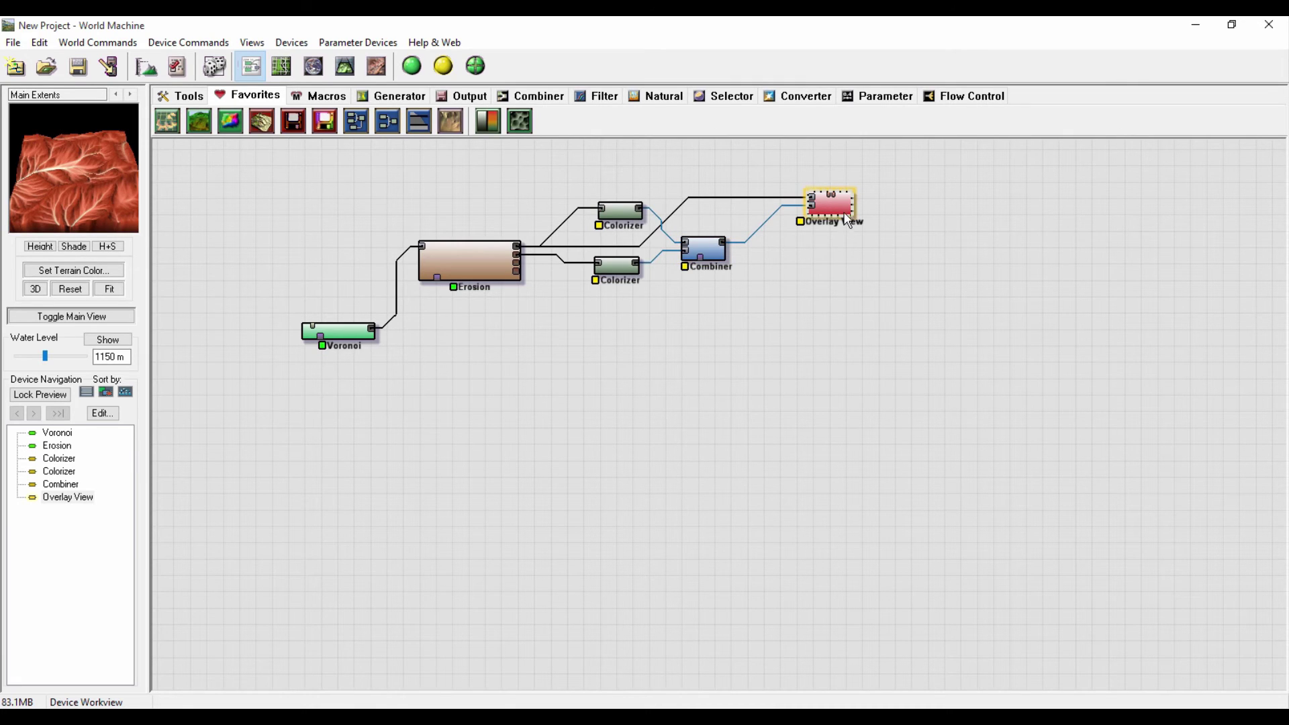
left_click_drag(845, 209, 845, 225)
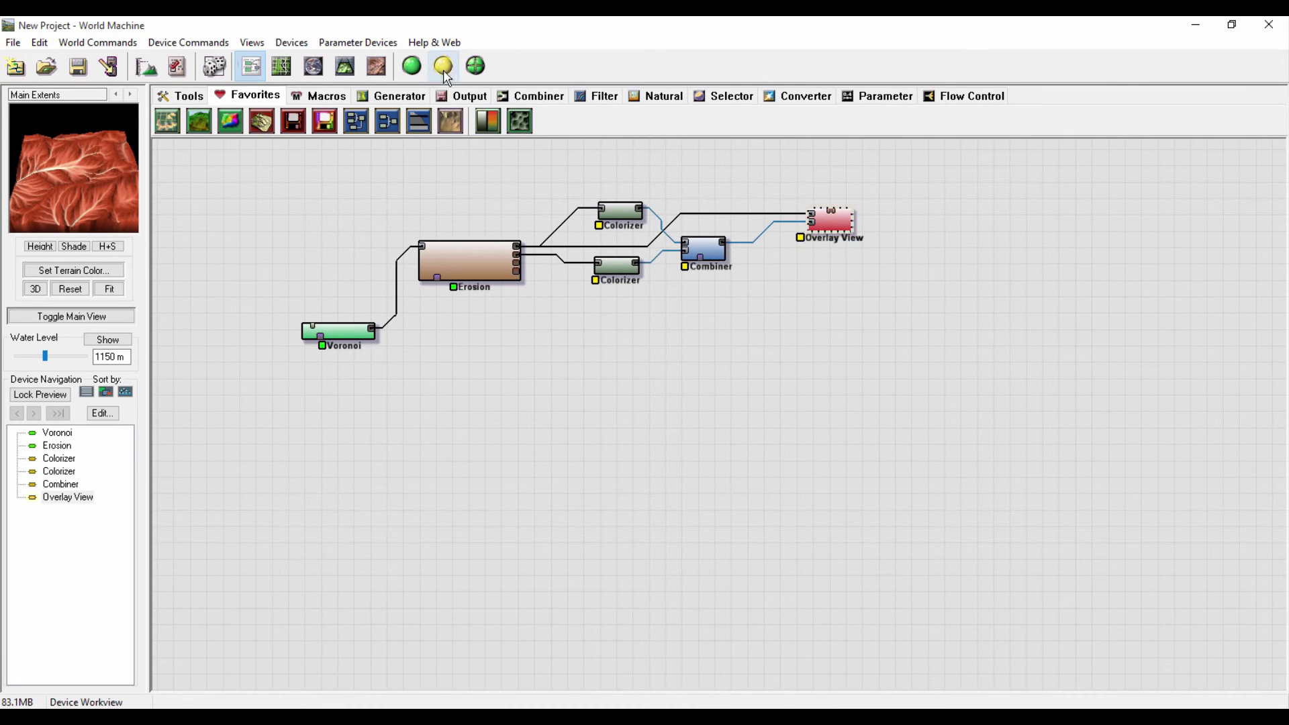
Step: Build the world and inspect the colored terrain in the 3D view
left_click(412, 67)
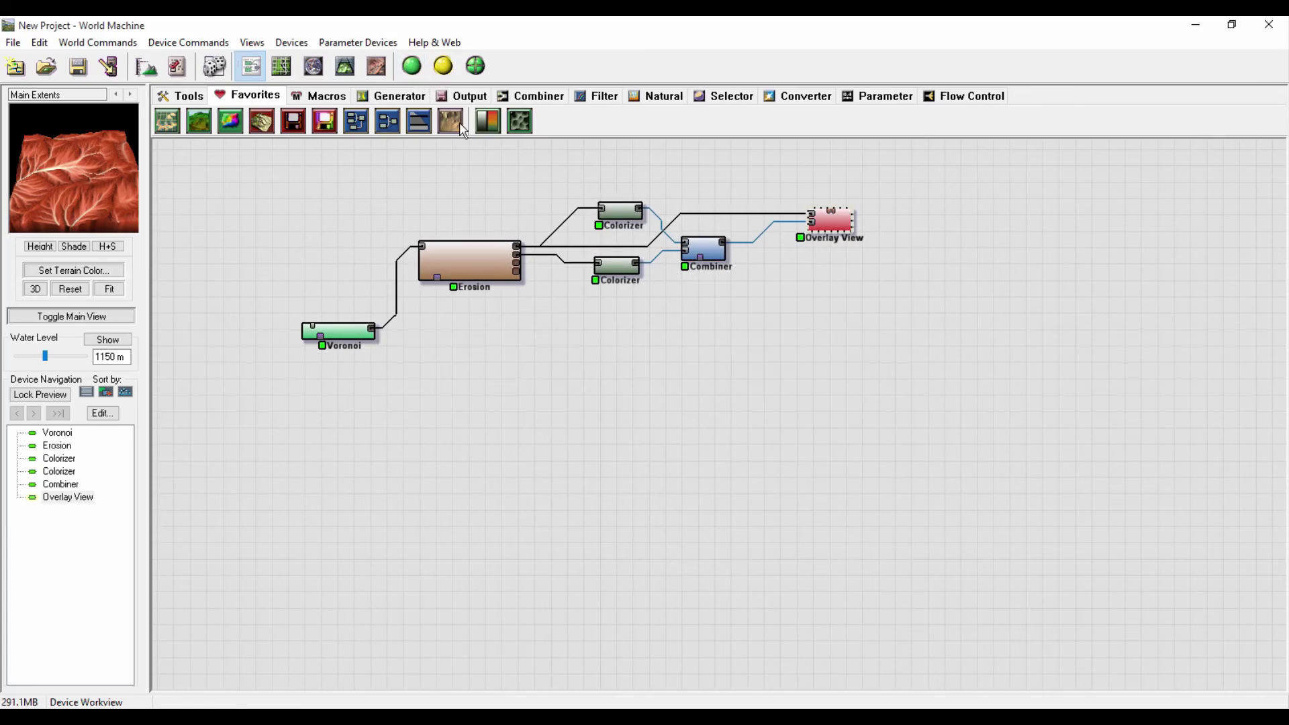
left_click(345, 66)
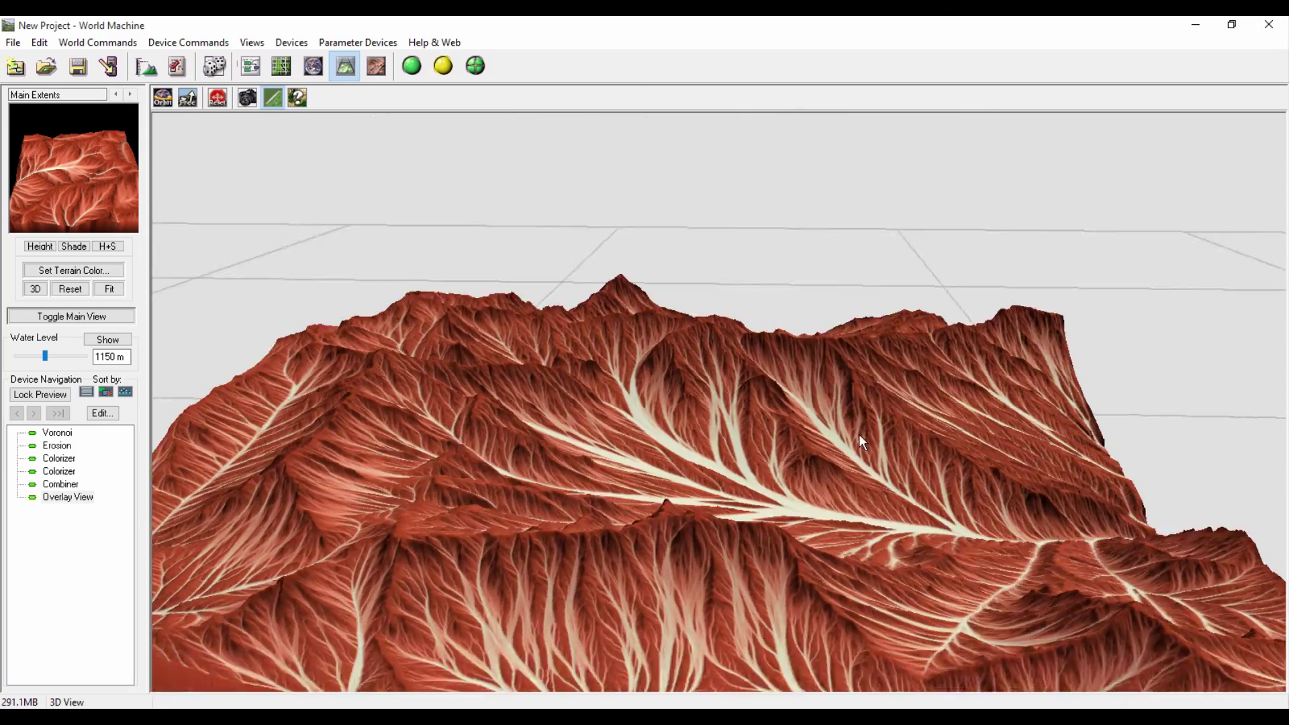
left_click_drag(859, 433, 608, 479)
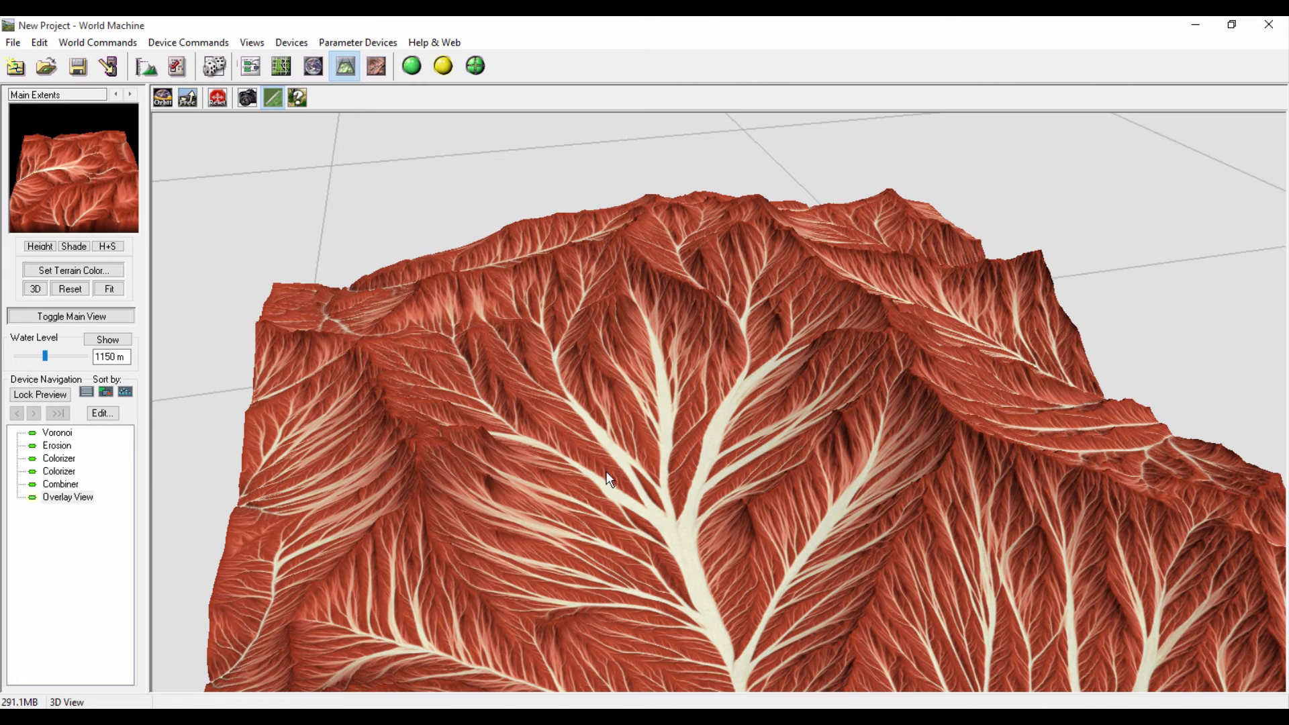
Step: Return to the device workview and move the Overlay View device closer to the Combiner
key("F5")
left_click_drag(846, 232, 799, 225)
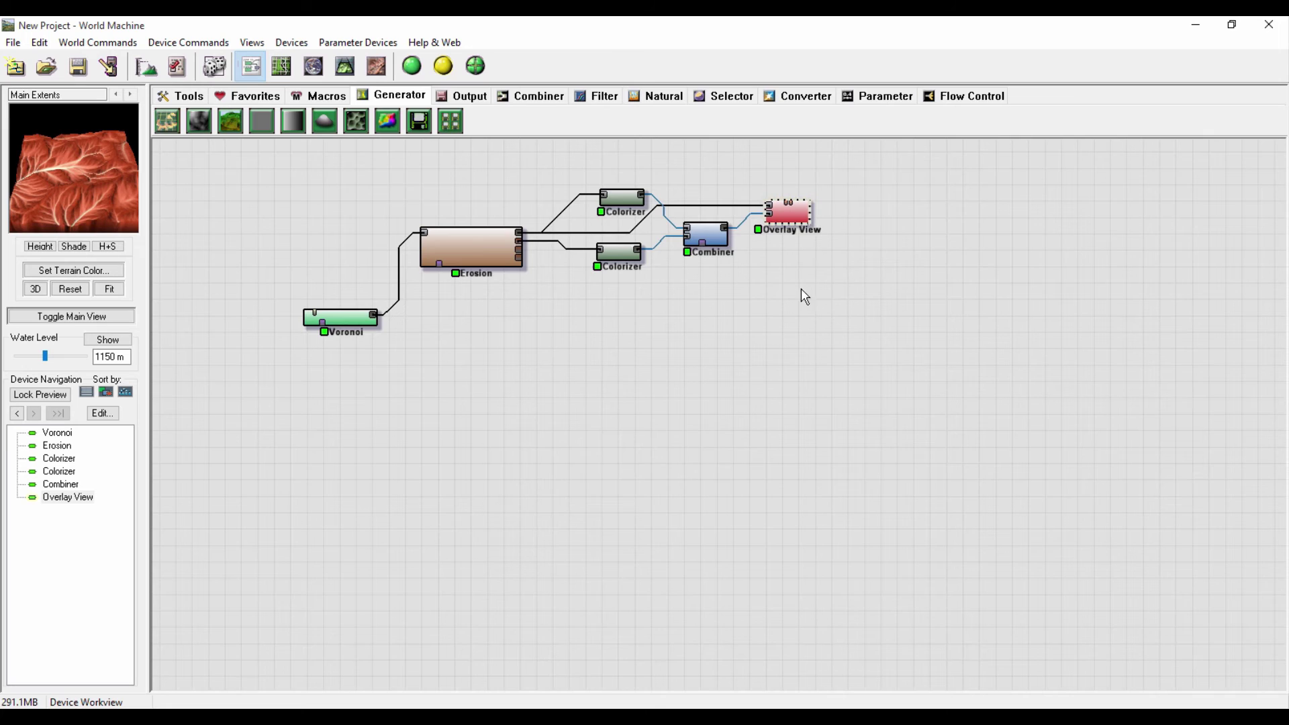
left_click(490, 240)
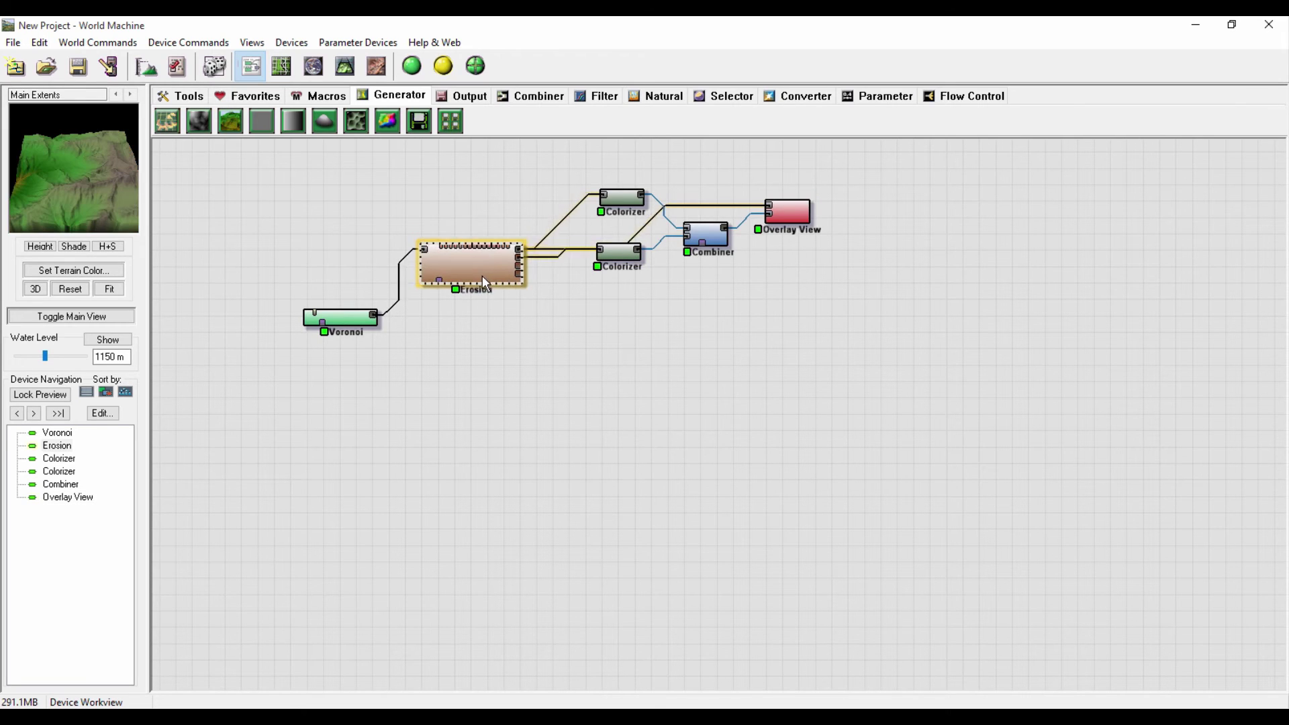
left_click(696, 316)
left_click_drag(791, 219, 797, 218)
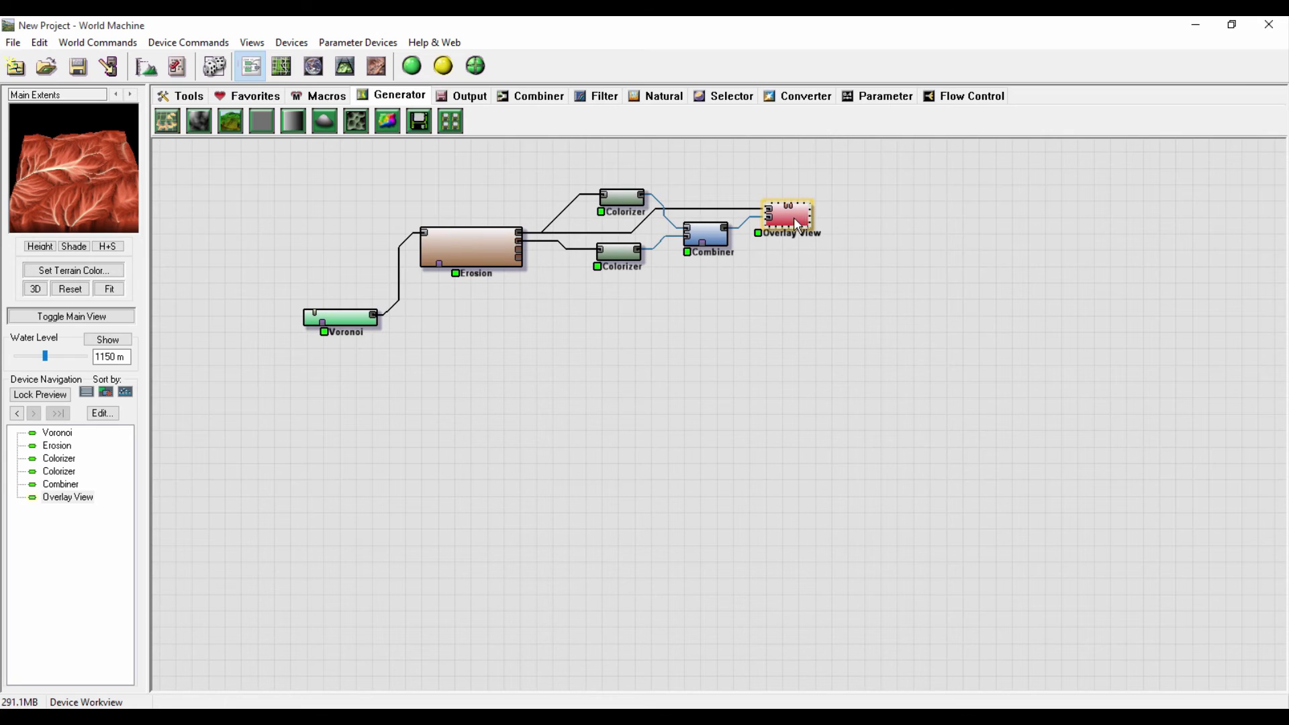
left_click(659, 284)
left_click_drag(883, 176, 864, 296)
left_click_drag(870, 169, 755, 338)
Step: Add a Mesh Output device below the Overlay View, connect it to the Erosion device's primary output and shift it further right
left_click(477, 98)
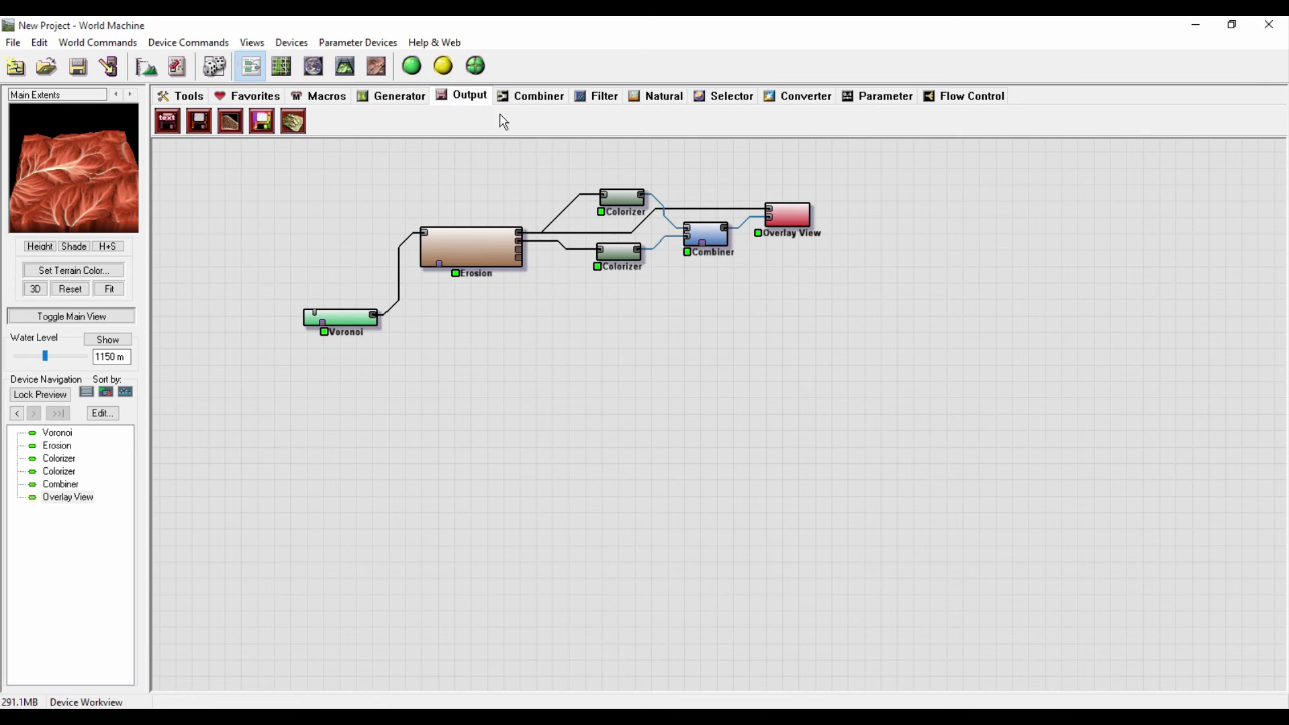
left_click(230, 128)
left_click(843, 300)
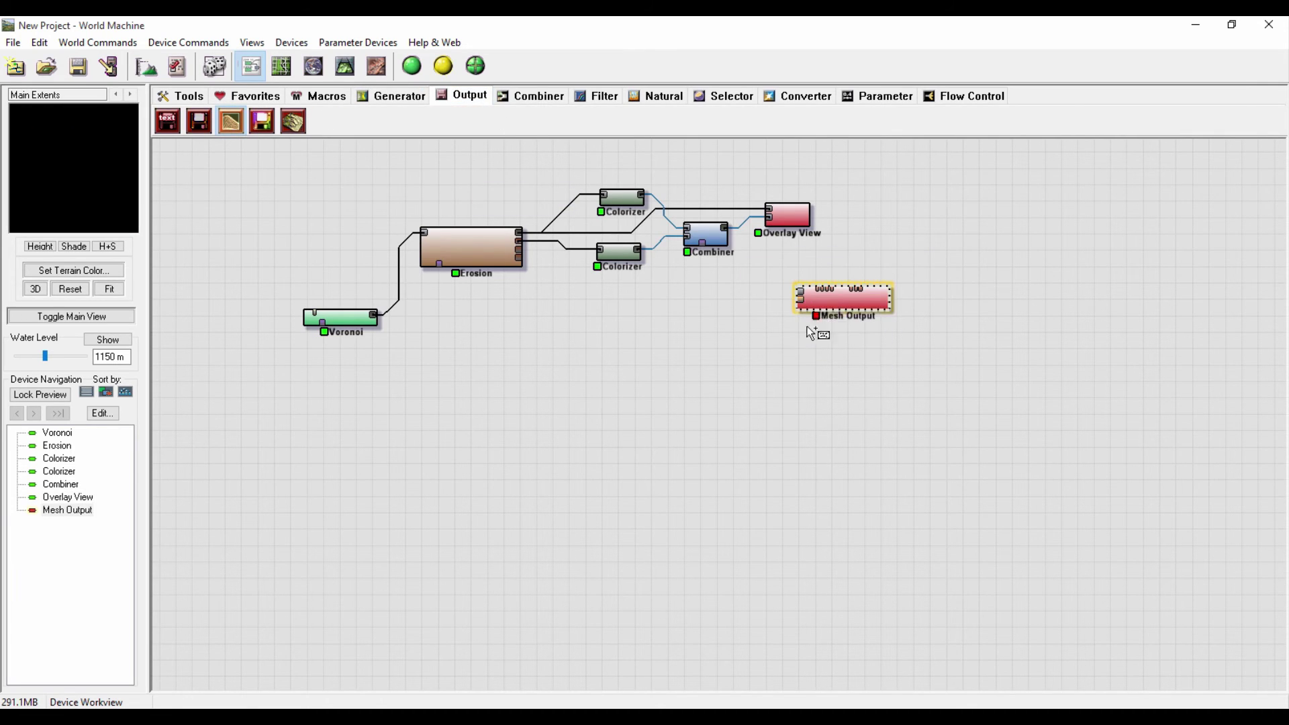
left_click_drag(801, 291, 522, 239)
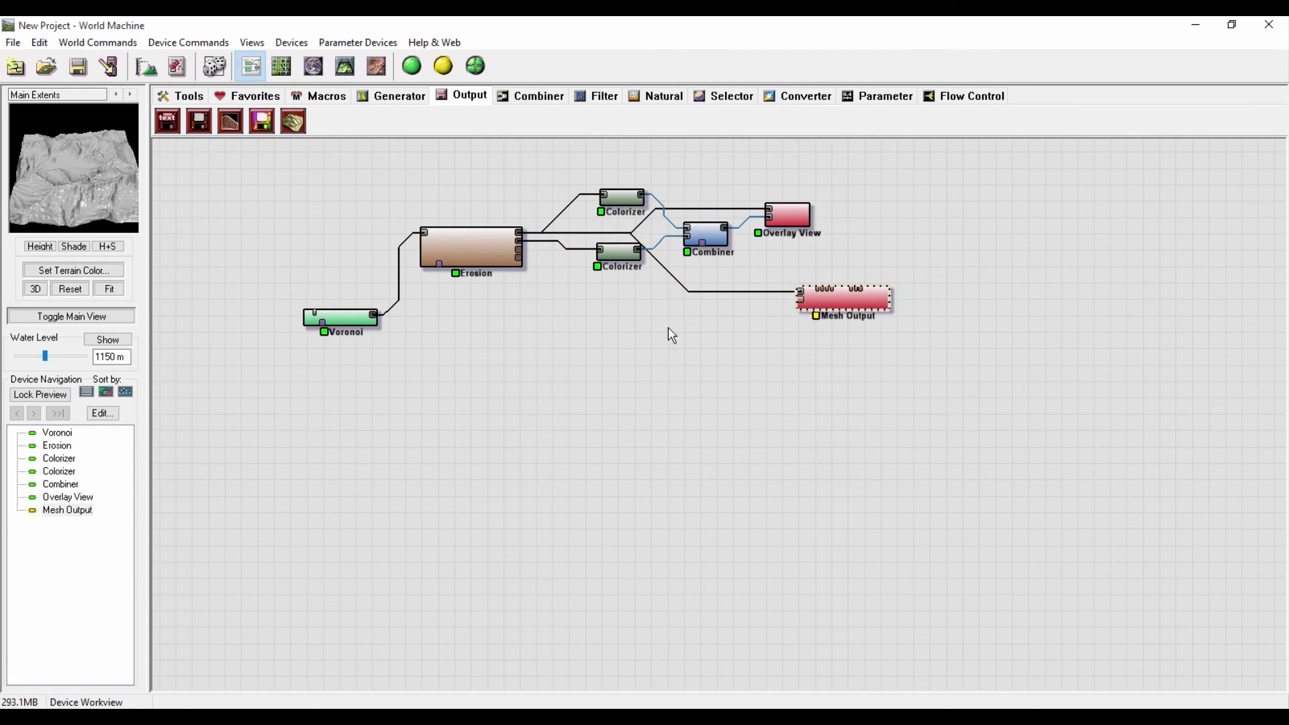
left_click_drag(838, 308, 874, 293)
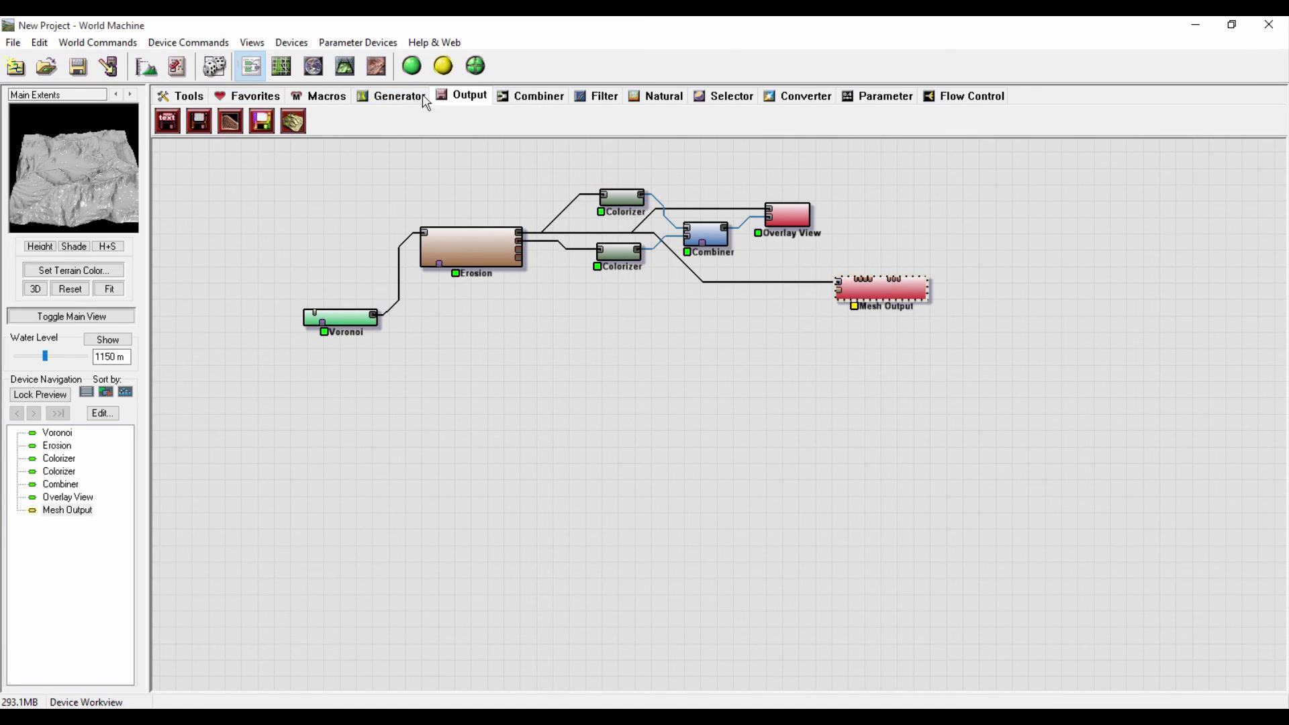
Step: Add a single Height Output device below the Mesh Output device
left_click_drag(198, 122, 854, 422)
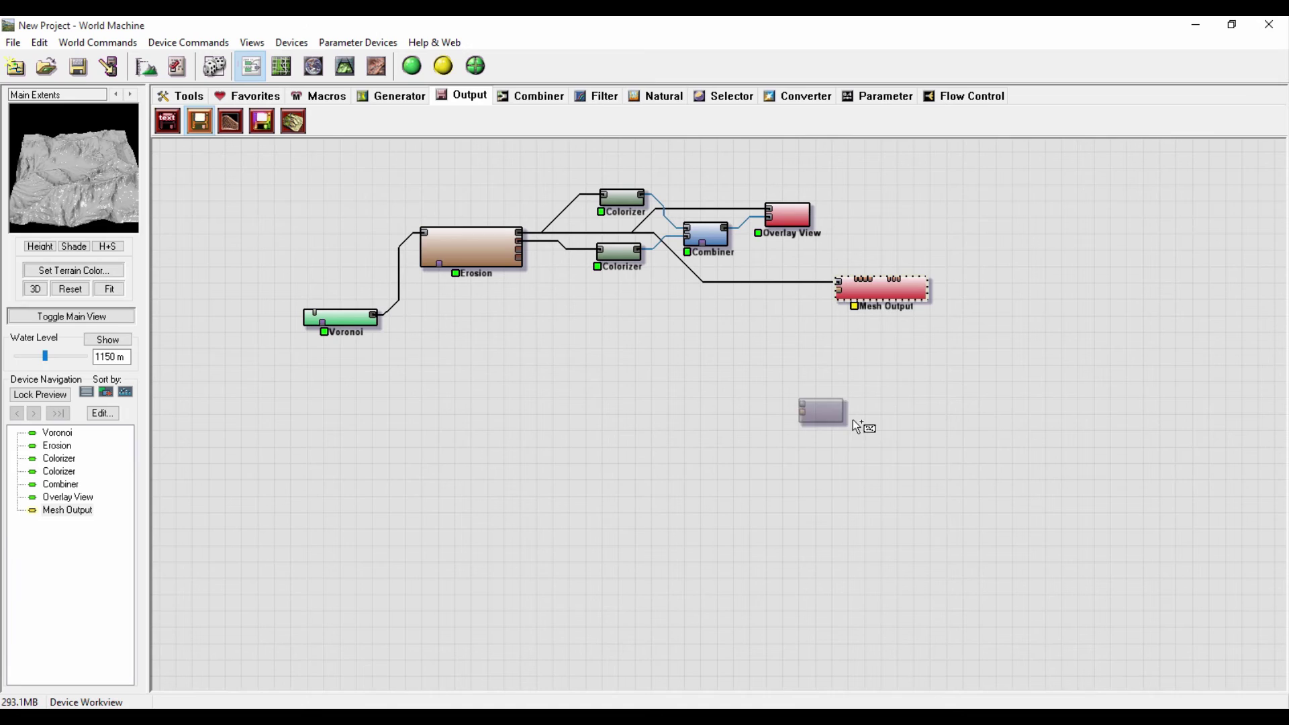
left_click(880, 344)
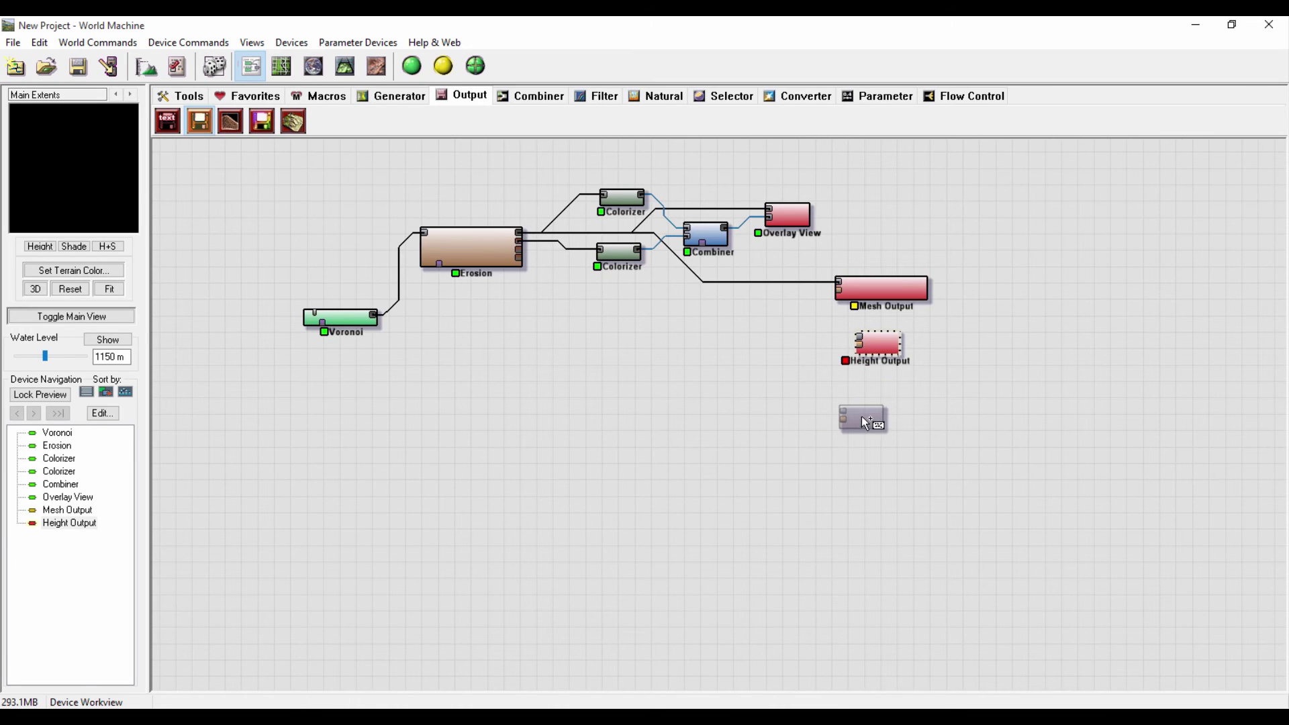
key("Escape")
key("F3")
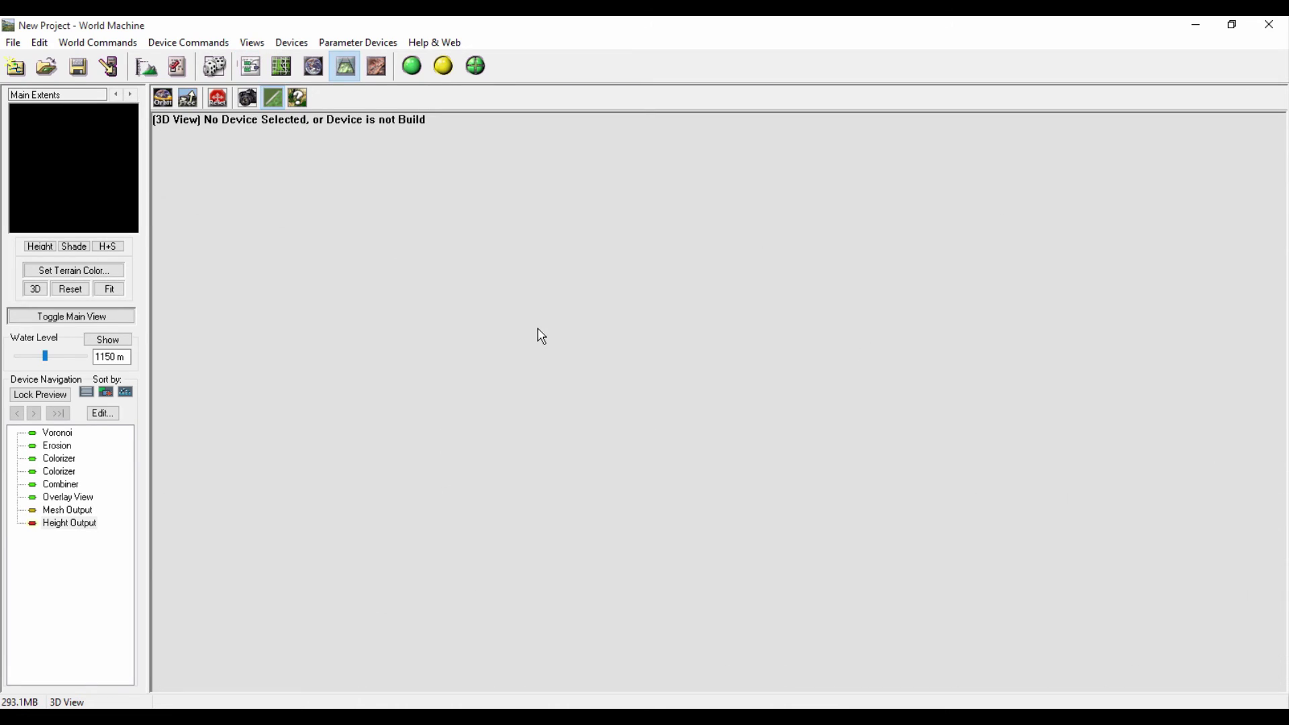
left_click(252, 66)
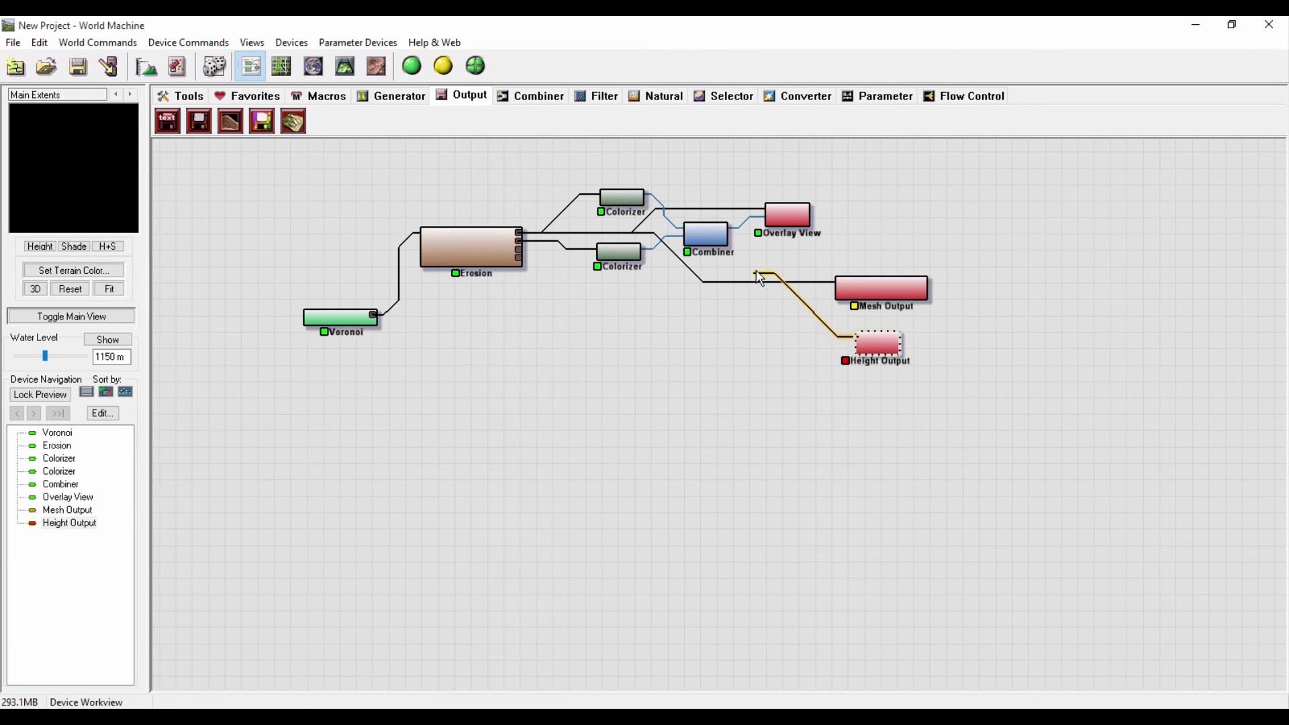
Step: Connect the Height Output device's input to the Erosion device's Flow map output and move it closer beneath the Mesh Output
left_click_drag(759, 277, 683, 242)
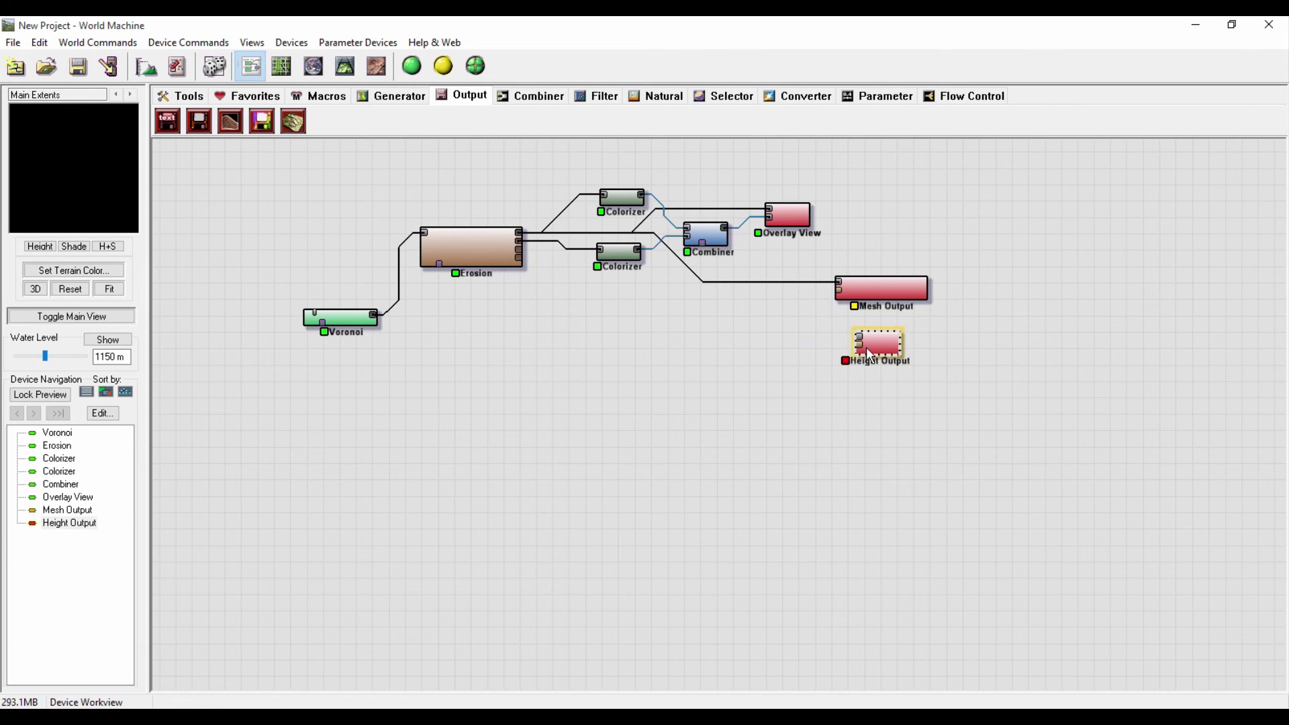
left_click_drag(869, 355, 844, 366)
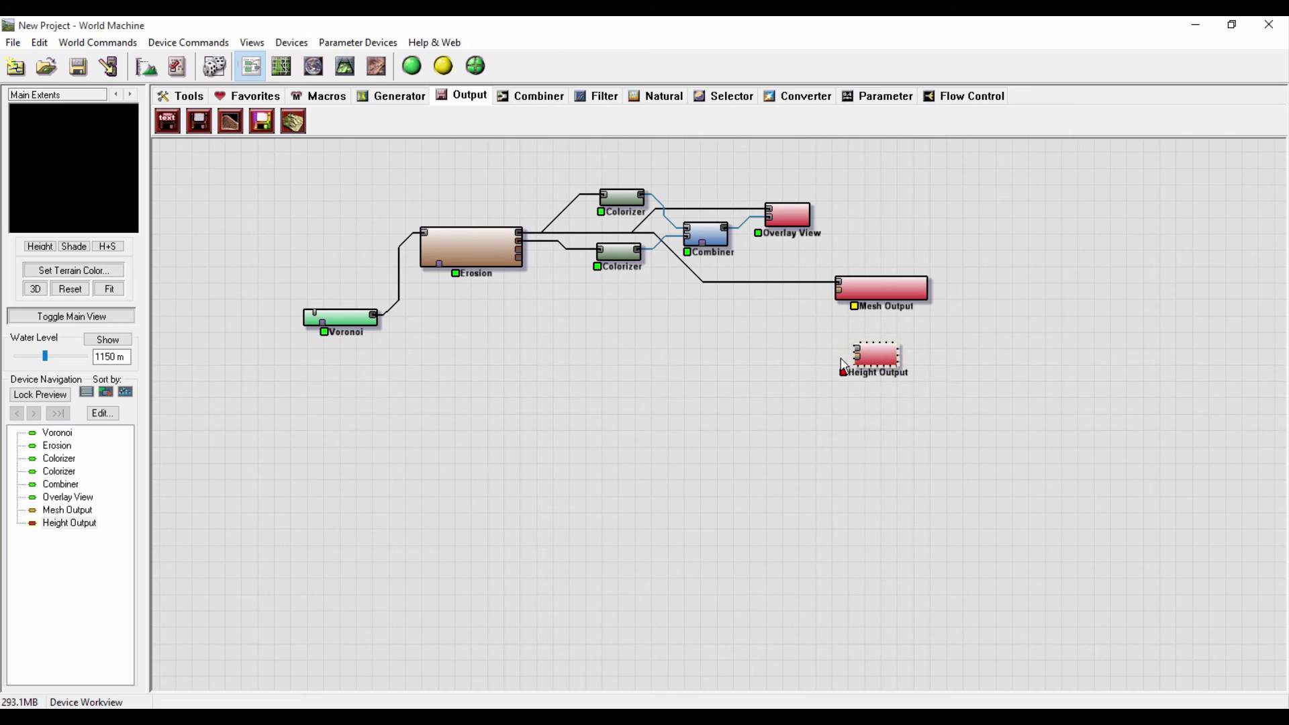
left_click(709, 243)
left_click(626, 264)
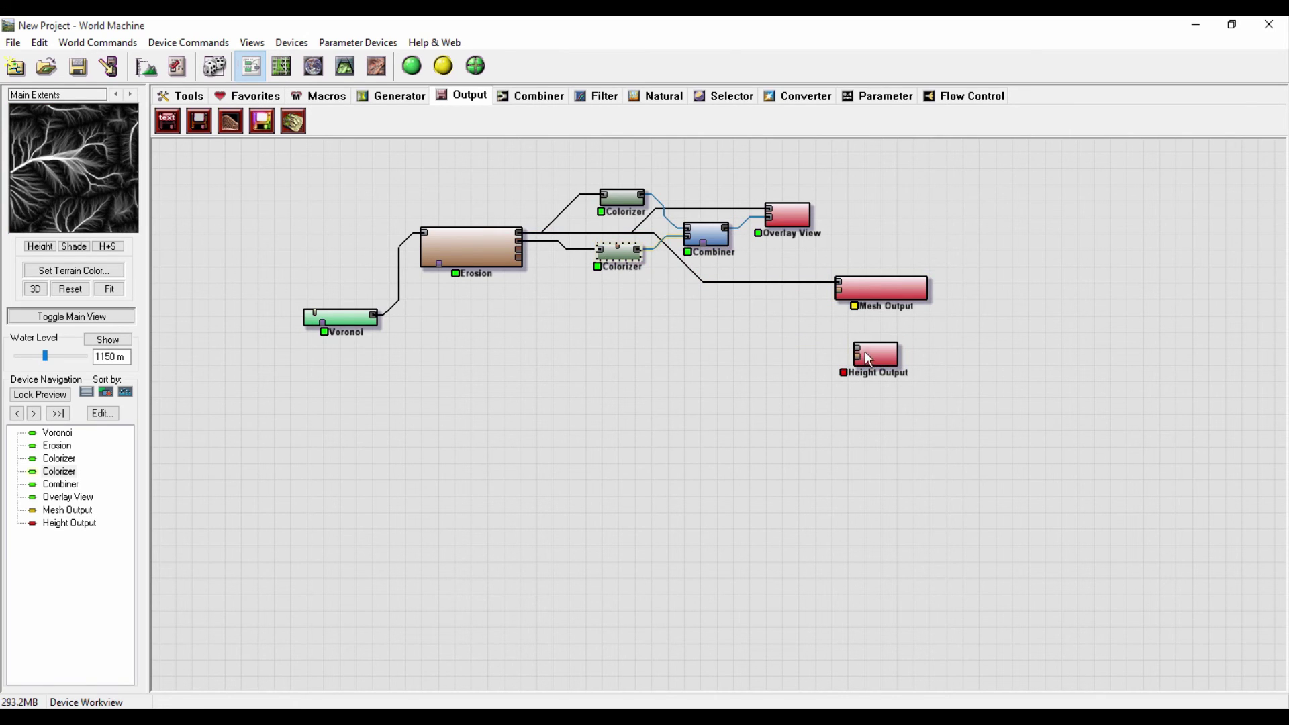
left_click_drag(857, 351, 525, 244)
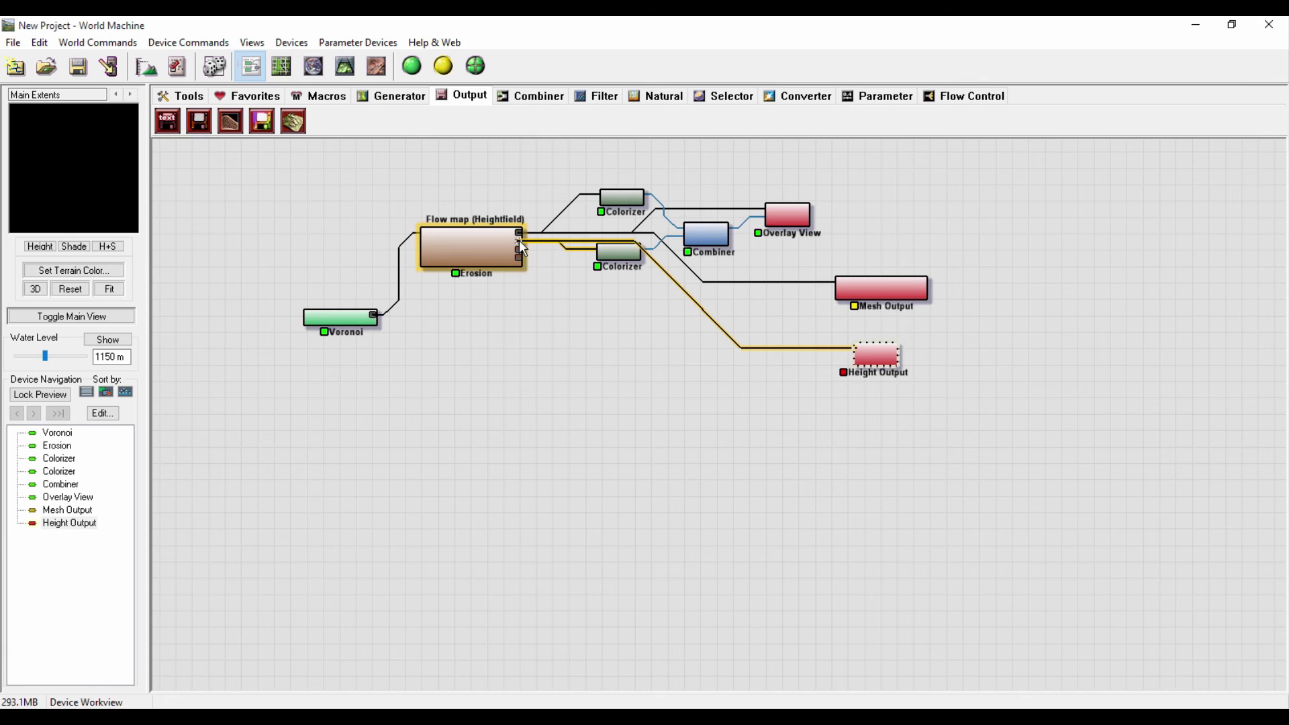
left_click_drag(875, 365, 880, 348)
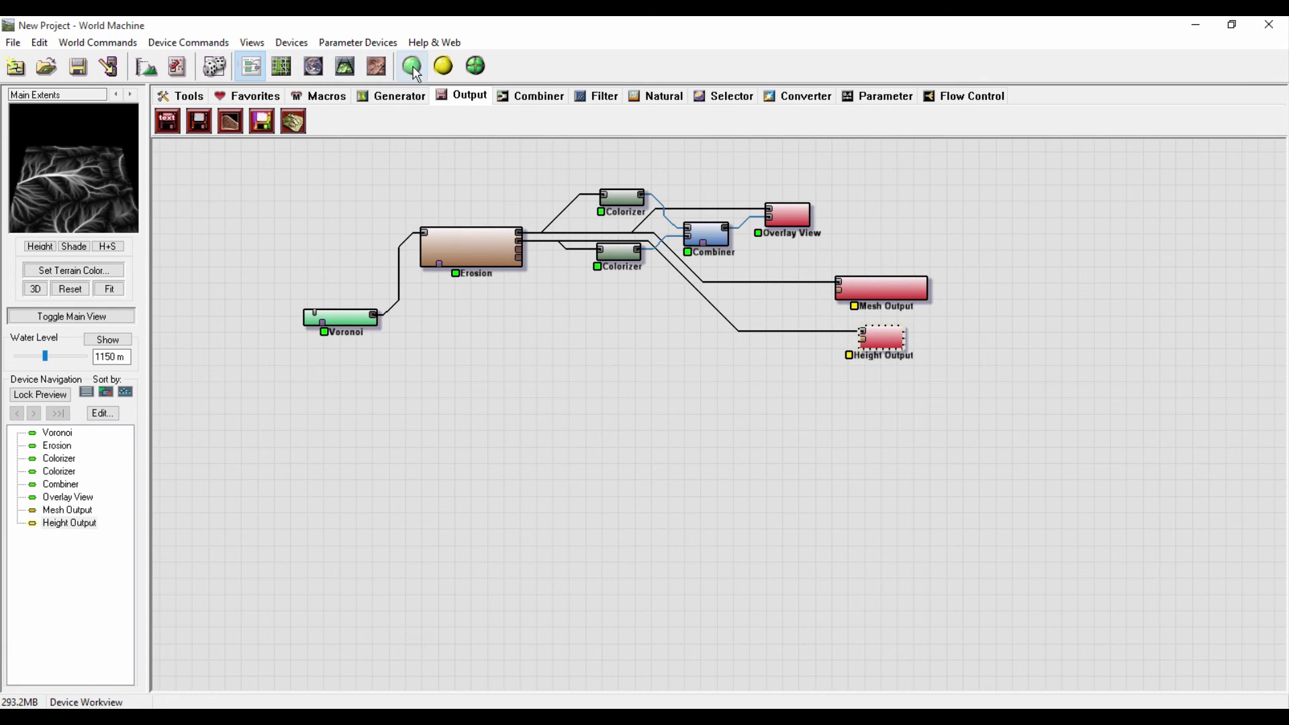
Step: Build the world and inspect the flow map from several angles in the 3D view
left_click(345, 67)
left_click(345, 67)
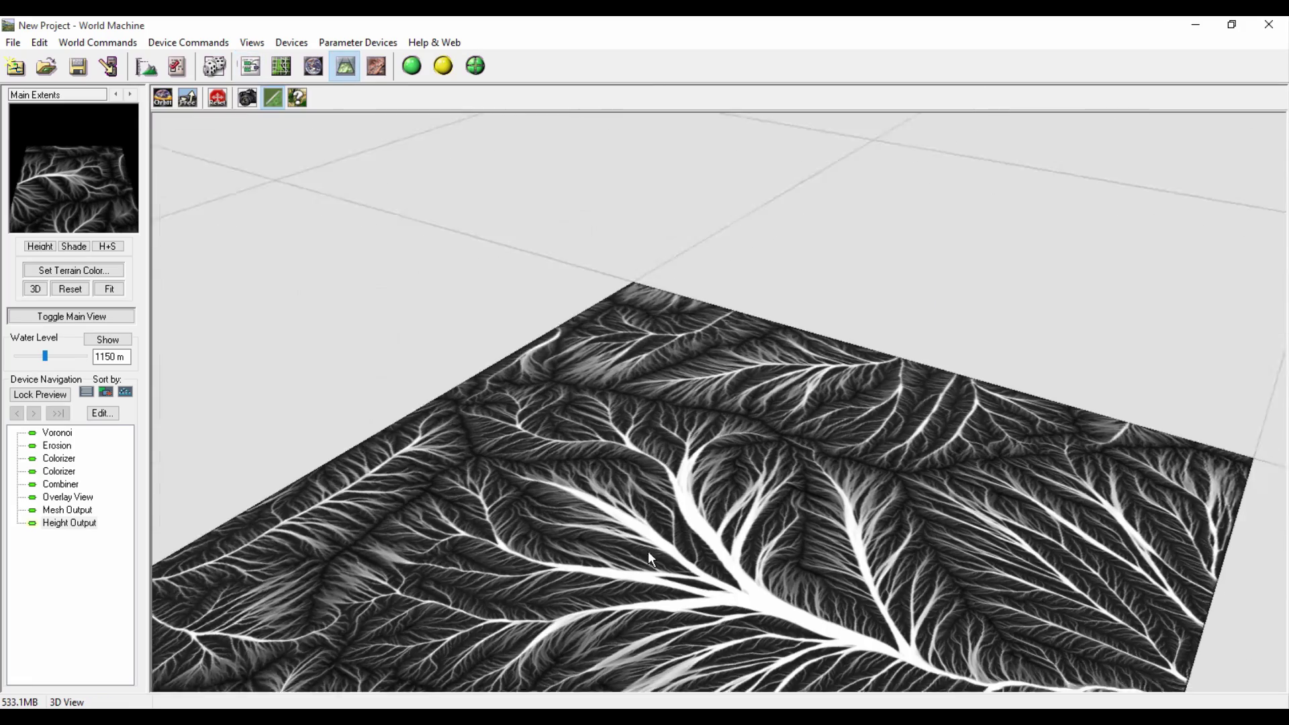
left_click_drag(647, 550, 682, 505)
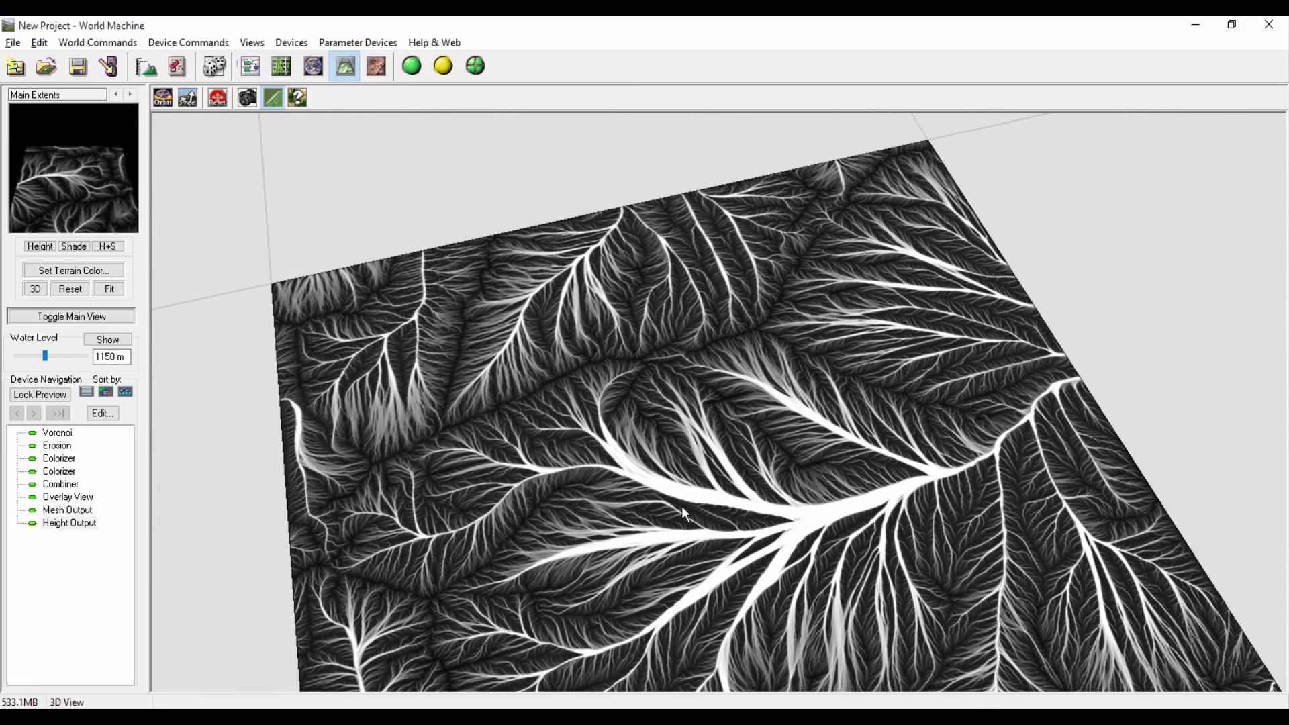
scroll(682, 505, "up", 8)
scroll(729, 489, "down", 8)
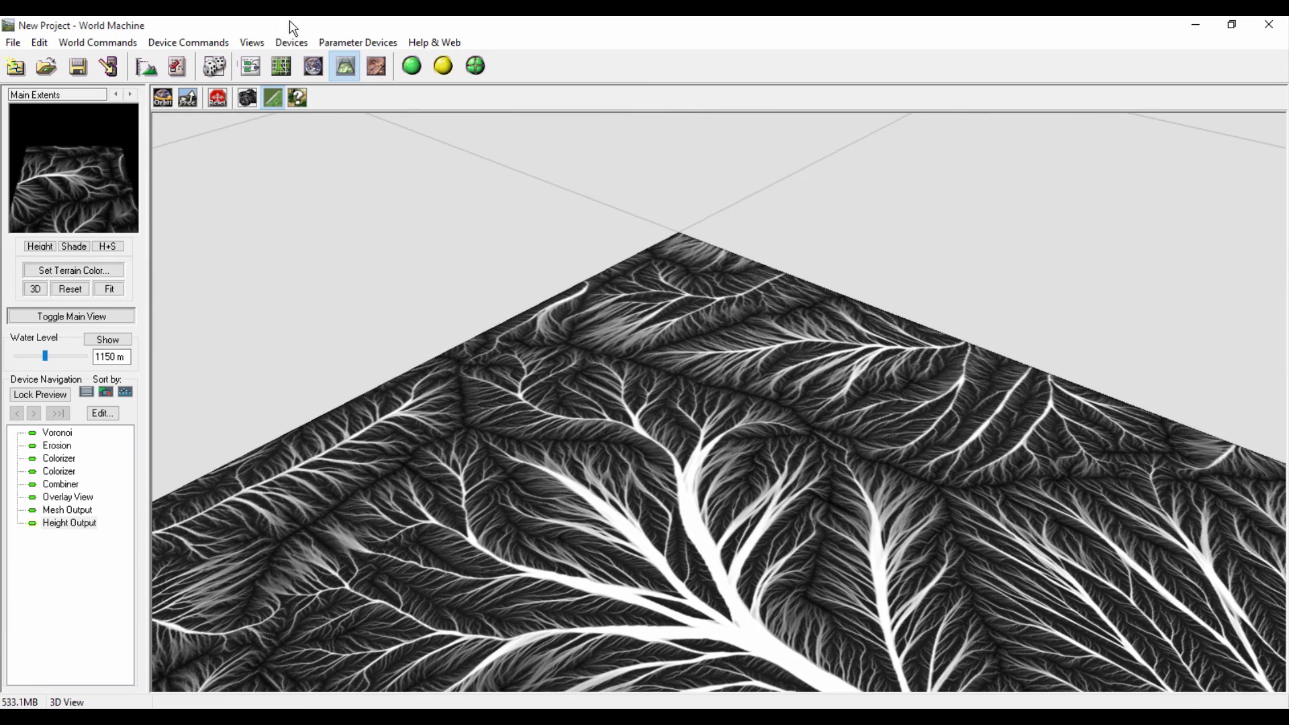
Step: Return to the device workview and set the Height Output device's file format to high-precision PNG
left_click(252, 67)
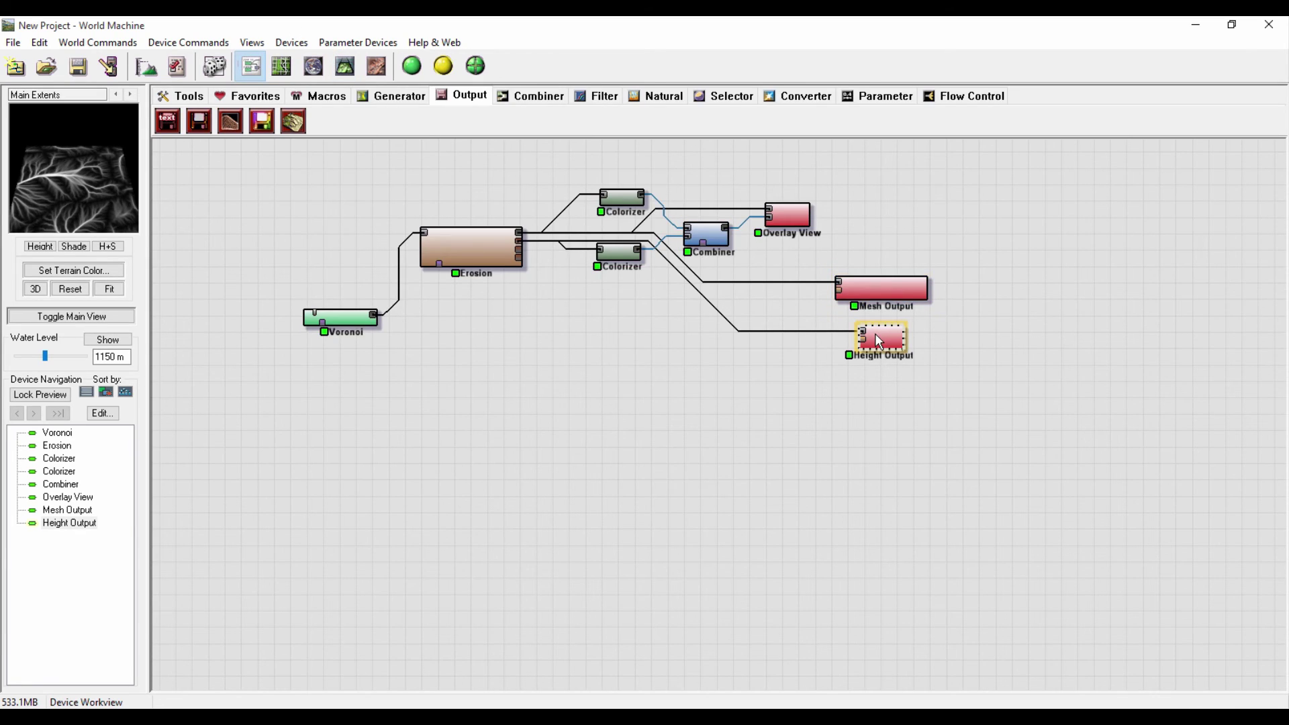
double_click(875, 335)
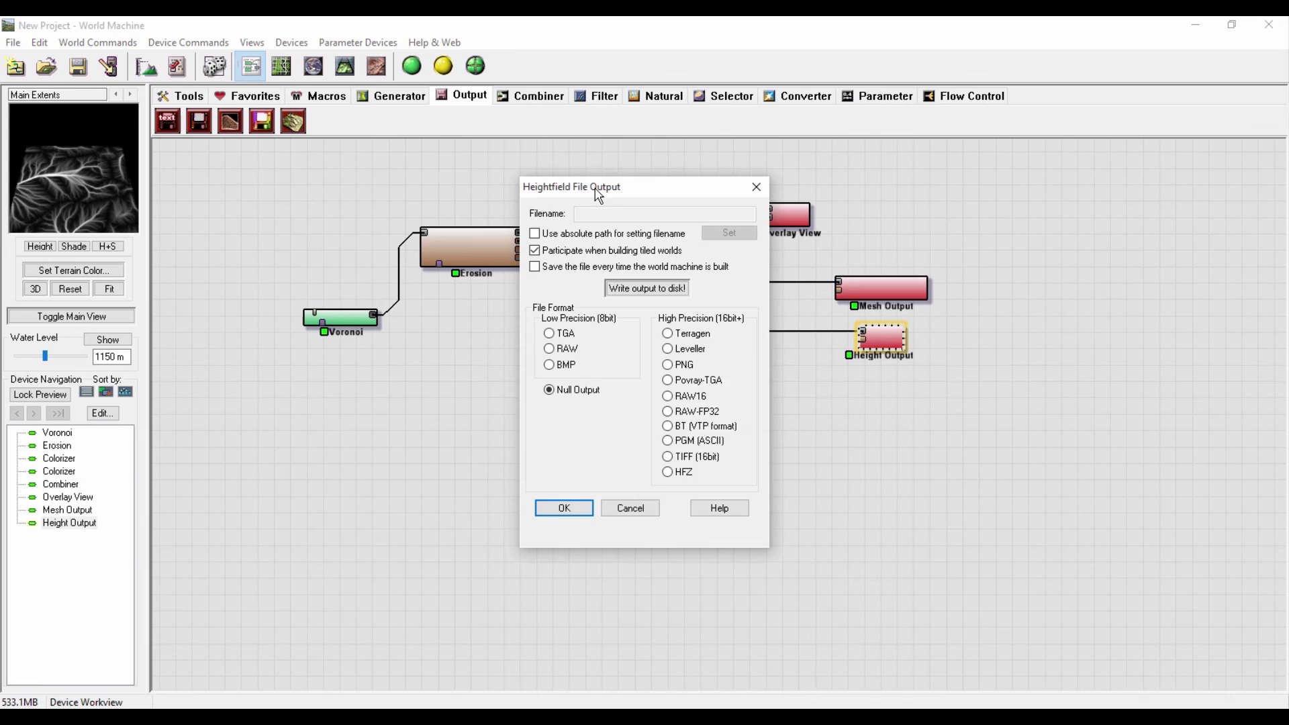
left_click_drag(598, 196, 378, 192)
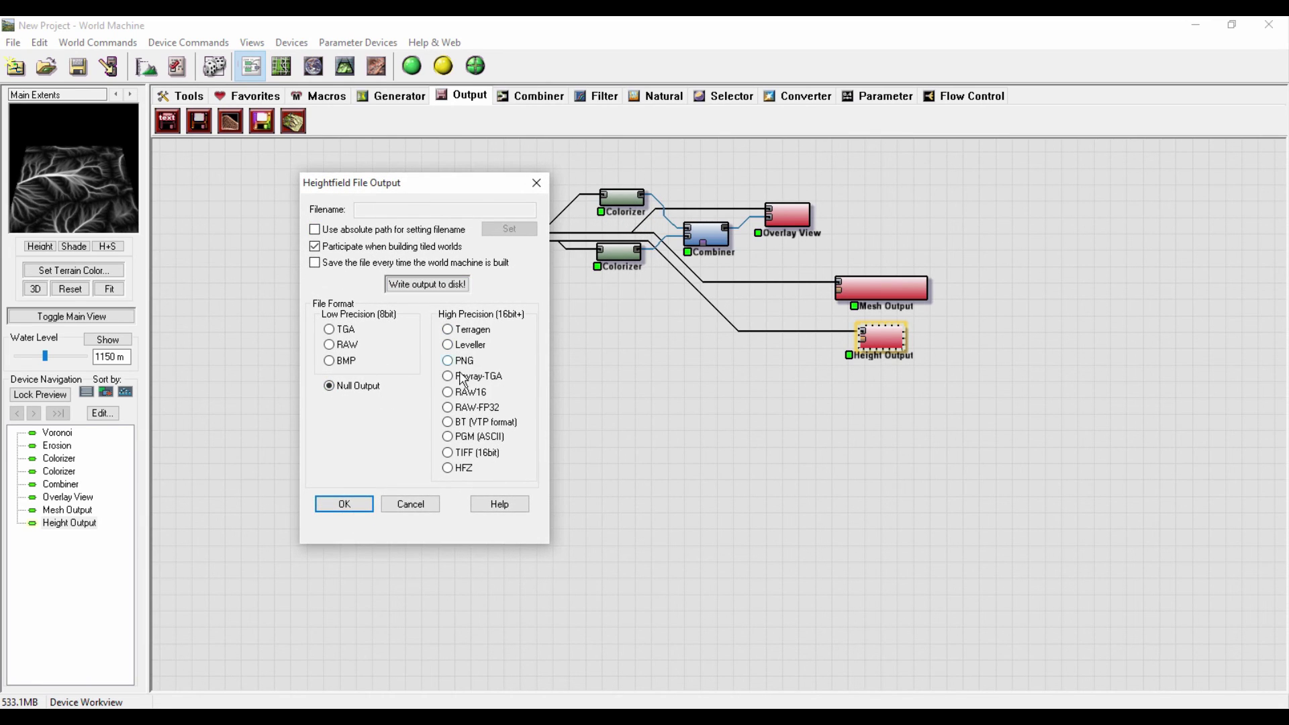
left_click(448, 360)
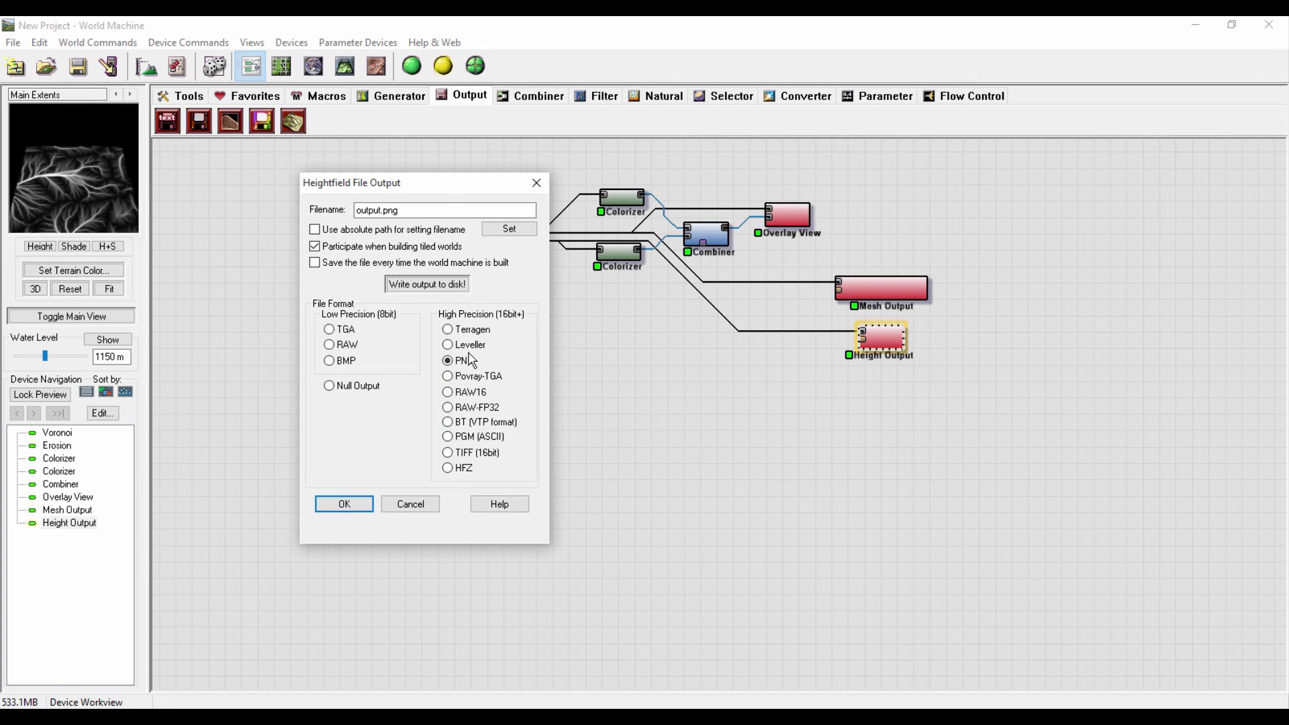
Step: Create a folder named Terrain in World Machine Documents for the height output file and open it
left_click(509, 229)
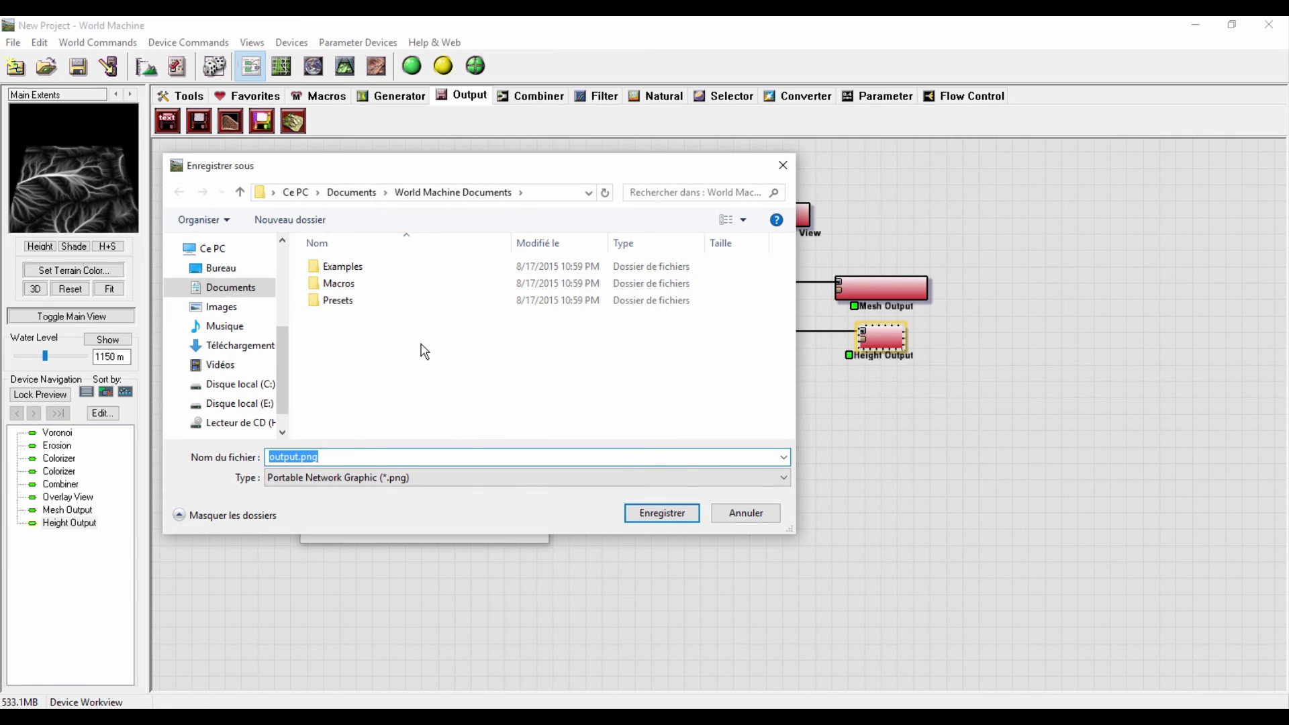
left_click(337, 342)
right_click(337, 342)
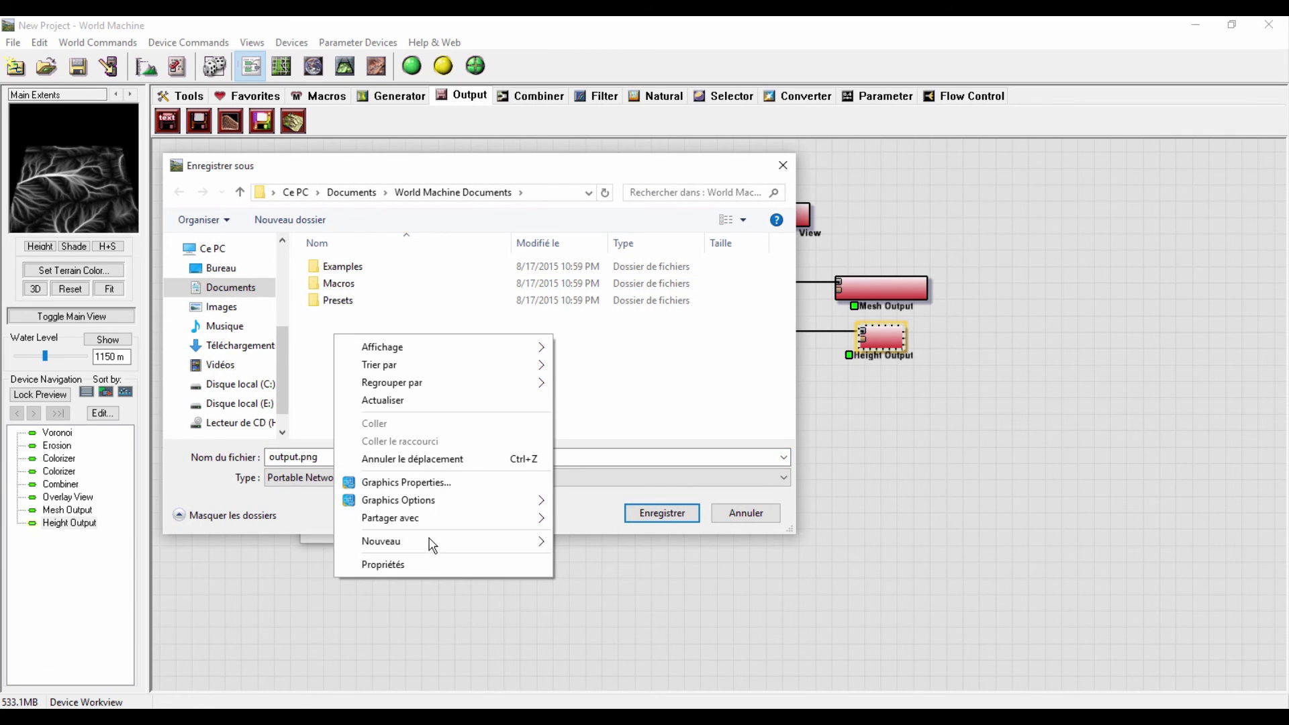
mouse_move(433, 541)
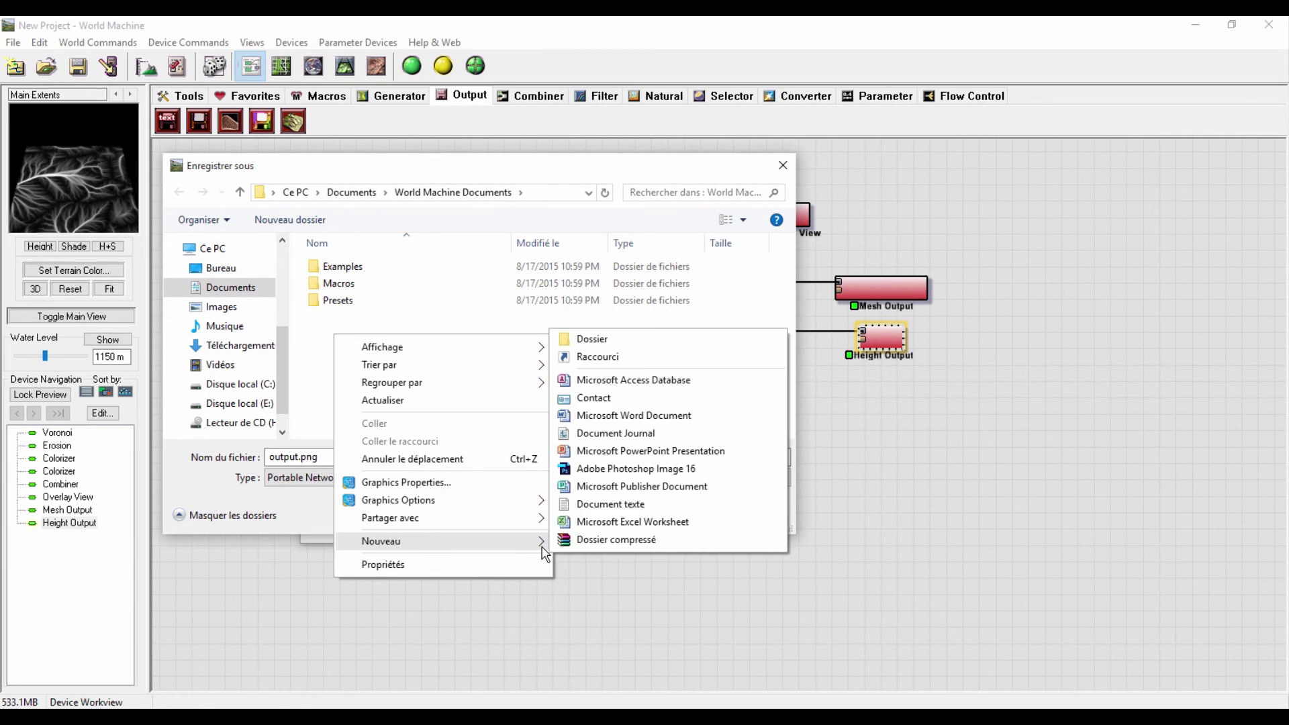
left_click(628, 340)
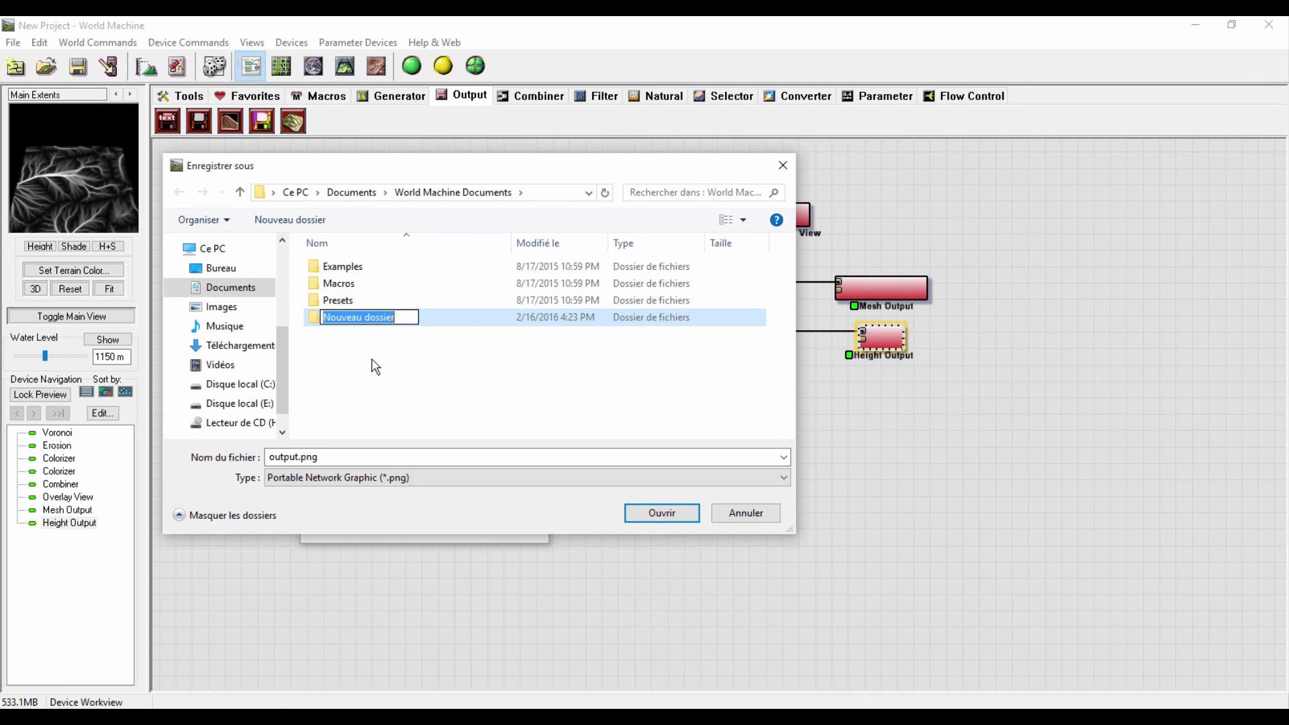
type("tERRAIN")
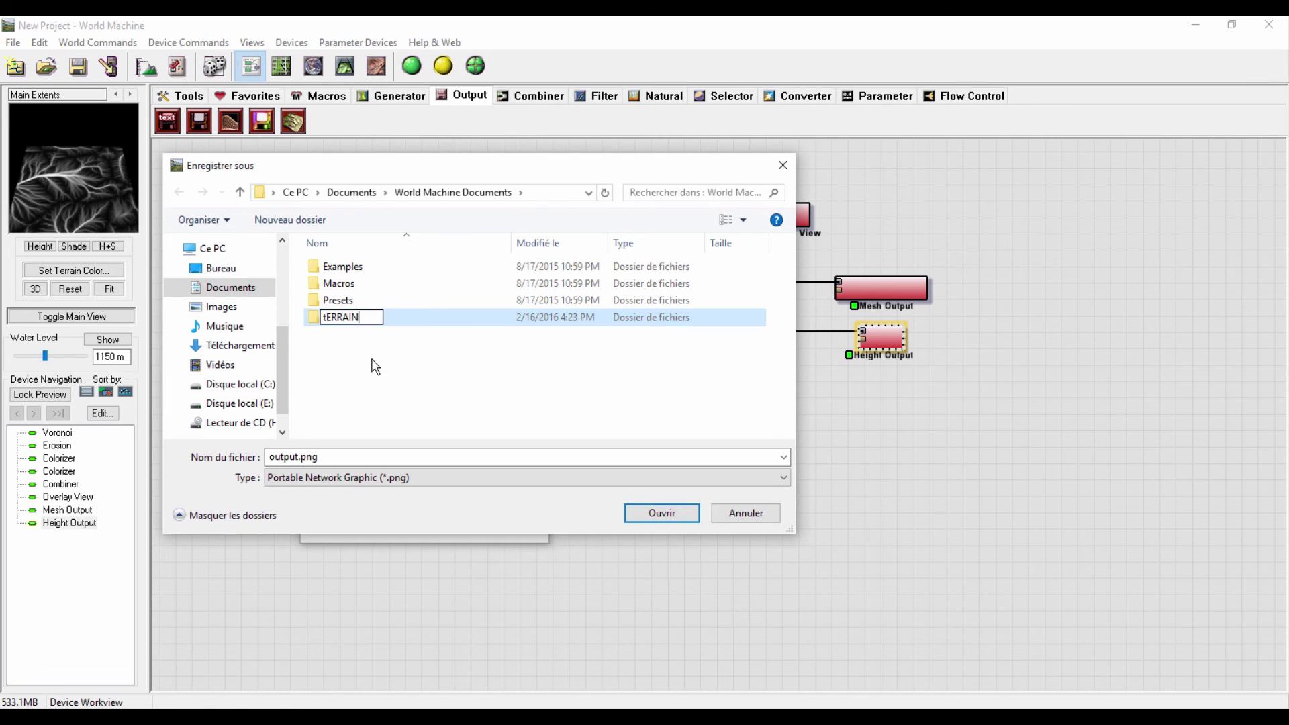
key("BackSpace")
key("BackSpace")
key("BackSpace")
key("BackSpace")
type("ain")
key("Return")
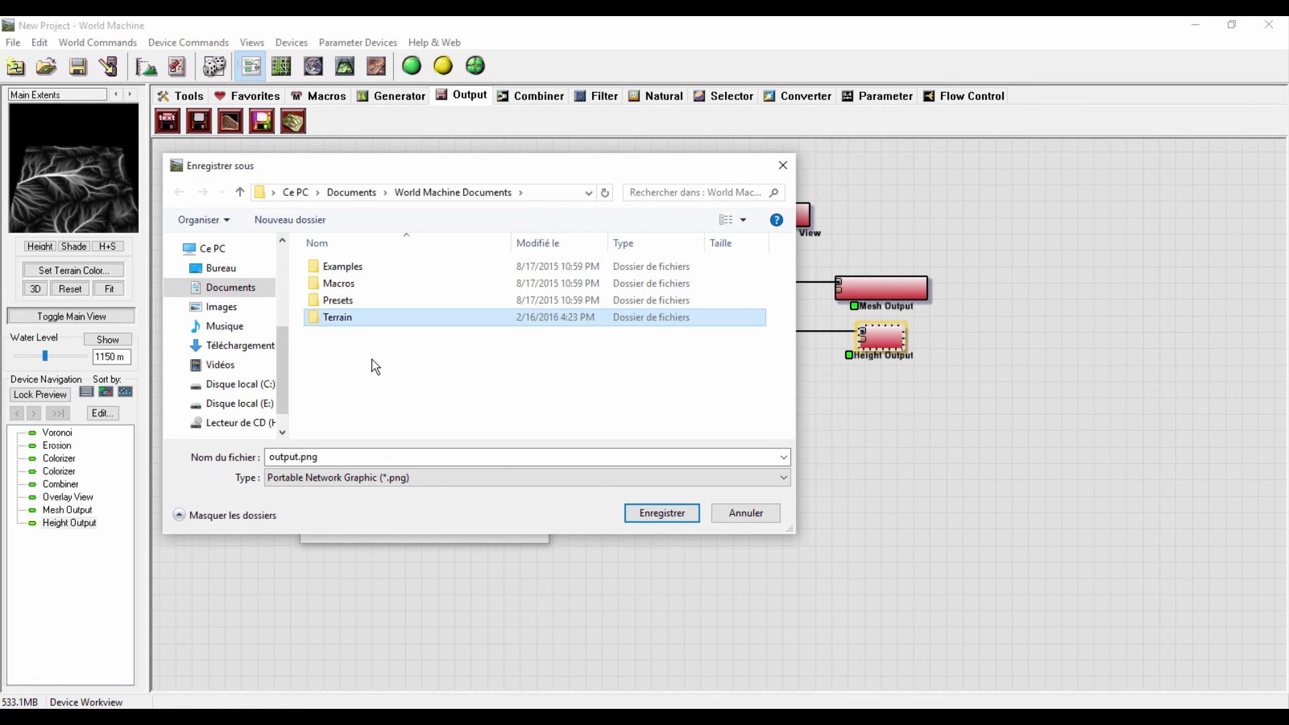
key("Return")
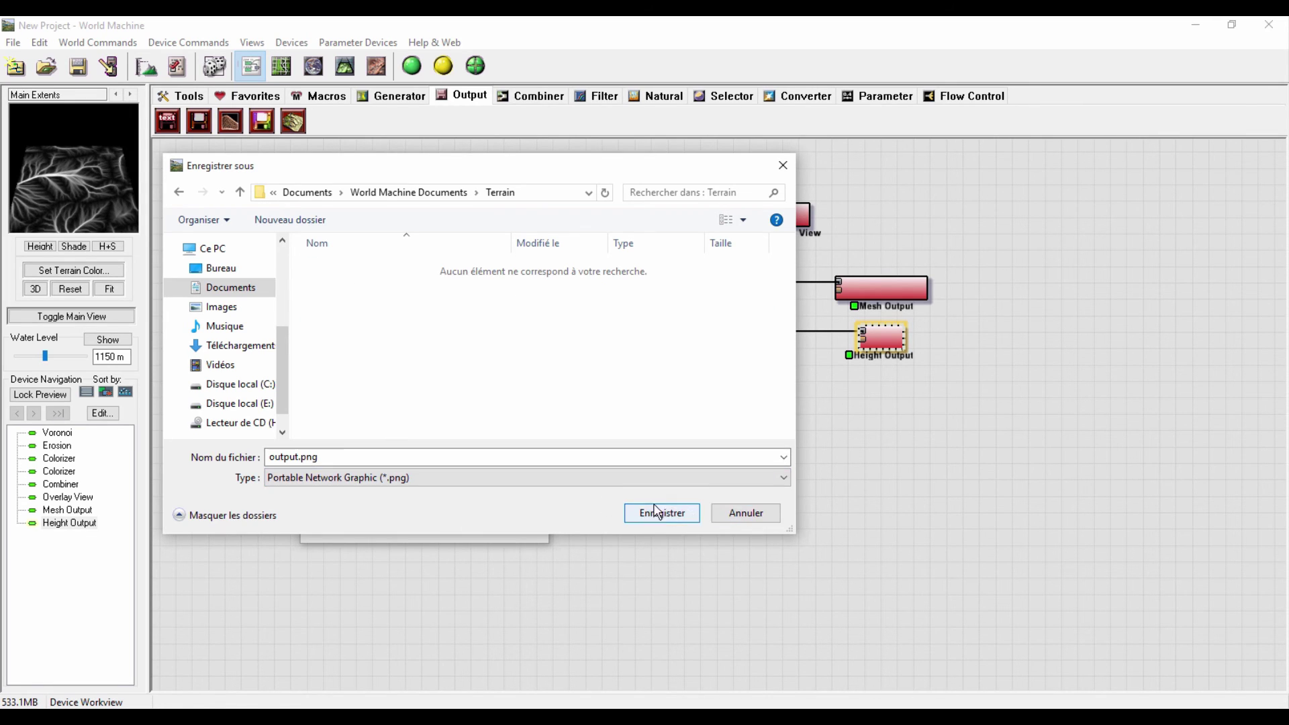
Step: Set the height output's file name to Flow_Map in the Terrain folder
double_click(275, 458)
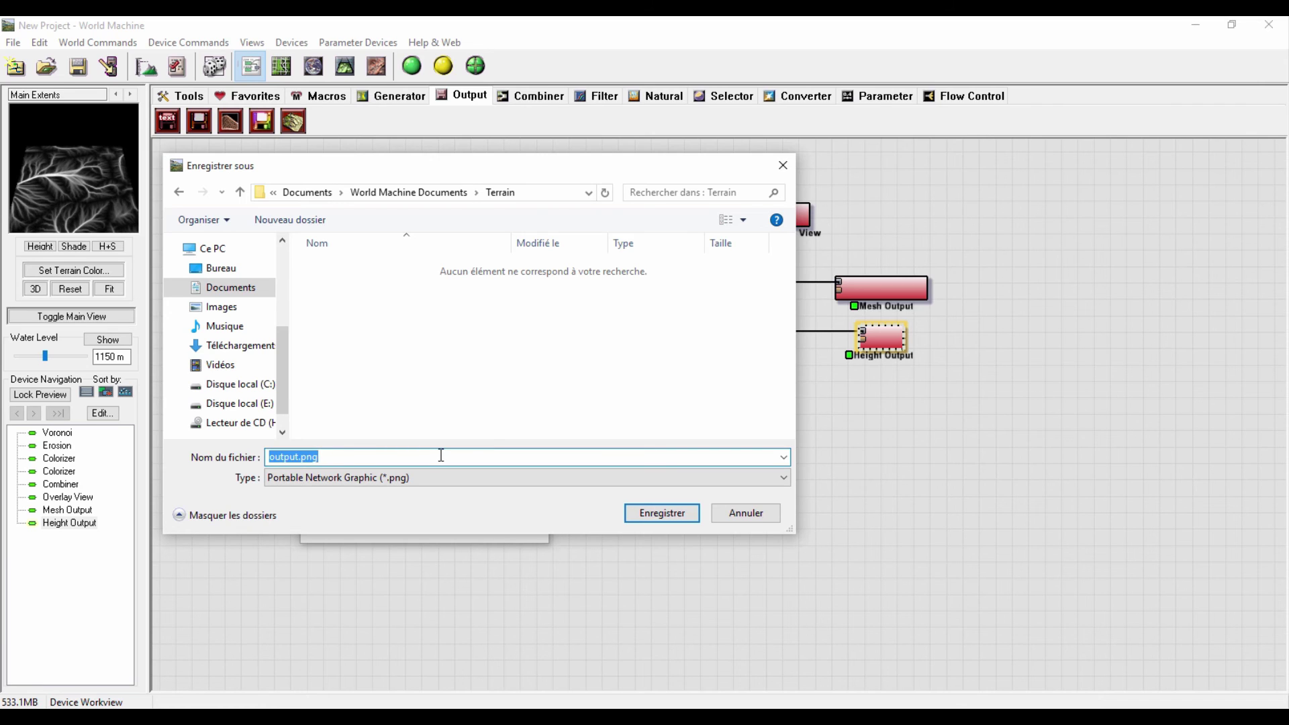
type("Flow_Map")
left_click(671, 518)
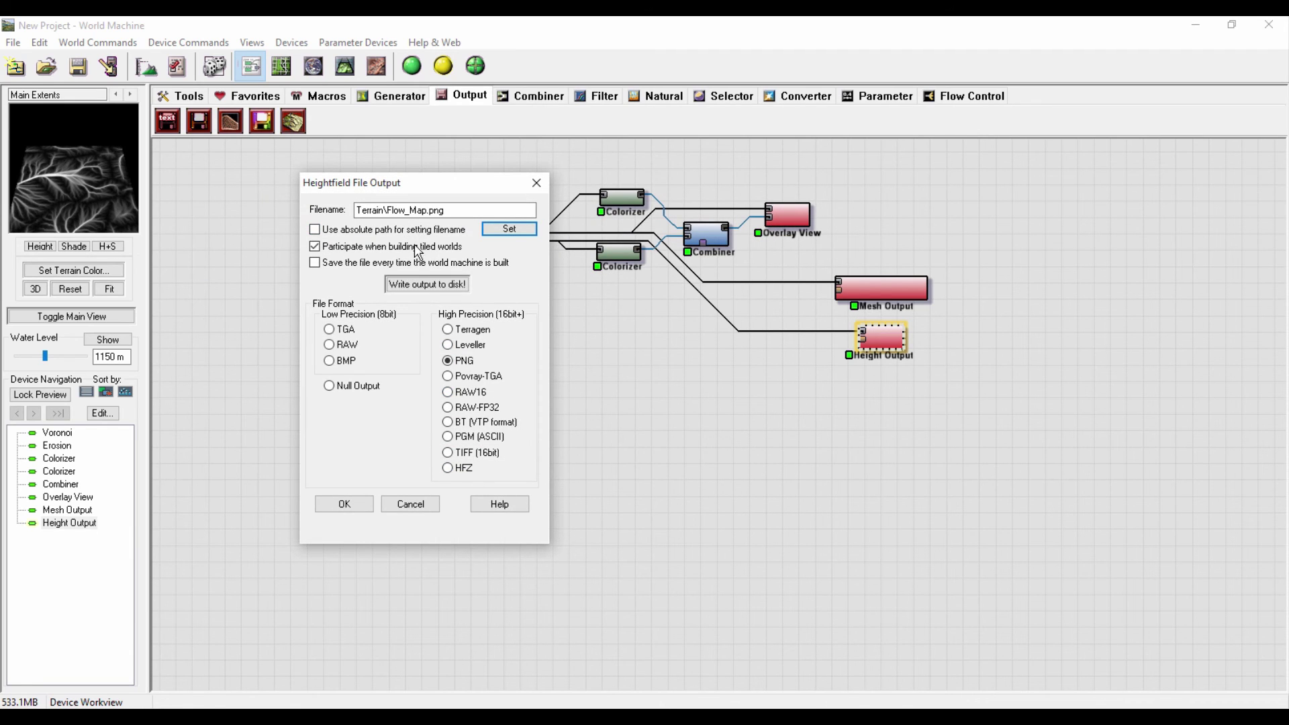
Step: Write the flow map output to disk and accept the Height Output settings
left_click_drag(429, 192, 506, 190)
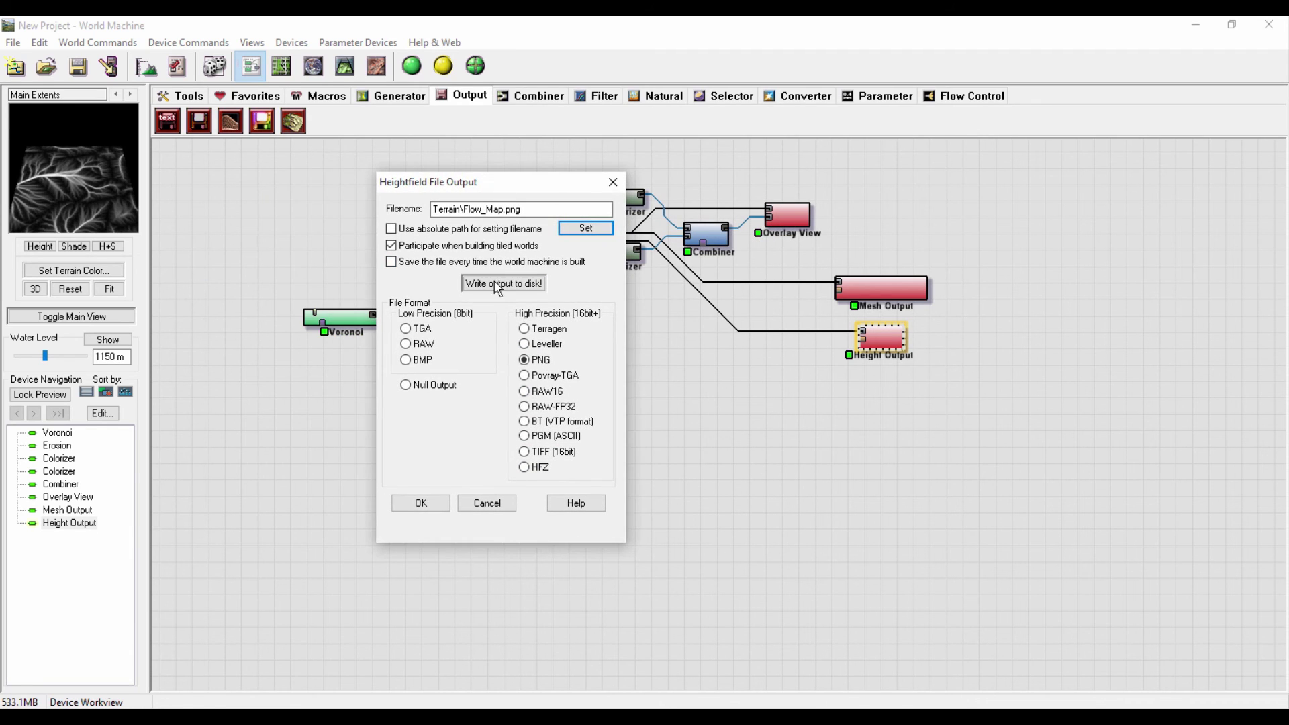
left_click(498, 284)
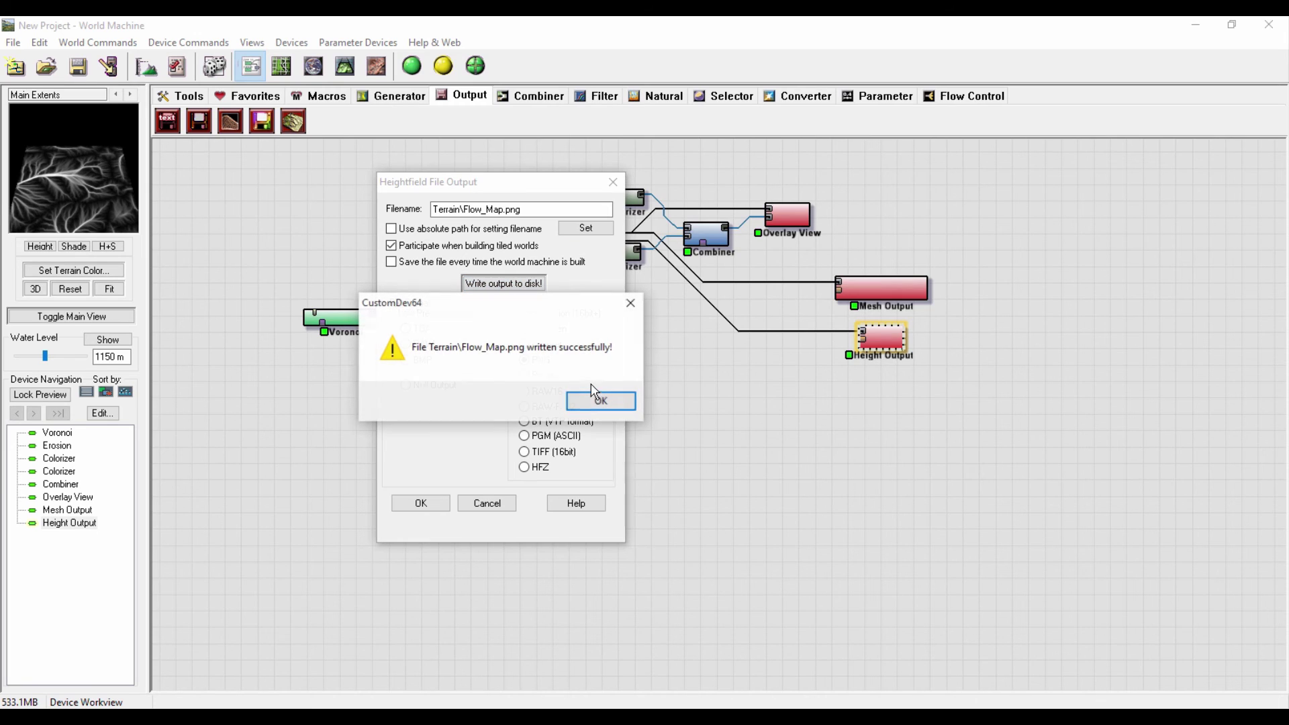
left_click(586, 400)
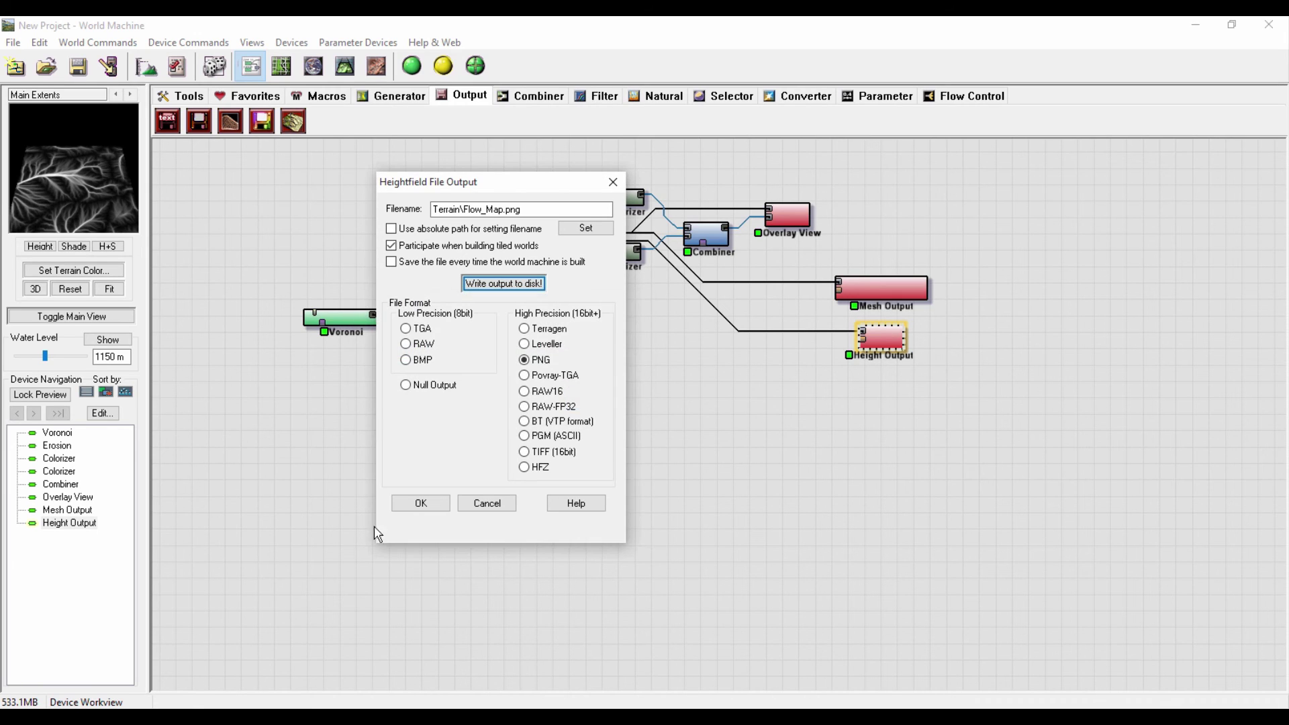
left_click(417, 502)
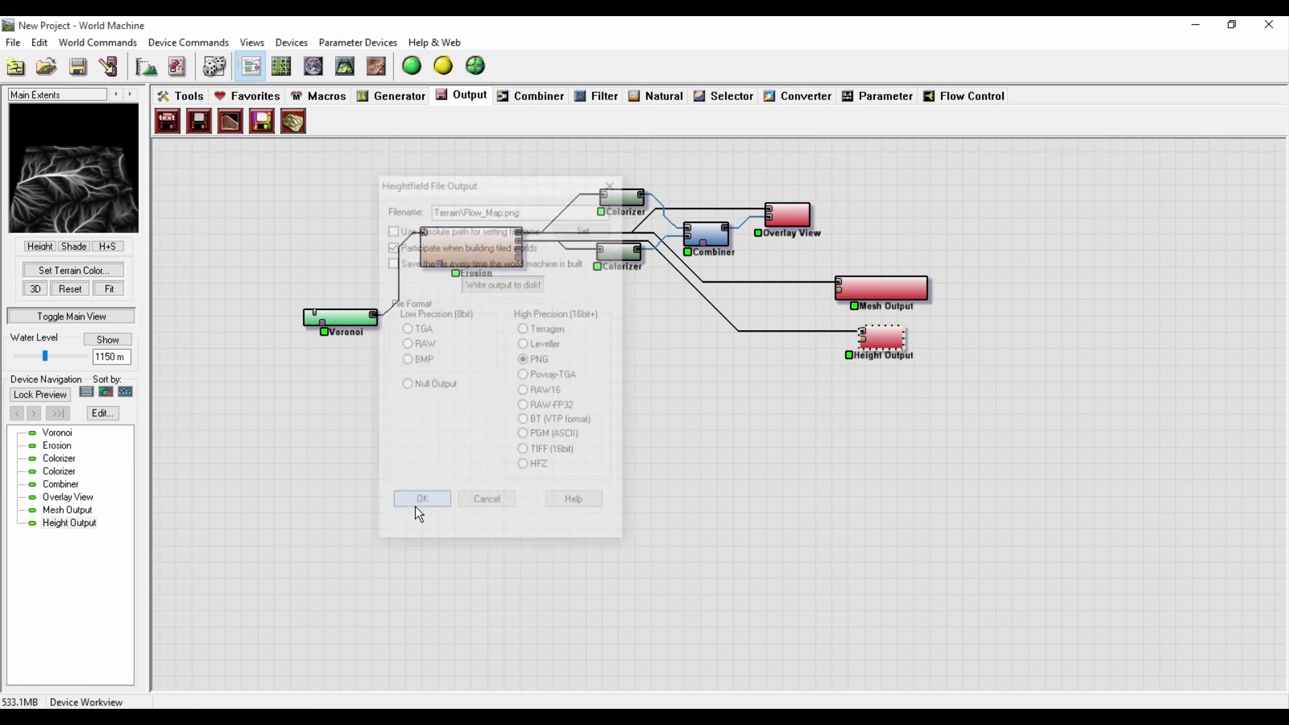
Step: Set the Mesh Output device's output file to Terrain in the Terrain folder, write it to disk and accept the settings
double_click(875, 292)
mouse_move(678, 193)
left_mouse_down()
mouse_move(642, 210)
mouse_move(661, 176)
left_mouse_up()
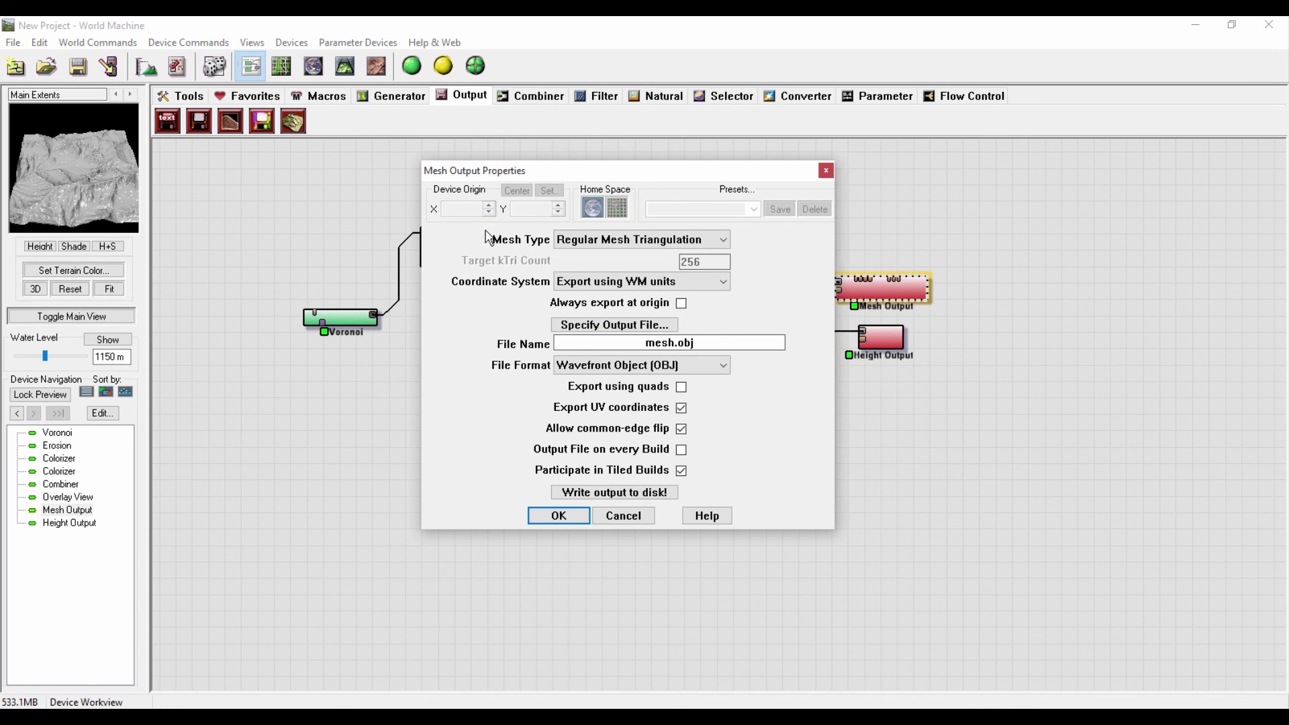
left_click(626, 325)
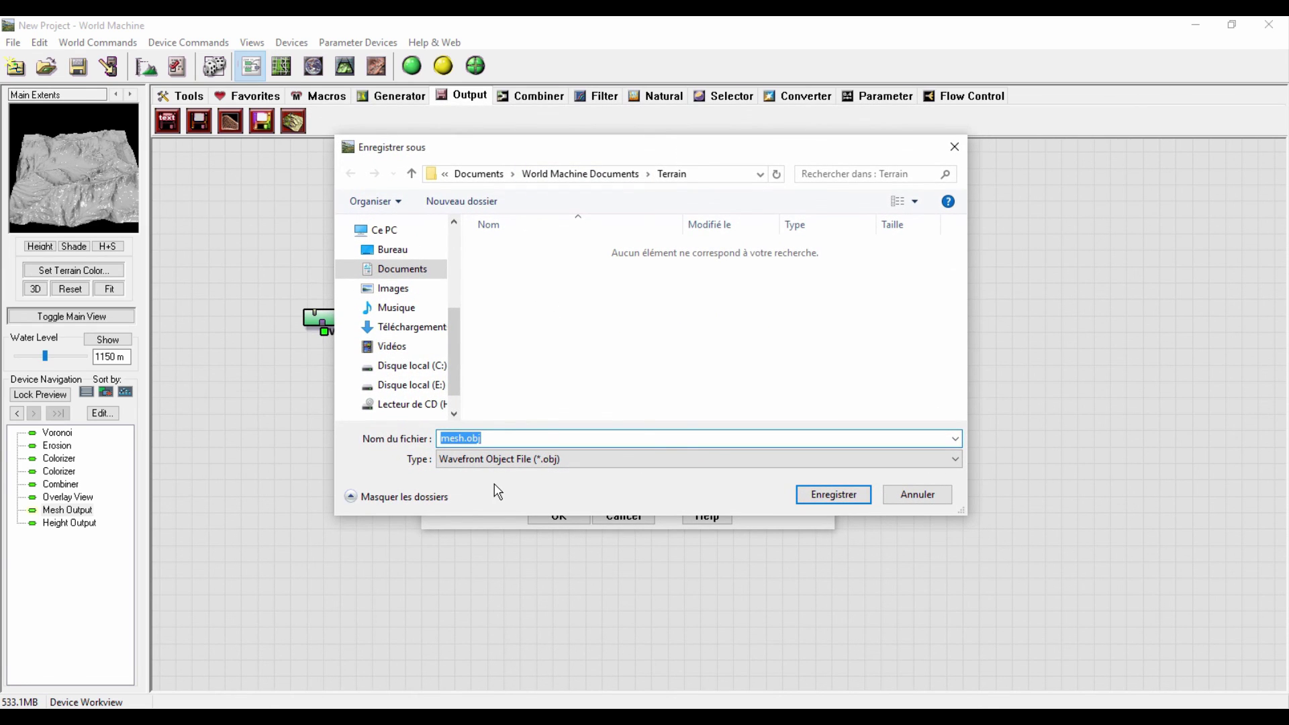
type("Terrain")
left_click(816, 483)
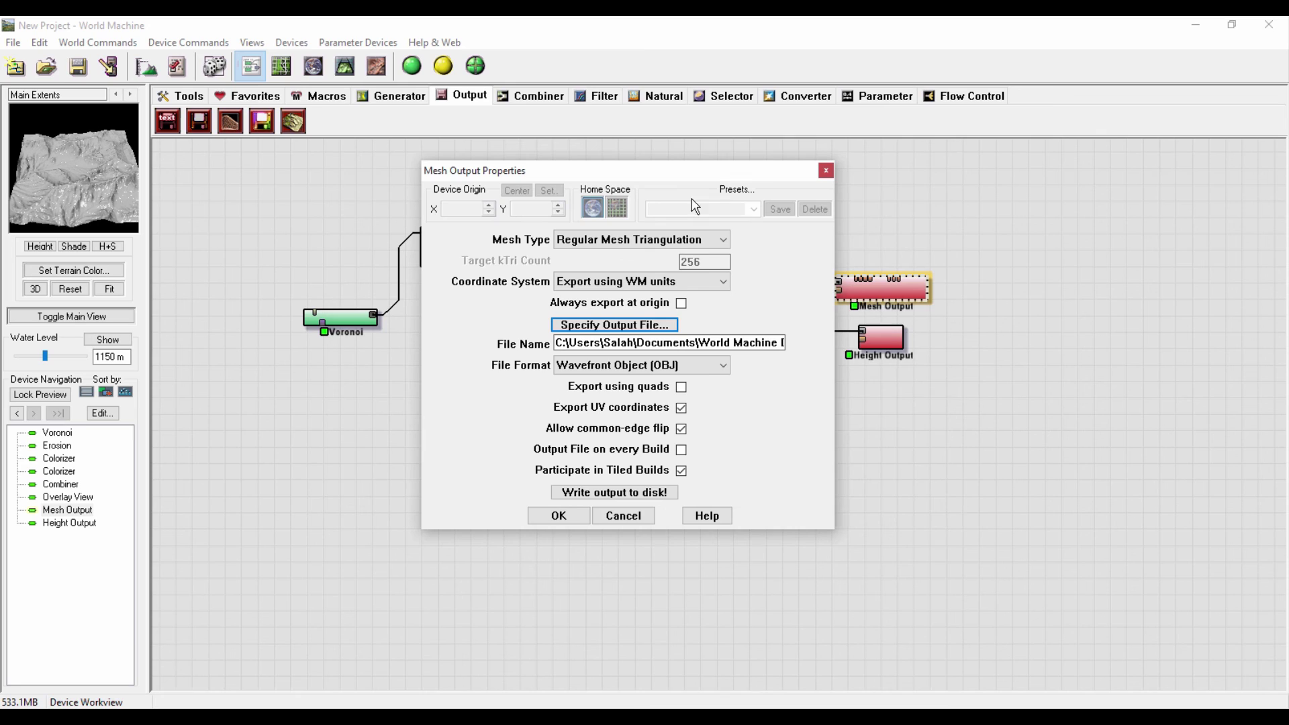
left_click(594, 499)
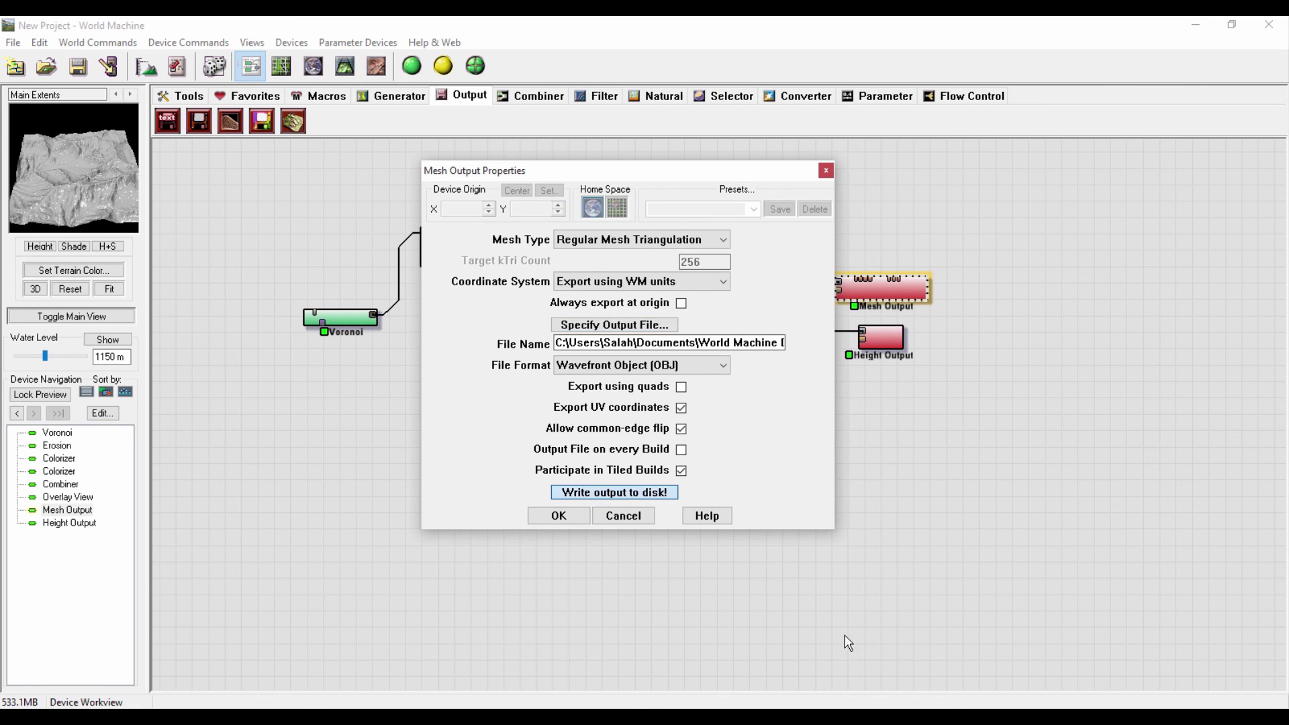
left_click(559, 516)
Step: Move the Mesh Output device slightly up and align the Height Output device closer beneath it
left_click_drag(1030, 204, 274, 424)
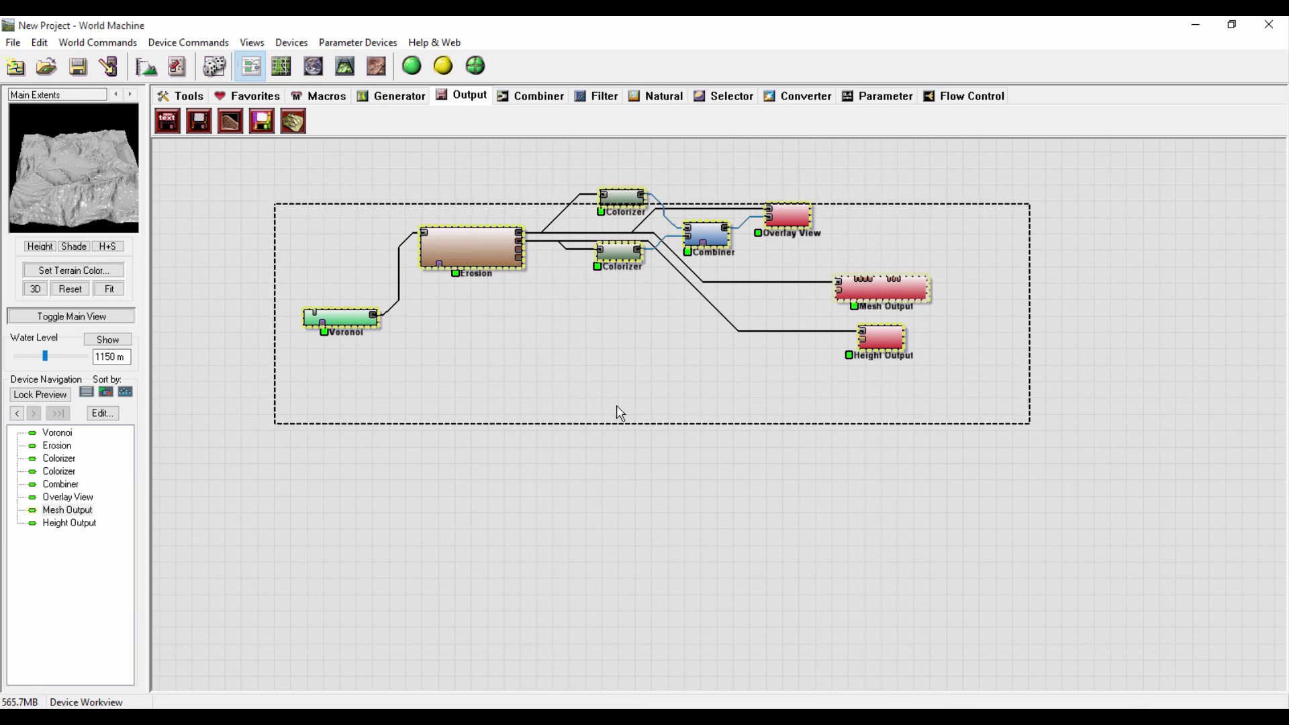
left_click(620, 413)
mouse_move(857, 309)
left_mouse_down()
mouse_move(846, 300)
mouse_move(857, 298)
left_mouse_up()
left_click(885, 347)
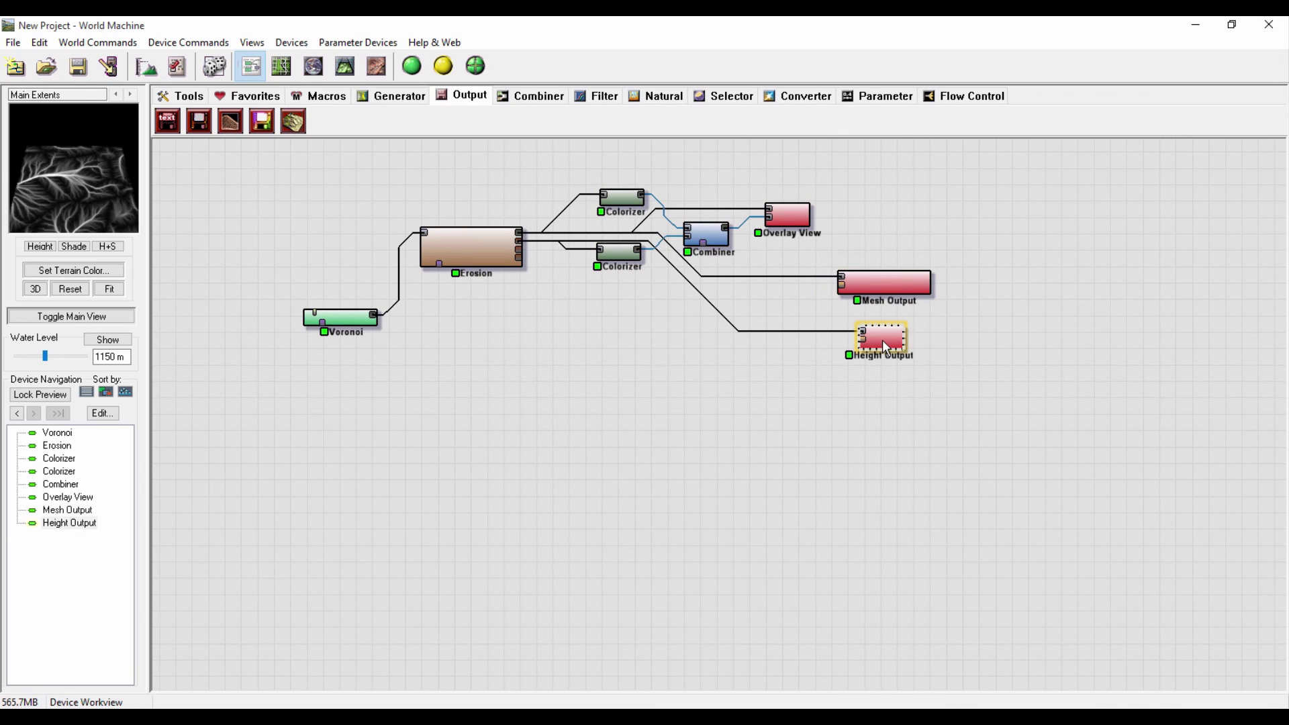
left_click_drag(883, 343, 887, 330)
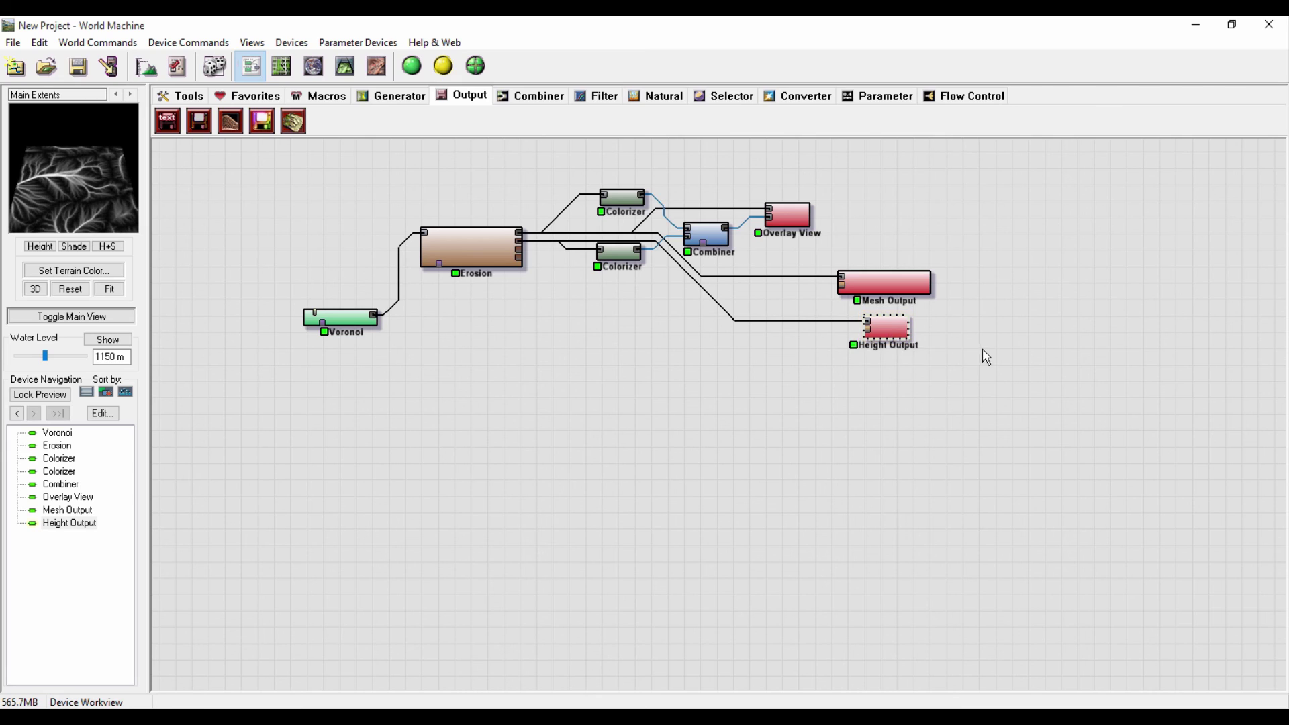
mouse_move(887, 330)
left_mouse_down()
mouse_move(887, 371)
mouse_move(891, 329)
left_mouse_up()
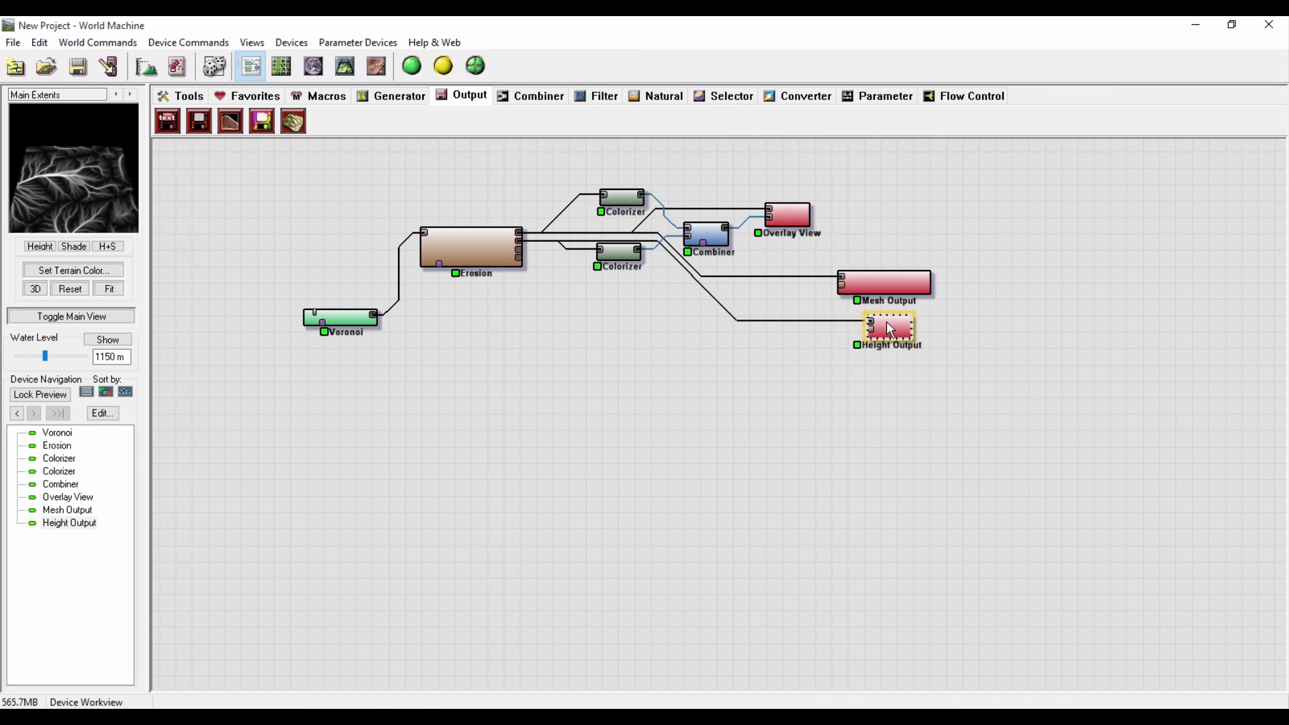